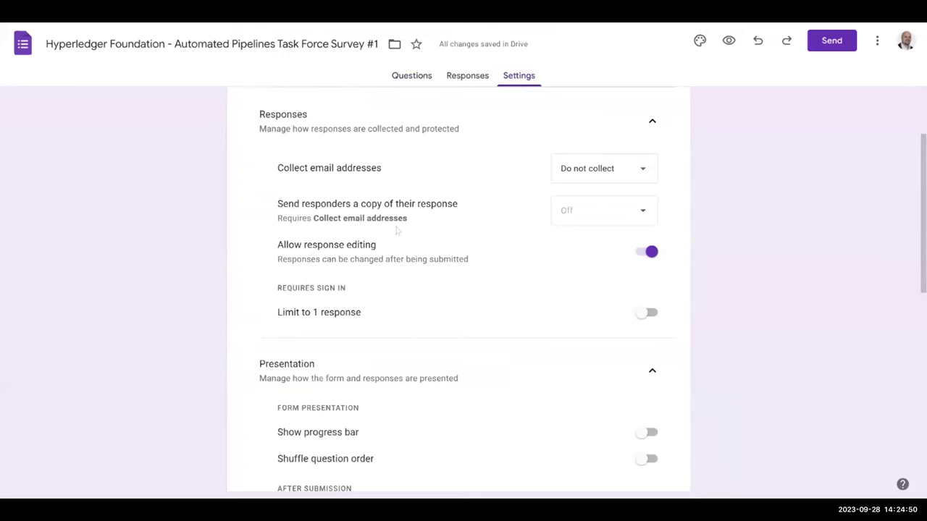
# - Review the survey's response settings, introduction, and questions about the CI provider, its pain points and publishing to package registries
pyautogui.scroll(-1, 439, 217)
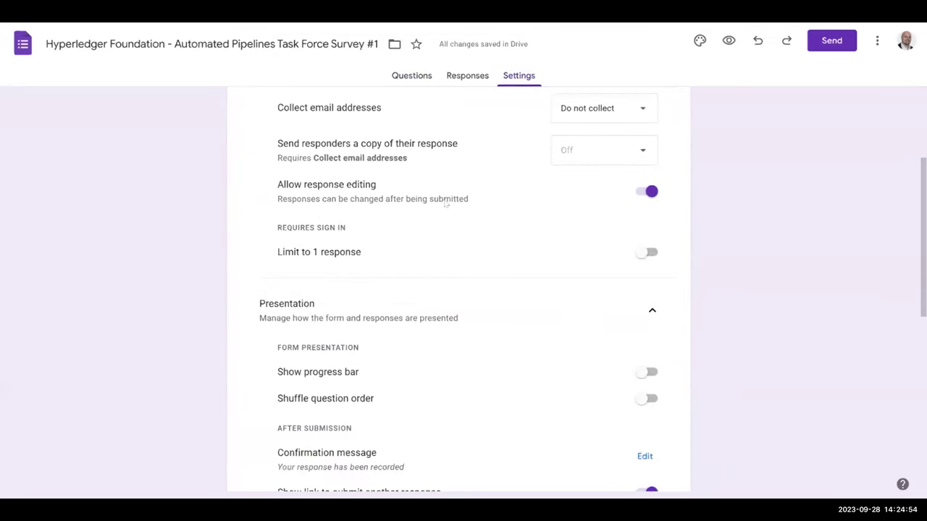
pyautogui.scroll(4, 445, 201)
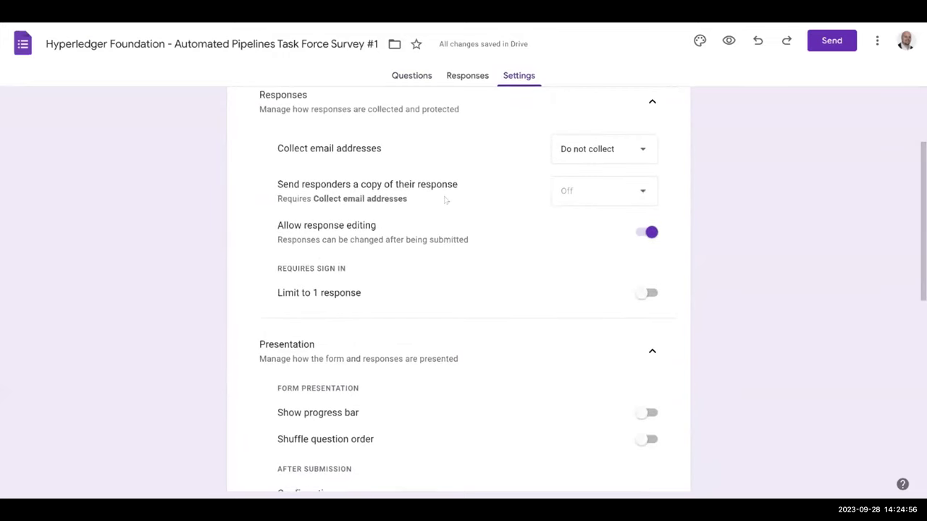
pyautogui.click(409, 75)
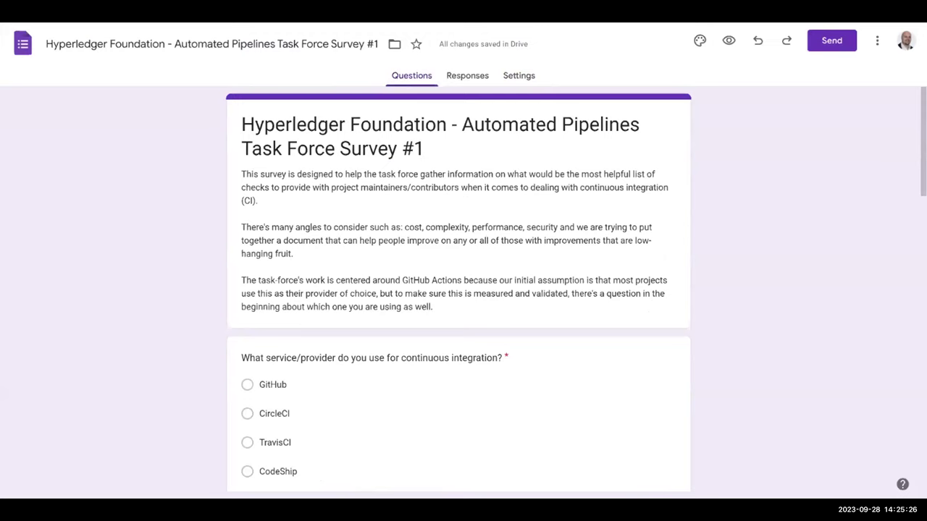
pyautogui.scroll(-3, 194, 314)
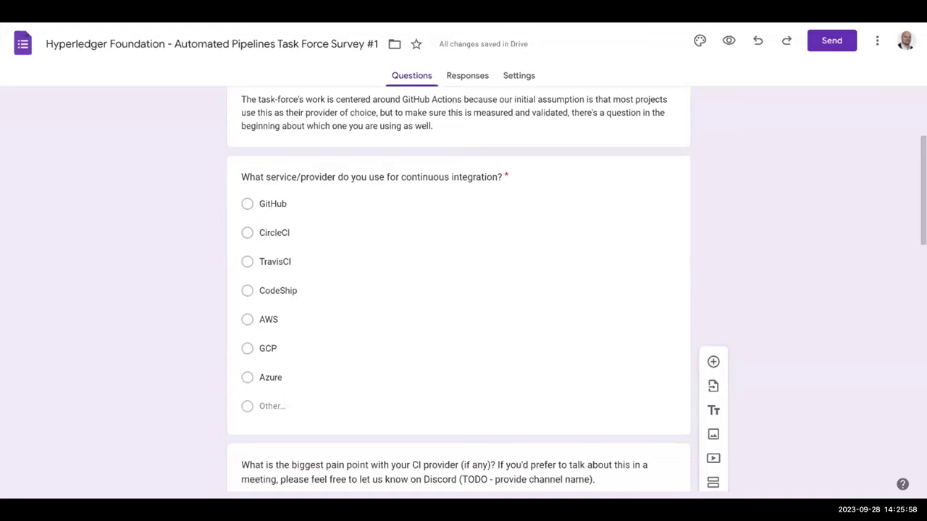
pyautogui.scroll(-1, 162, 235)
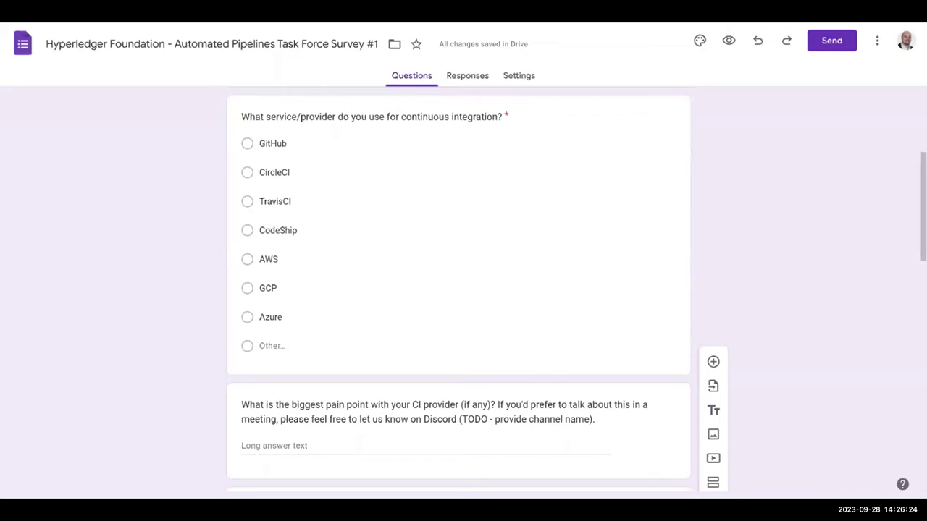
pyautogui.scroll(-1, 205, 319)
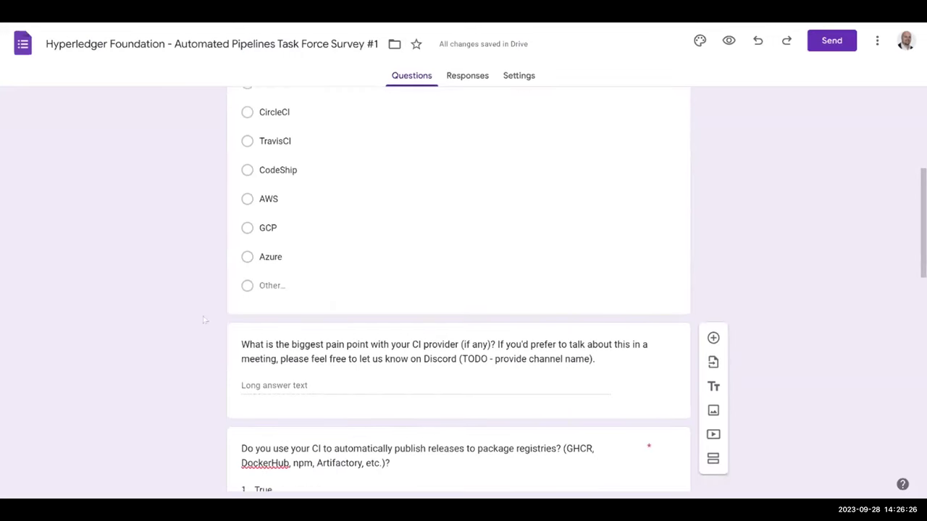
pyautogui.scroll(-1, 205, 320)
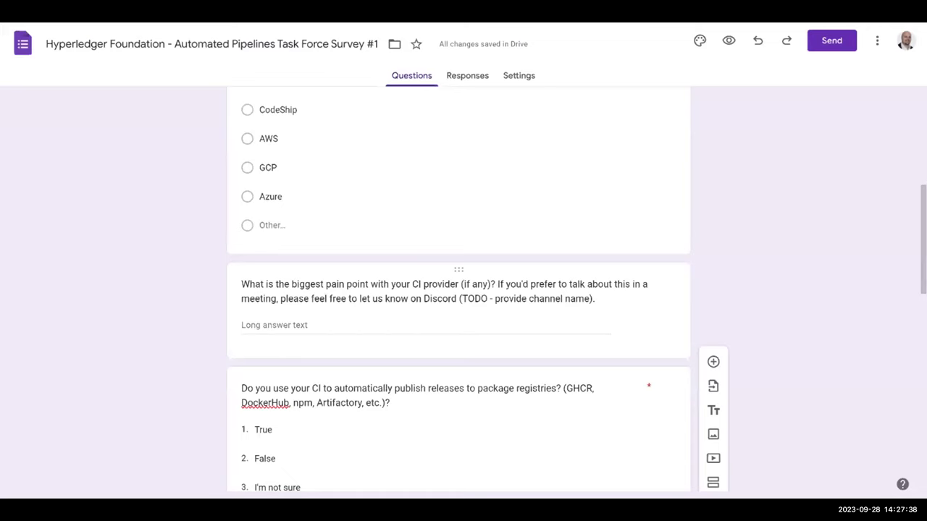
pyautogui.scroll(-2, 458, 289)
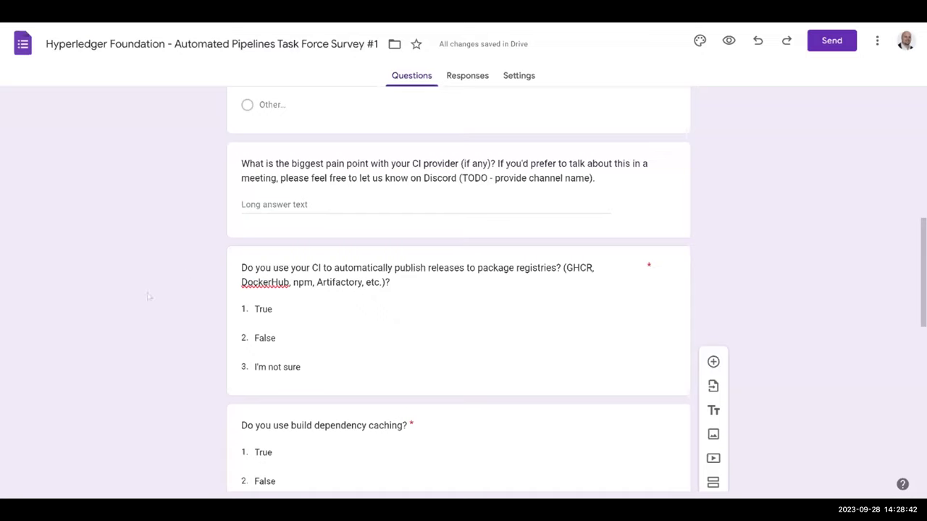
# - Review the remaining questions on build dependency caching, how often CI code is touched, and the free tier's 7 GB RAM
pyautogui.scroll(-3, 165, 258)
pyautogui.scroll(-1, 170, 255)
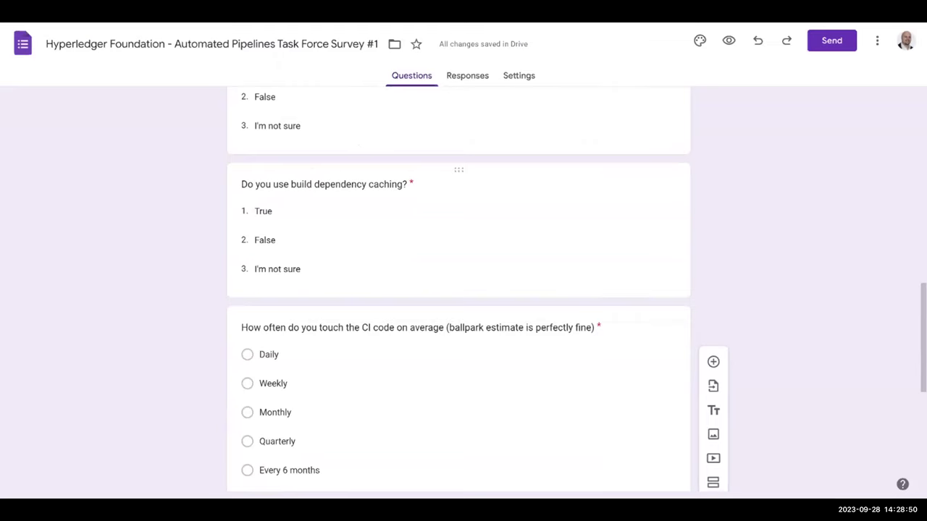
pyautogui.scroll(1, 459, 289)
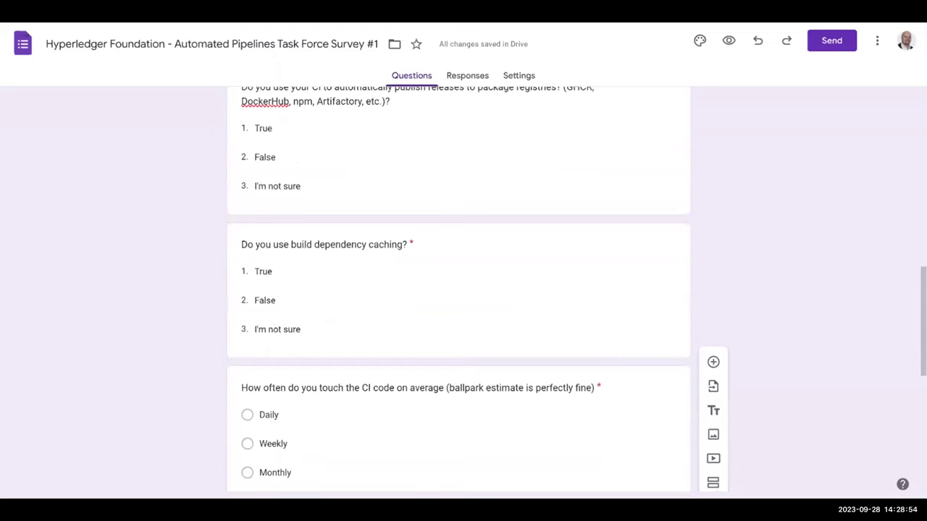
pyautogui.scroll(1, 219, 227)
pyautogui.scroll(-1, 218, 230)
pyautogui.scroll(-1, 200, 261)
pyautogui.scroll(1, 200, 261)
pyautogui.scroll(-2, 211, 248)
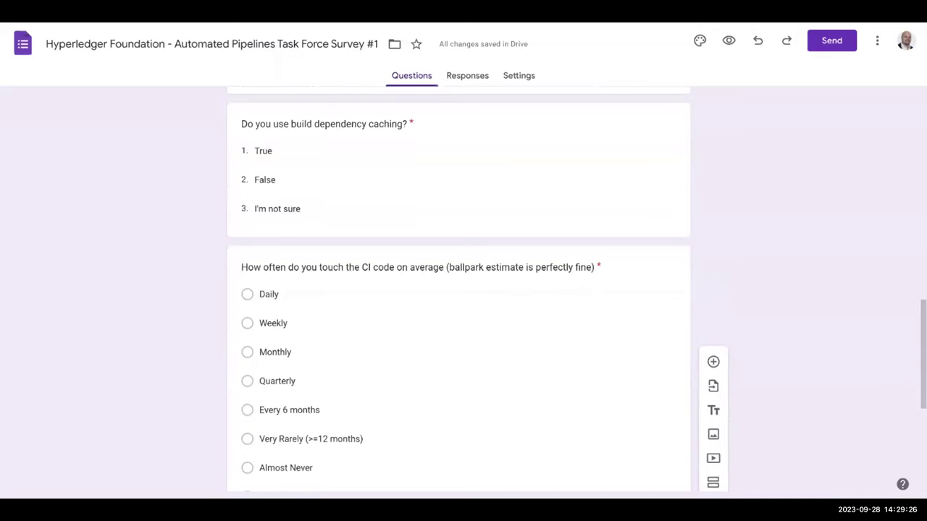
pyautogui.scroll(-1, 215, 247)
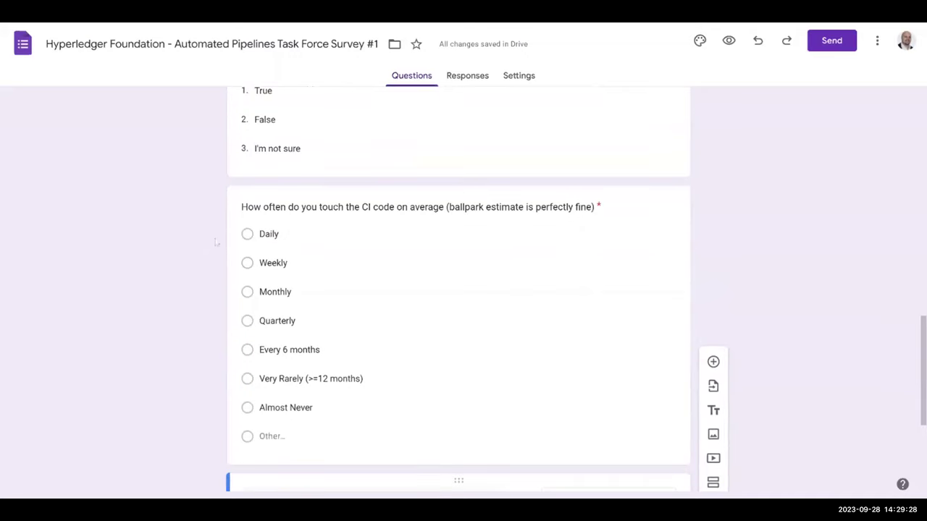
pyautogui.scroll(-1, 215, 246)
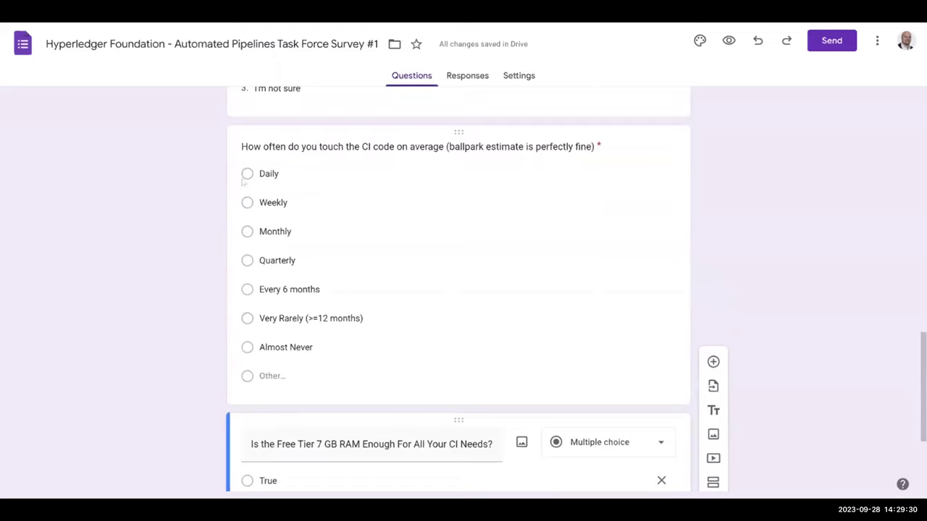
pyautogui.scroll(1, 243, 182)
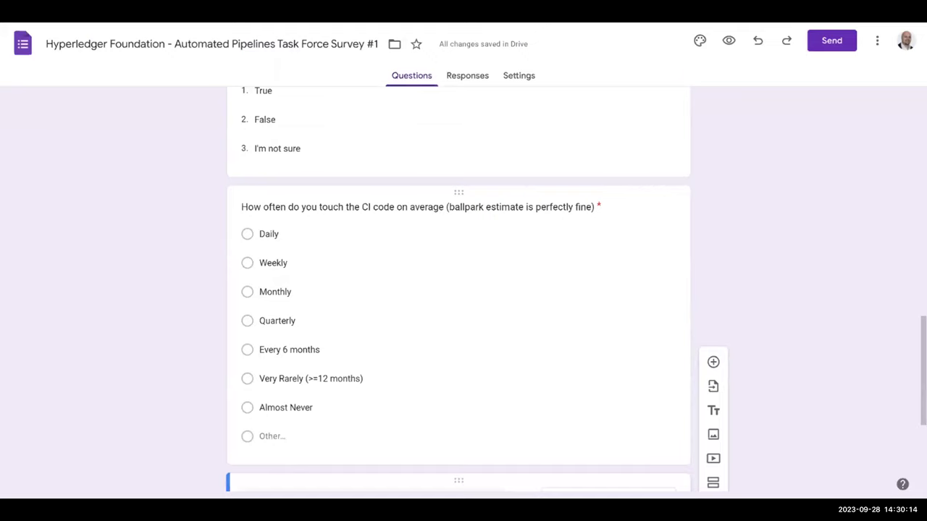
pyautogui.scroll(-3, 459, 290)
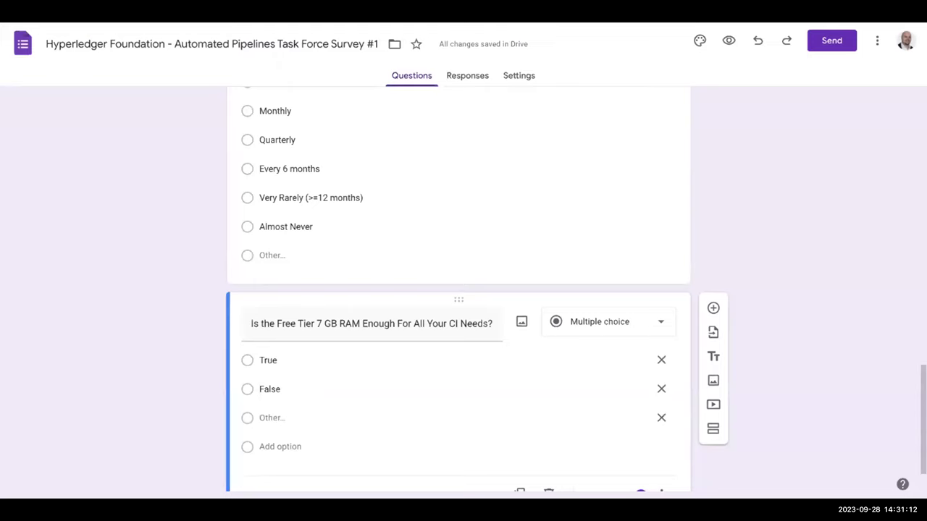
pyautogui.scroll(-1, 219, 326)
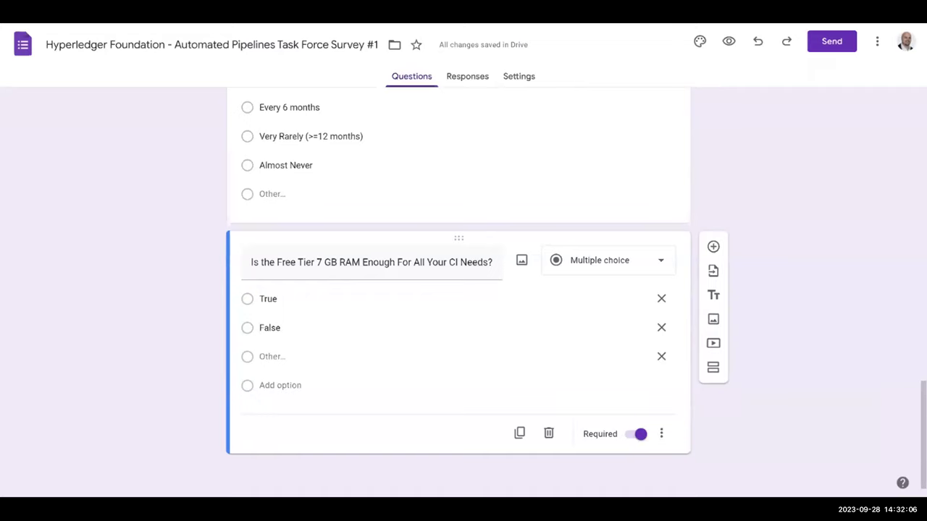
# - Change the question about automatically publishing releases to package registries to the Multiple choice type
pyautogui.scroll(10, 534, 135)
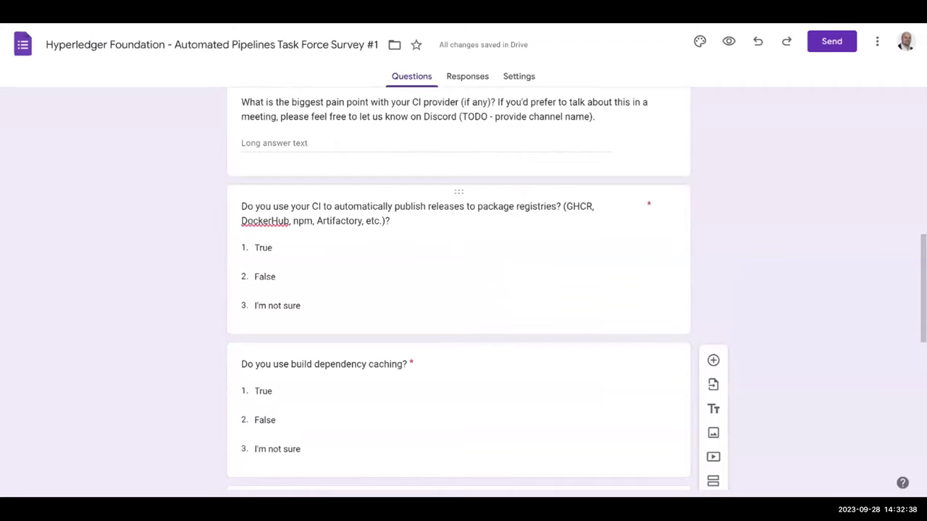
pyautogui.click(617, 219)
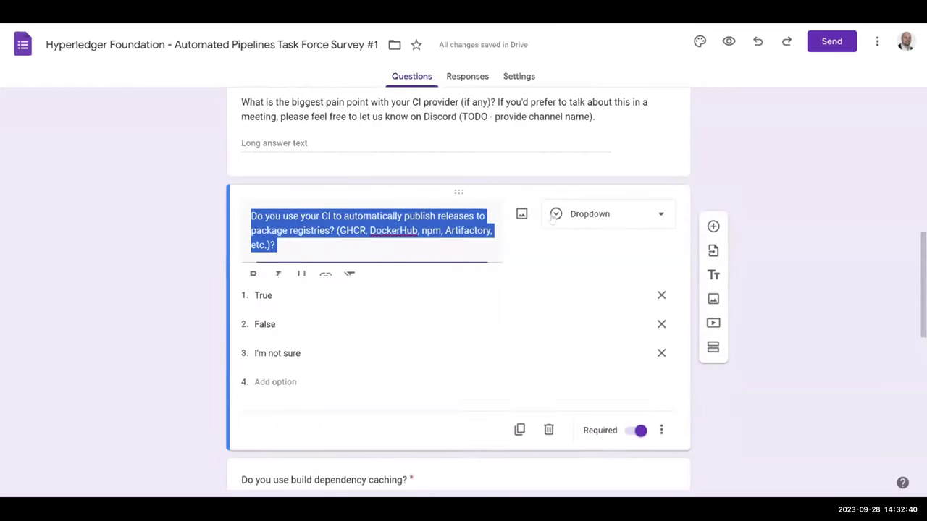
pyautogui.click(572, 211)
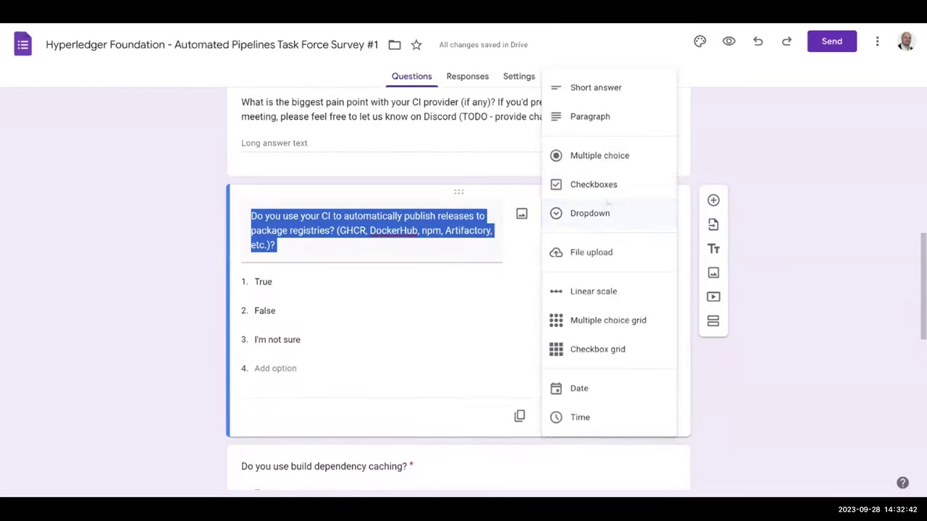
pyautogui.click(586, 156)
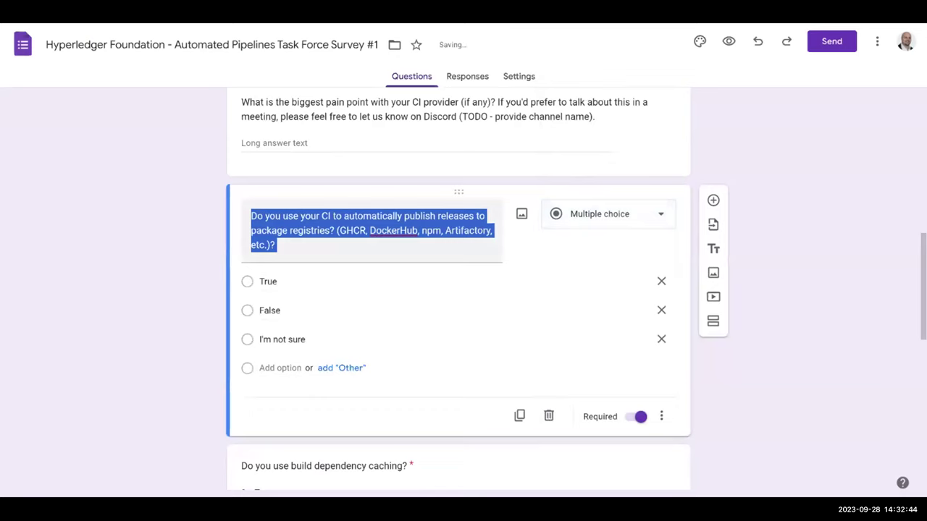
# - Replace the publishing question's wording before the parenthesized examples with "Which package registry or registries do you use for artifact publishing?"
pyautogui.click(350, 216)
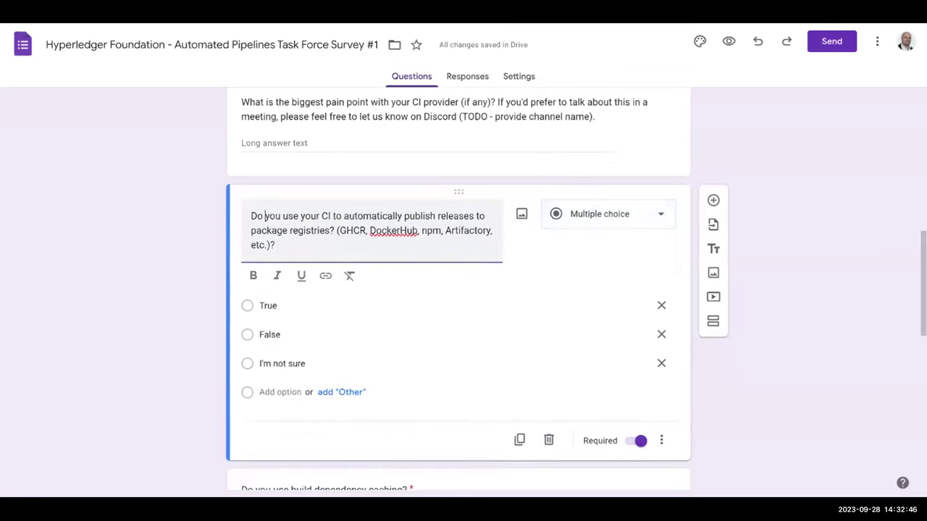
pyautogui.hotkey('ctrl', 'shift', 'Right')
pyautogui.hotkey('ctrl', 'shift', 'Right')
pyautogui.hotkey('ctrl', 'shift', 'Right')
pyautogui.hotkey('ctrl', 'shift', 'Right')
pyautogui.hotkey('ctrl', 'shift', 'Right')
pyautogui.hotkey('ctrl', 'shift', 'Right')
pyautogui.hotkey('ctrl', 'shift', 'Right')
pyautogui.hotkey('ctrl', 'shift', 'Right')
pyautogui.hotkey('ctrl', 'shift', 'Right')
pyautogui.hotkey('ctrl', 'shift', 'Right')
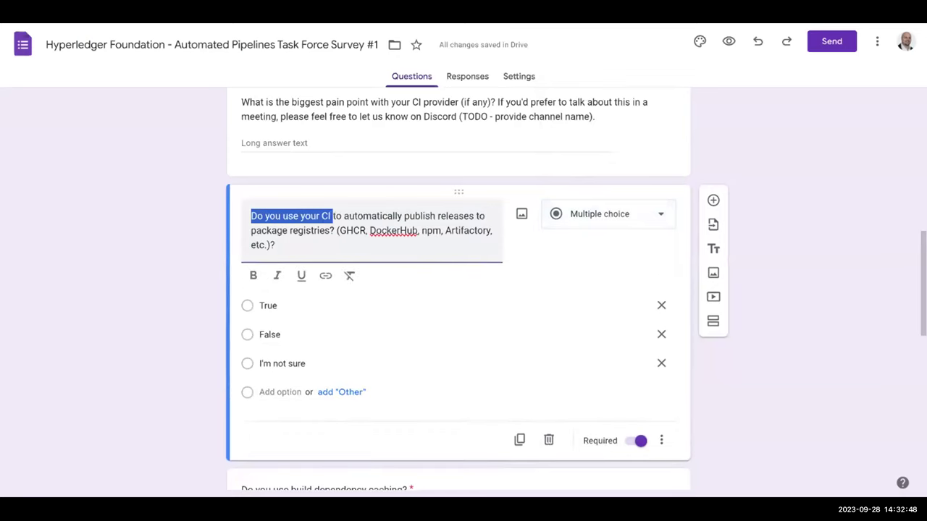
pyautogui.hotkey('ctrl', 'shift', 'Right')
pyautogui.hotkey('ctrl', 'shift', 'Right')
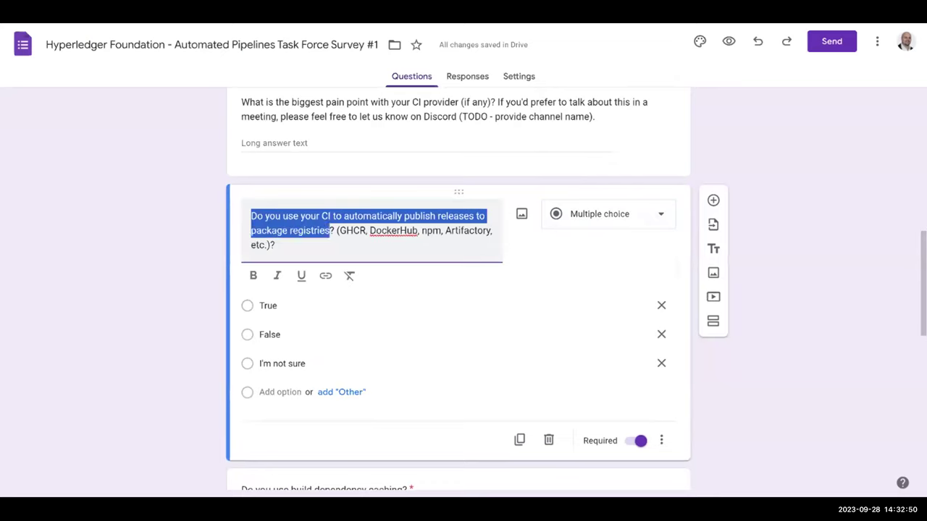
pyautogui.hotkey('shift', 'Right')
pyautogui.write('Which package reg')
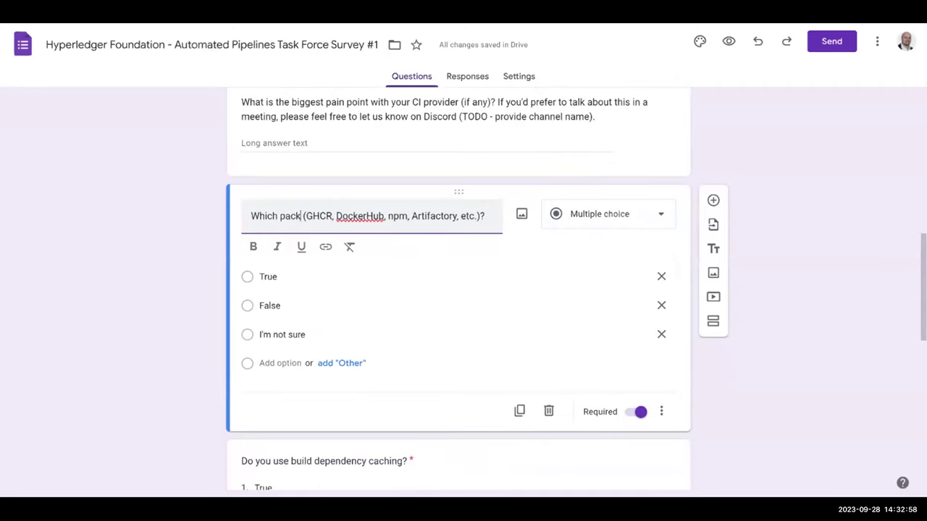
pyautogui.write('istrie')
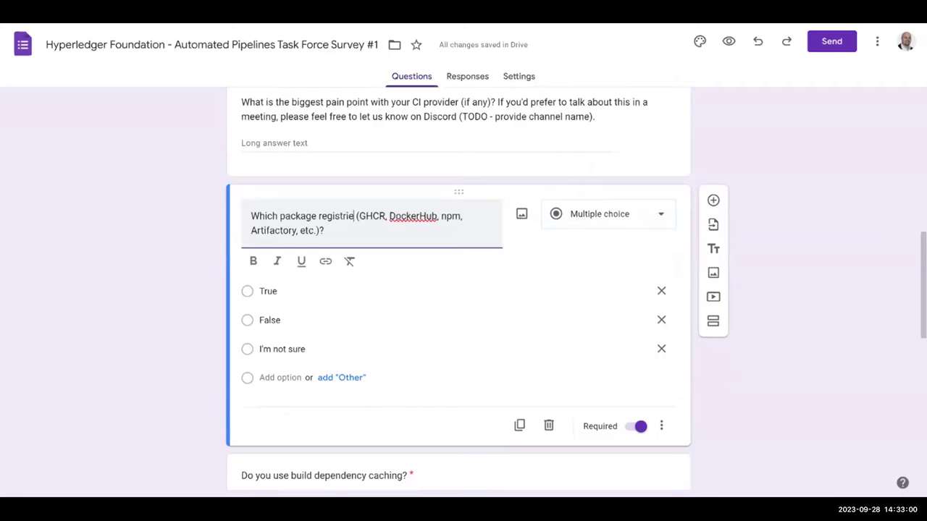
pyautogui.write('s')
pyautogui.press('BackSpace')
pyautogui.press('BackSpace')
pyautogui.press('BackSpace')
pyautogui.write('y(ies)')
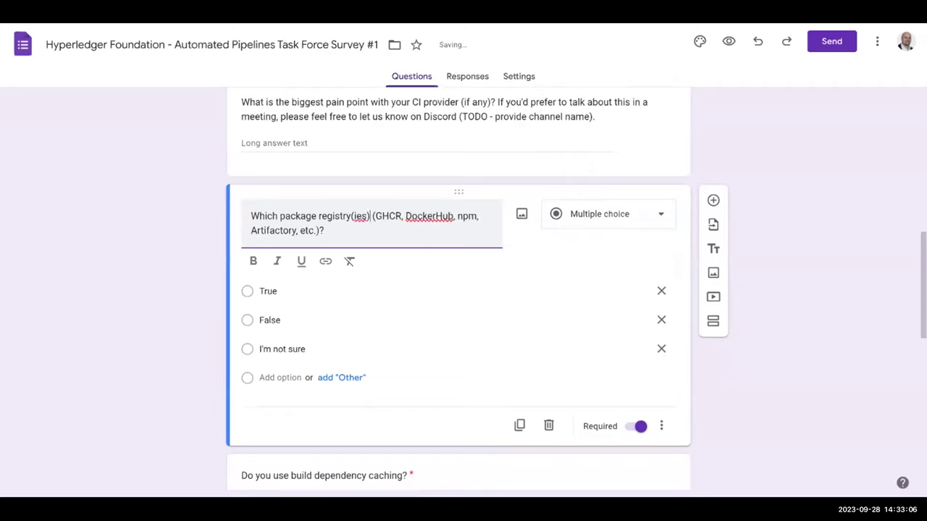
pyautogui.press('BackSpace')
pyautogui.press('BackSpace')
pyautogui.press('BackSpace')
pyautogui.press('BackSpace')
pyautogui.press('BackSpace')
pyautogui.write('or reg')
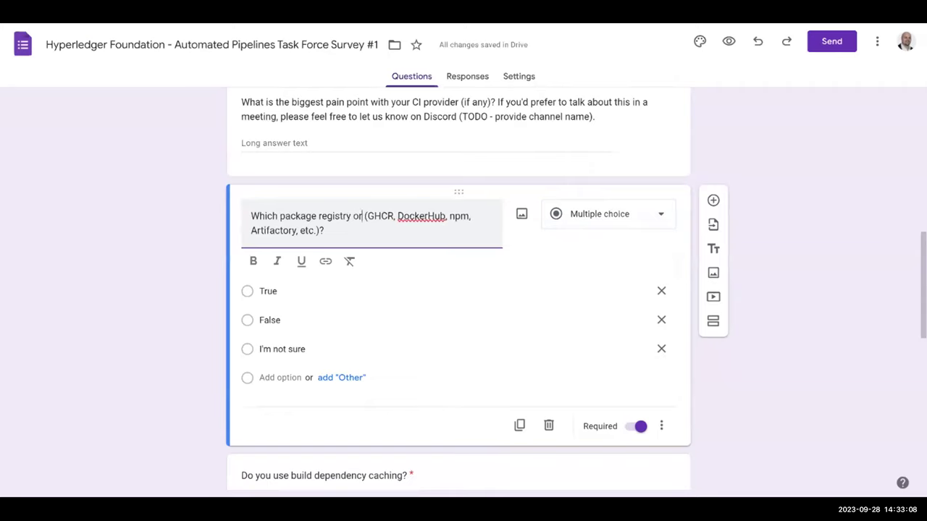
pyautogui.write('istr')
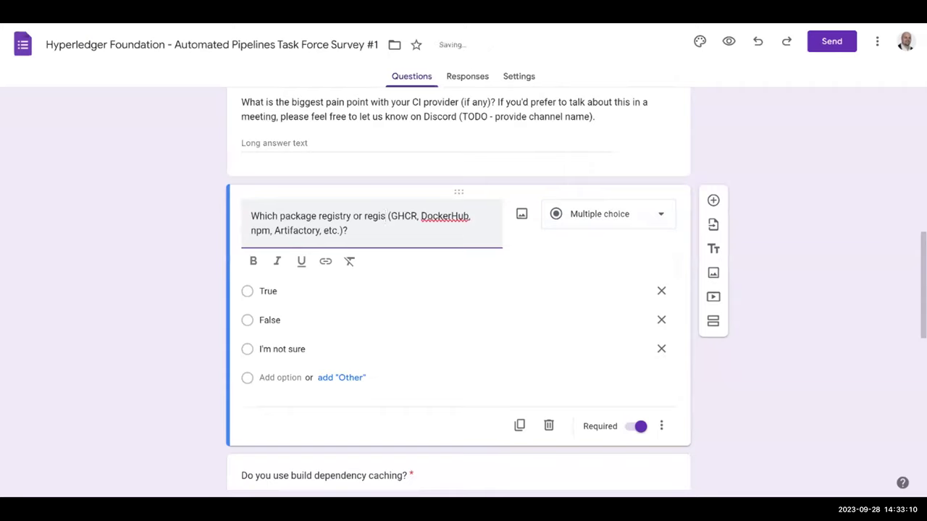
pyautogui.write('ies do you use')
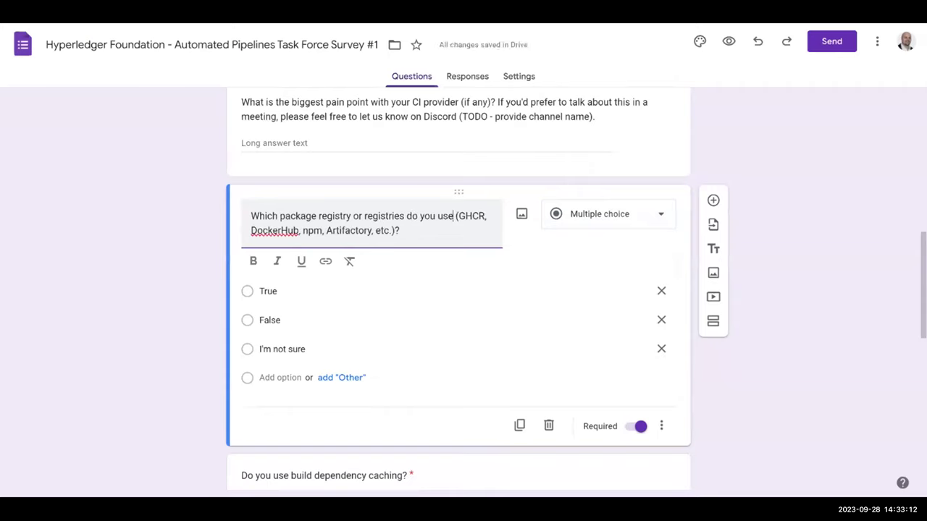
pyautogui.write(' for artifact publ')
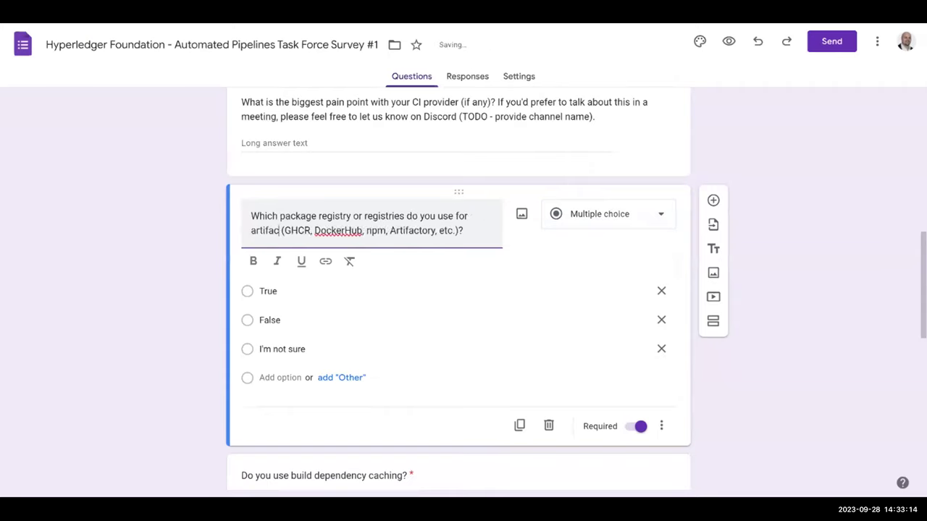
pyautogui.write('ishing?')
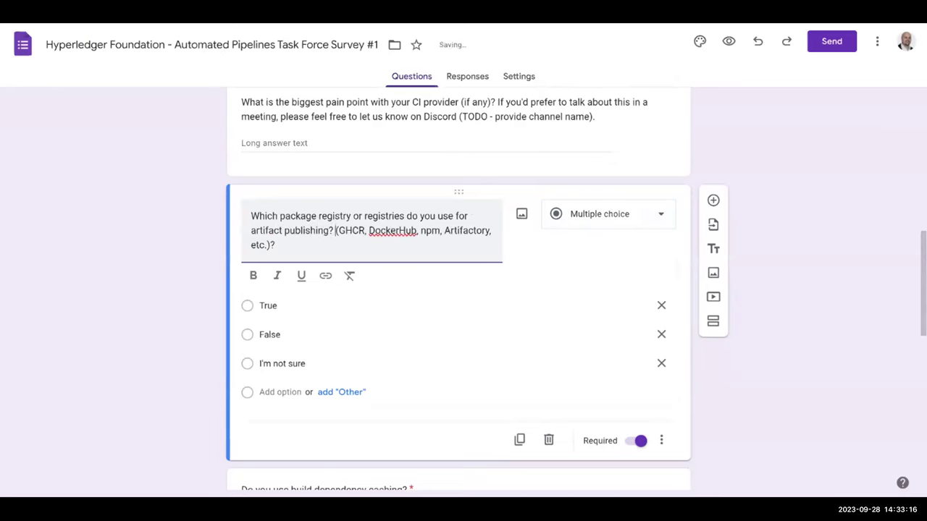
# - Replace the registry question's True and False options with "GHCR - GitHub Container Registry" and "DockerHub"
pyautogui.click(303, 310)
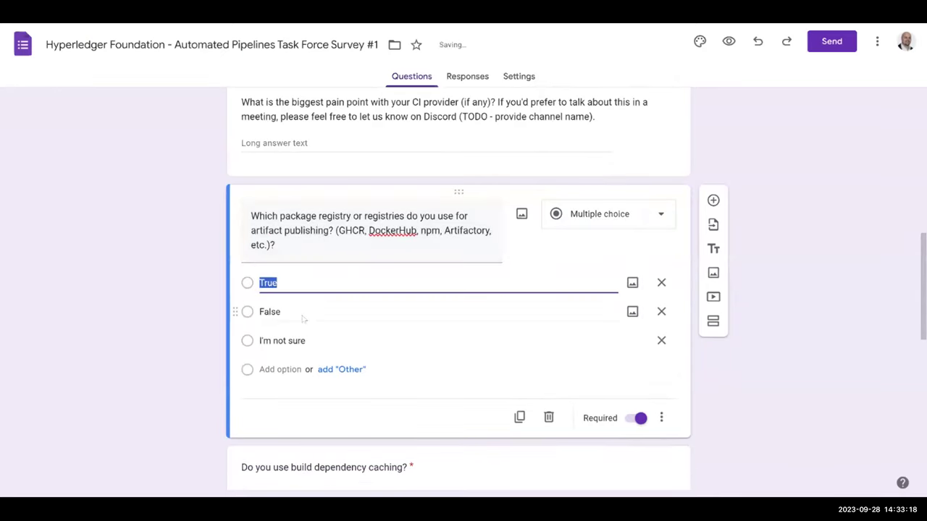
pyautogui.write('GHCR ')
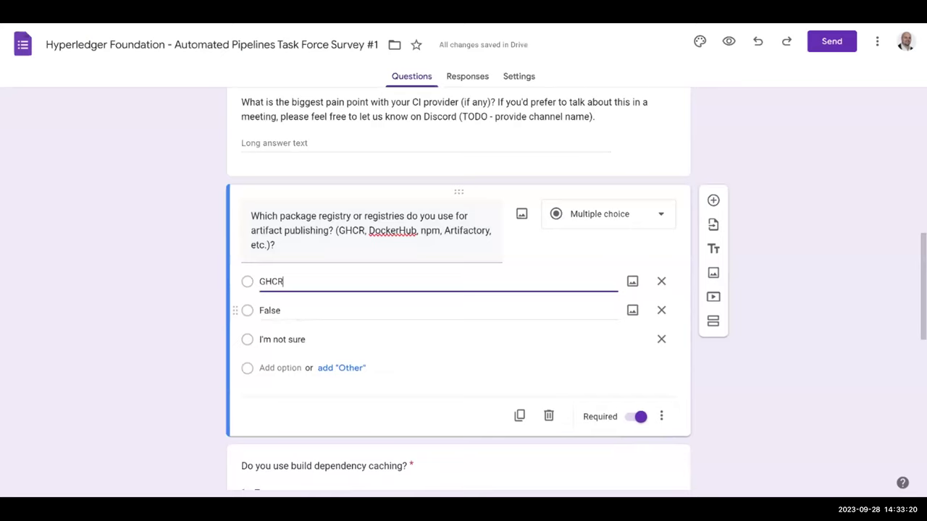
pyautogui.write('- GitHub Container Registry')
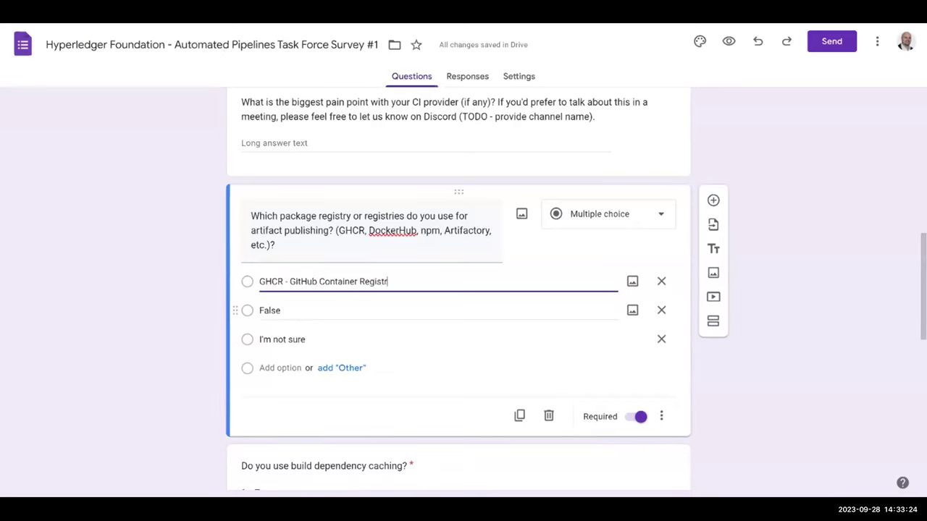
pyautogui.click(304, 311)
pyautogui.press('BackSpace')
pyautogui.write('DockerHub')
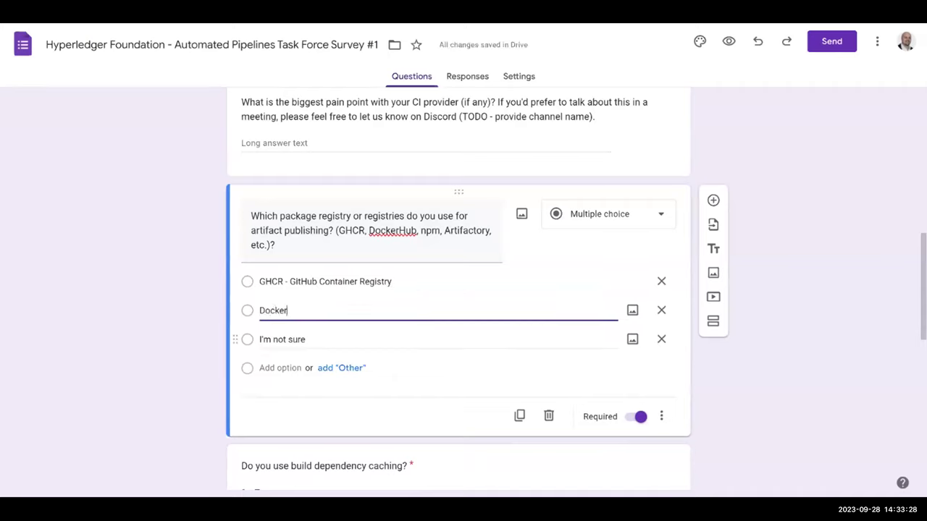
# - Replace the registry question's "I'm not sure" option with "npm"
pyautogui.click(283, 339)
pyautogui.press('BackSpace')
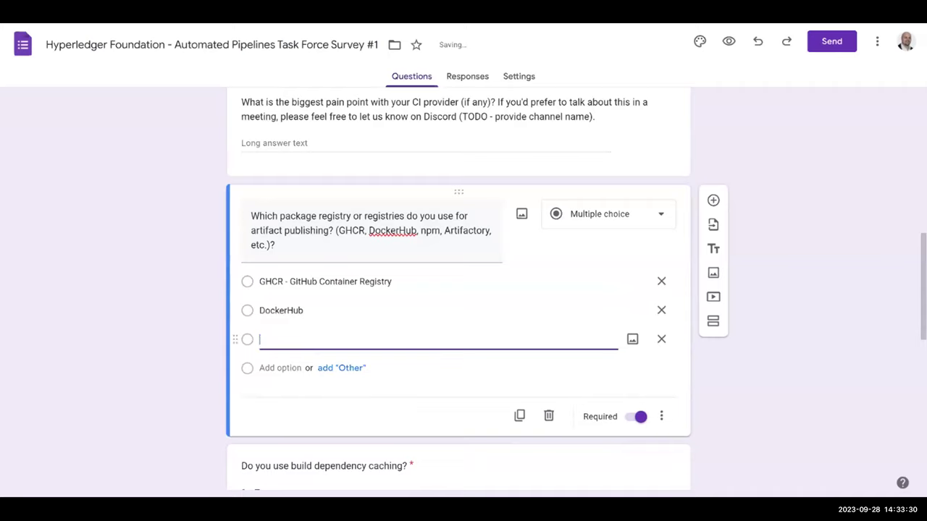
pyautogui.write('npm')
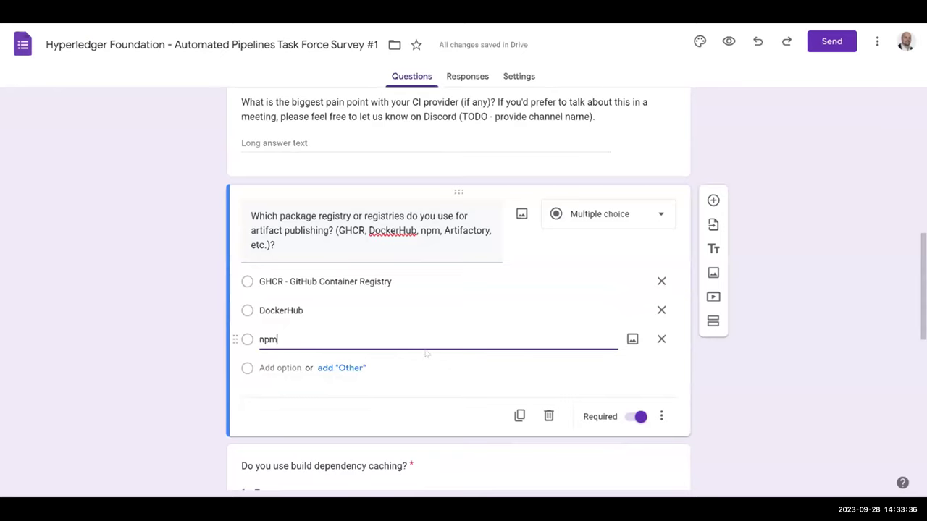
pyautogui.hotkey('ctrl', 'a')
pyautogui.scroll(-1, 365, 341)
pyautogui.scroll(-1, 365, 340)
pyautogui.scroll(1, 401, 321)
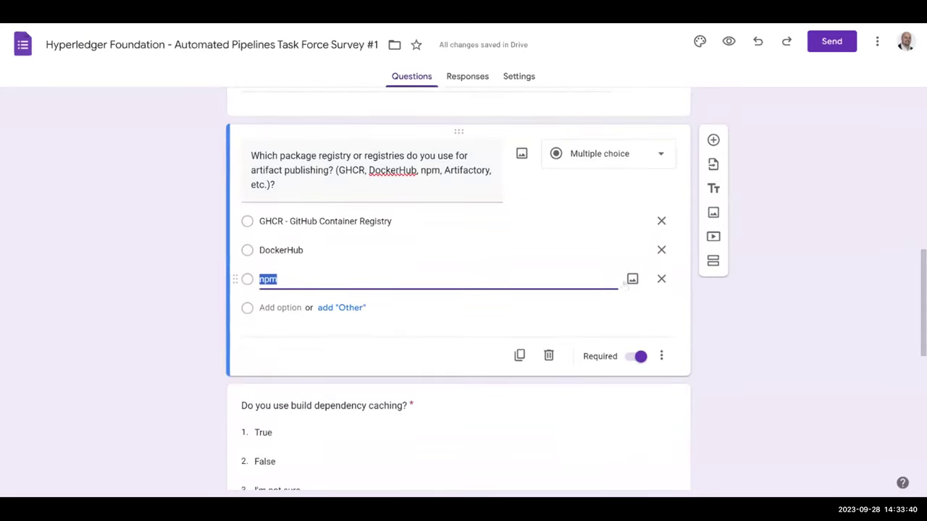
# - Add an "Artifactory" option after npm in the registry question, leaving no blank option behind it
pyautogui.press('Right')
pyautogui.press('Return')
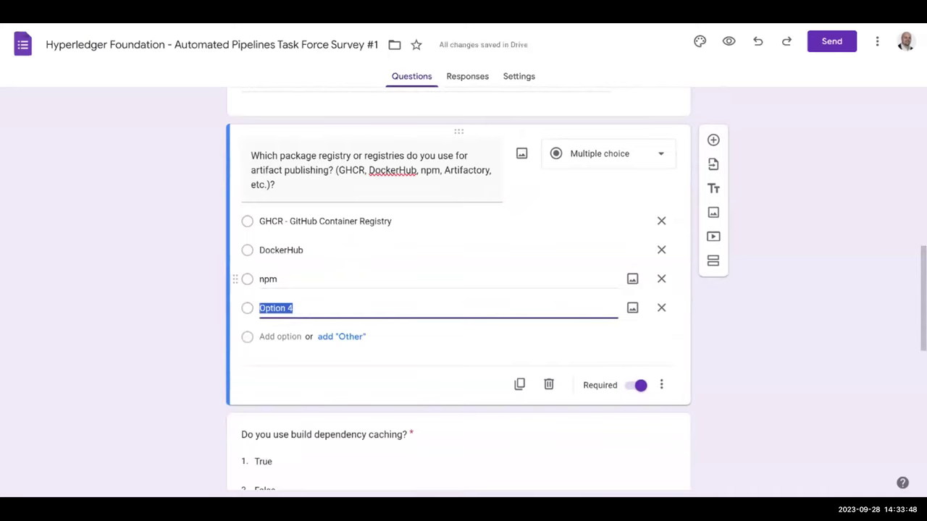
pyautogui.write('Artifactory')
pyautogui.press('Return')
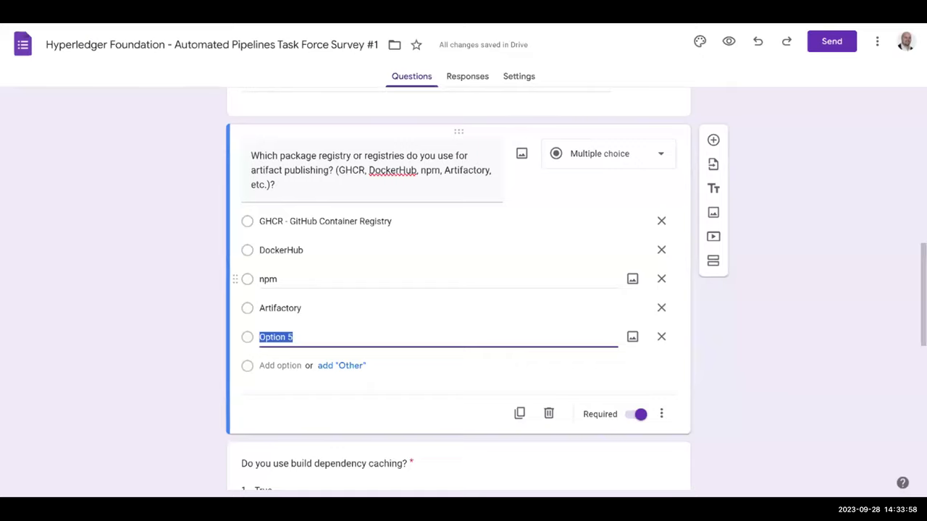
pyautogui.press('BackSpace')
pyautogui.press('BackSpace')
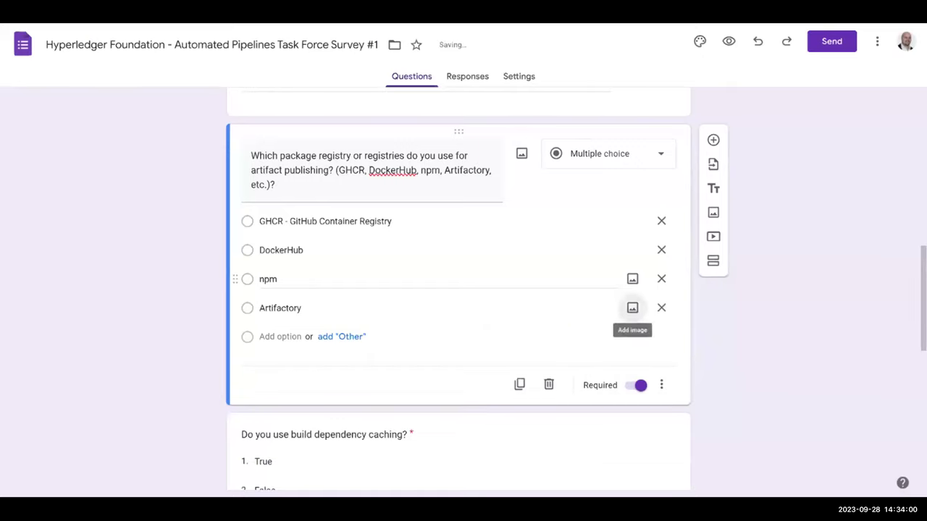
# - Add an "I Do Not Use Any" option and an "Other" option to the registry question
pyautogui.press('Return')
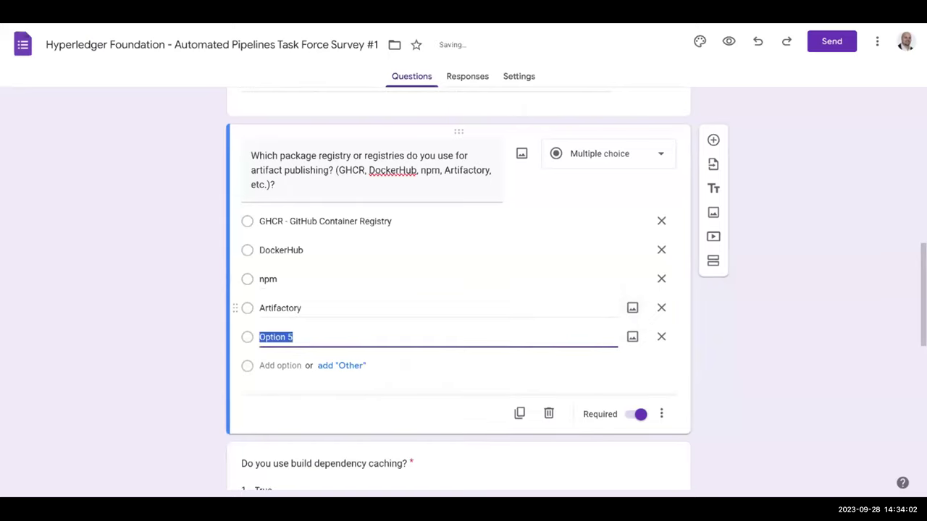
pyautogui.write('I Do Not')
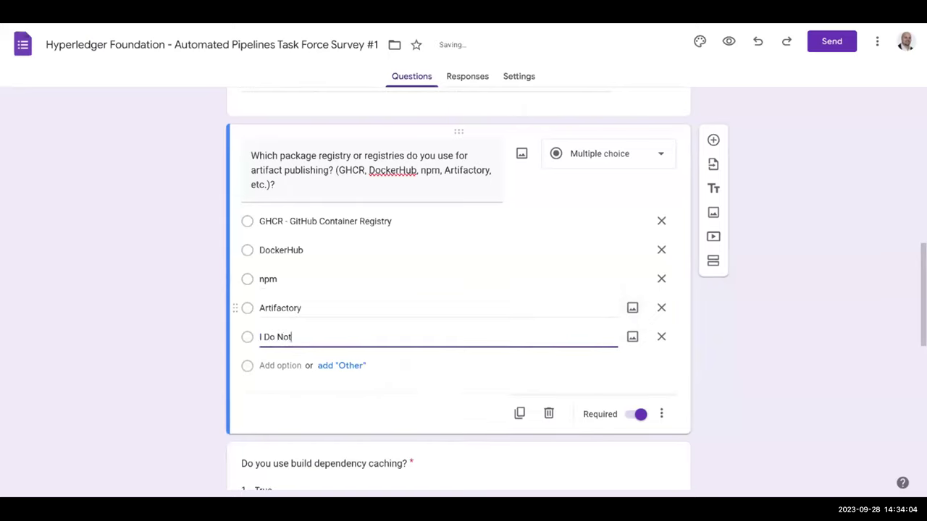
pyautogui.write(' Use Any')
pyautogui.click(350, 366)
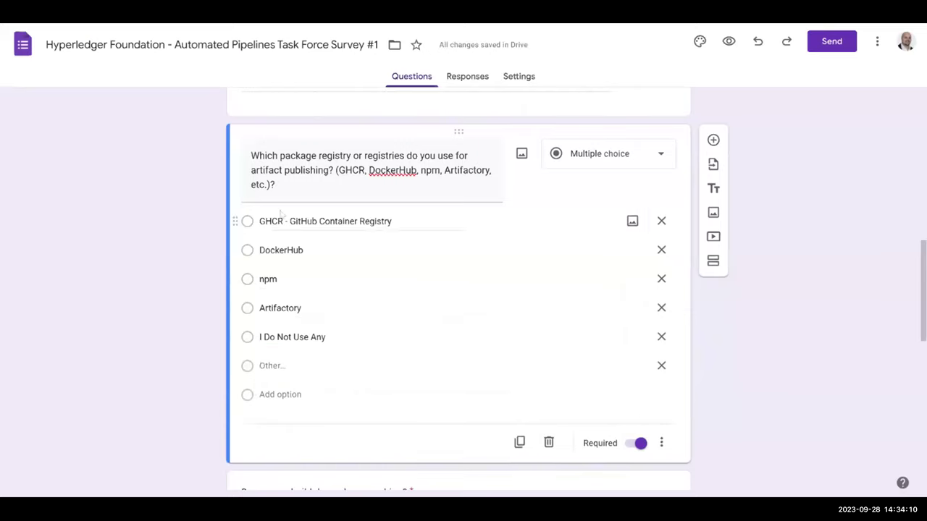
# - Add a multiple-choice question at the end of the survey reading "How long does your CI execution usually take?"
pyautogui.scroll(-8, 195, 296)
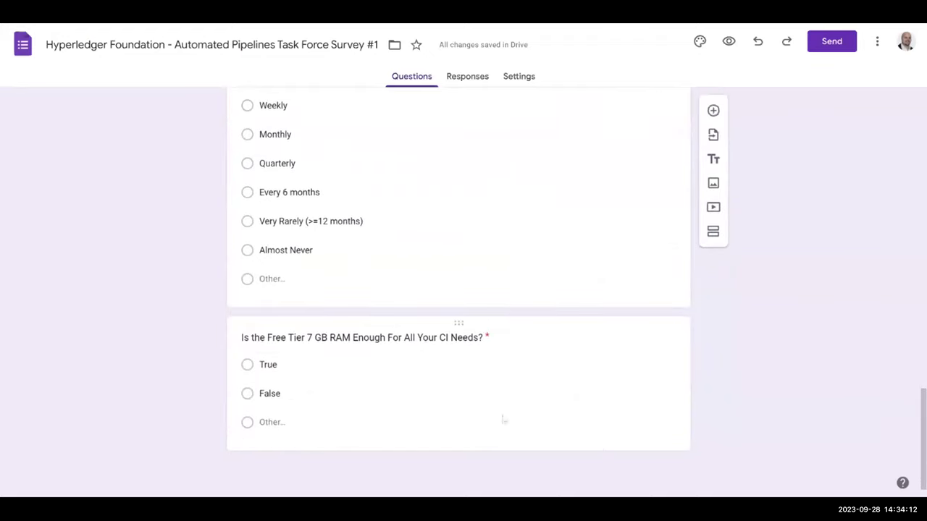
pyautogui.click(650, 419)
pyautogui.click(714, 247)
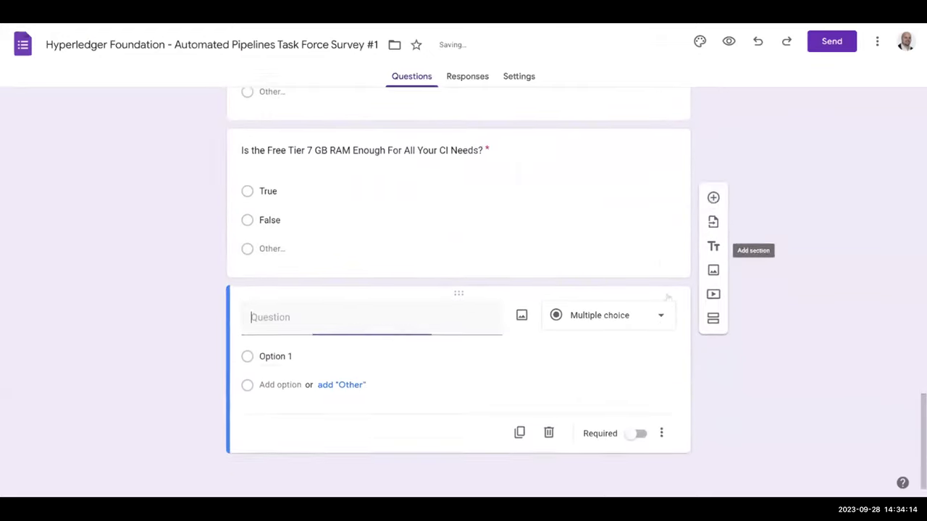
pyautogui.write('How long')
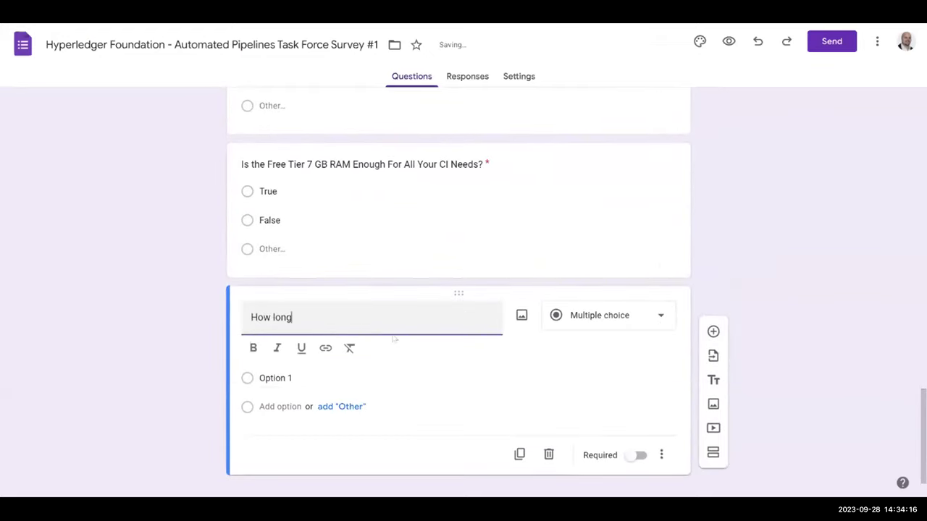
pyautogui.write(' does your CI us')
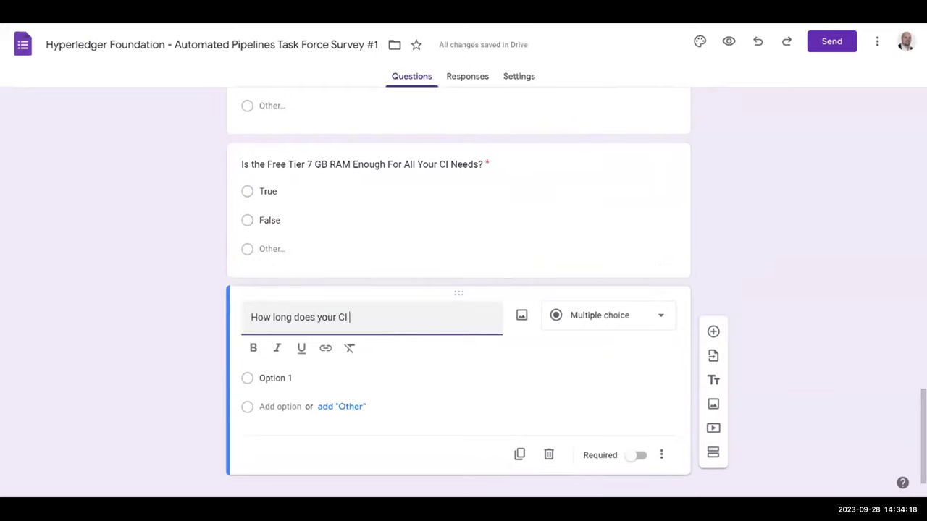
pyautogui.press('BackSpace')
pyautogui.press('BackSpace')
pyautogui.write('execution usually take?')
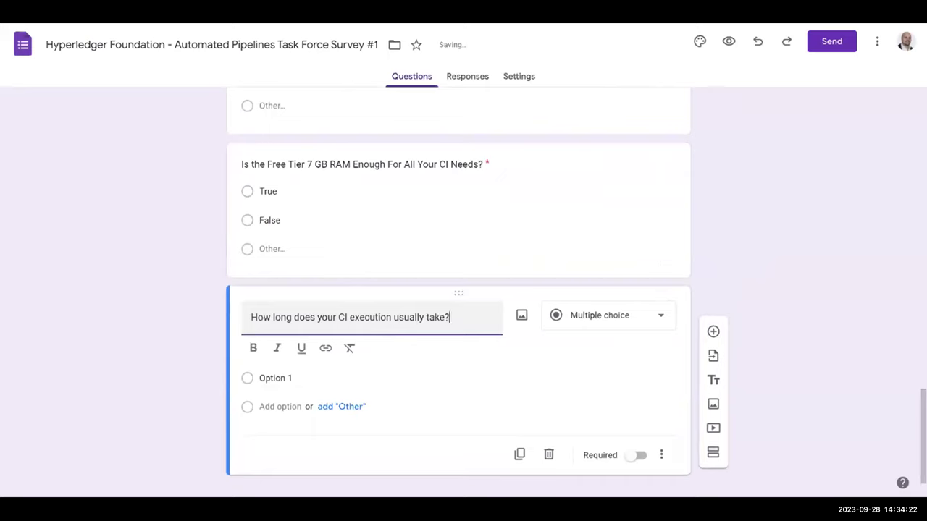
# - Set the CI execution time question's first option to "> 1 Minute" and add a second option below it
pyautogui.click(293, 377)
pyautogui.write('1 Min')
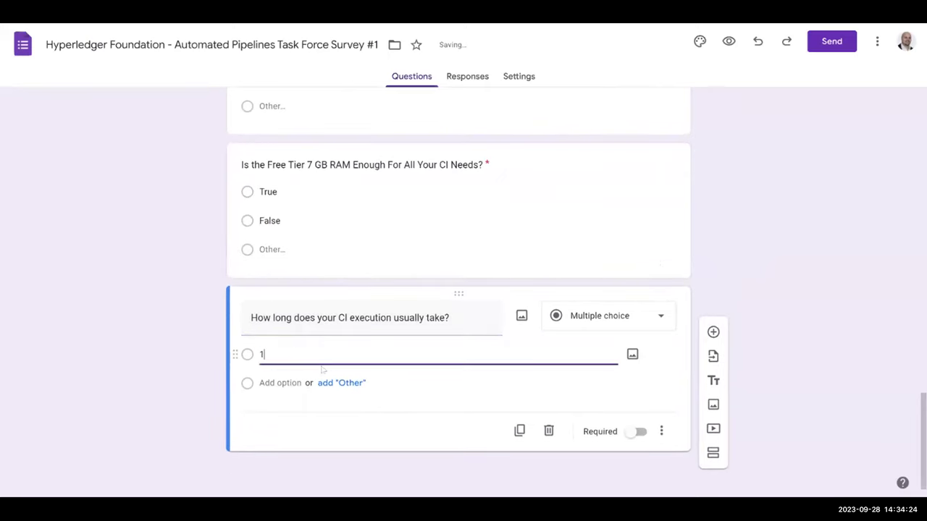
pyautogui.write('ute')
pyautogui.click(454, 365)
pyautogui.click(424, 364)
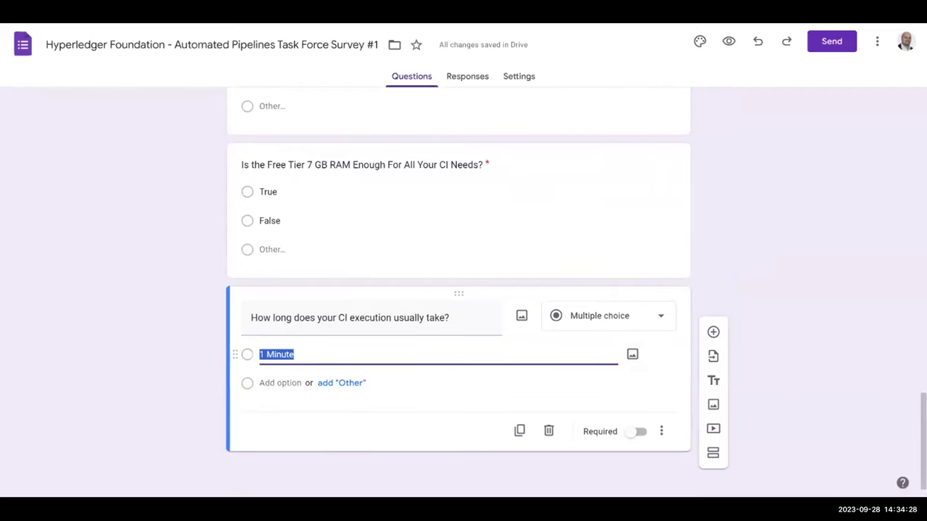
pyautogui.press('Return')
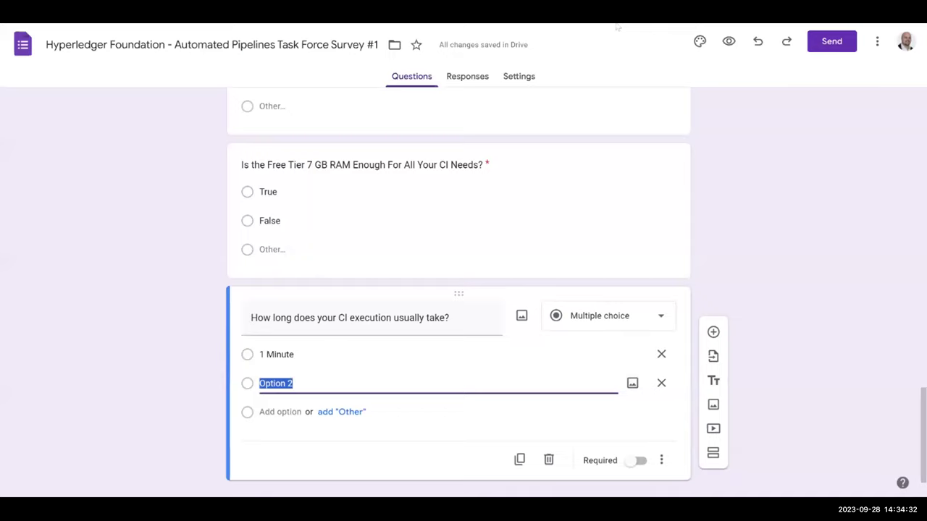
pyautogui.click(276, 354)
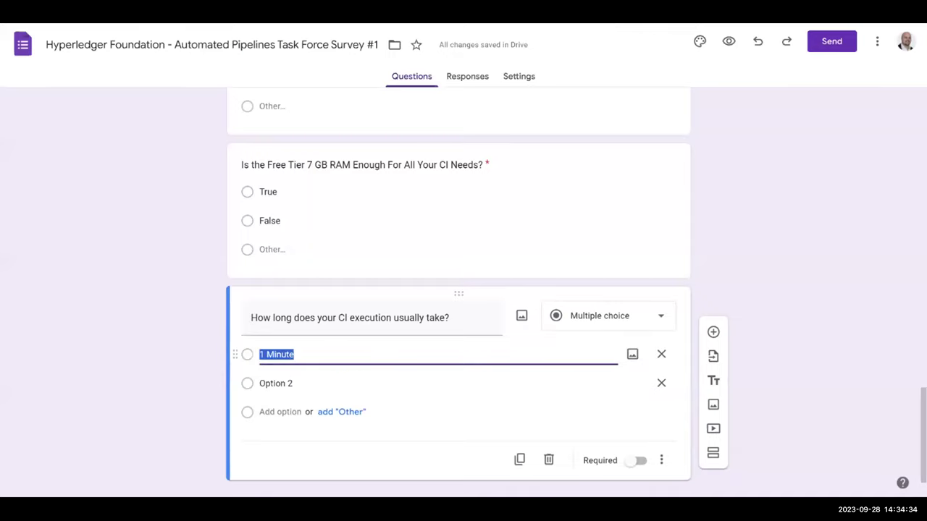
pyautogui.write('> 1 Minute')
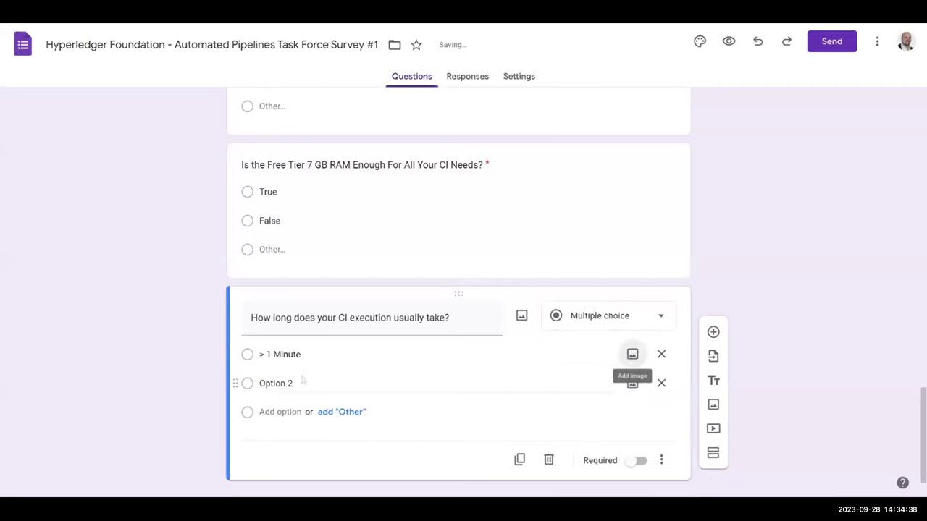
# - Complete the CI execution time question with the options "1 - 5 Minutes", "5 - 30 Minutes", "> 30 Minutes" and "Other"
pyautogui.click(304, 383)
pyautogui.write('1 - 5 Minutes')
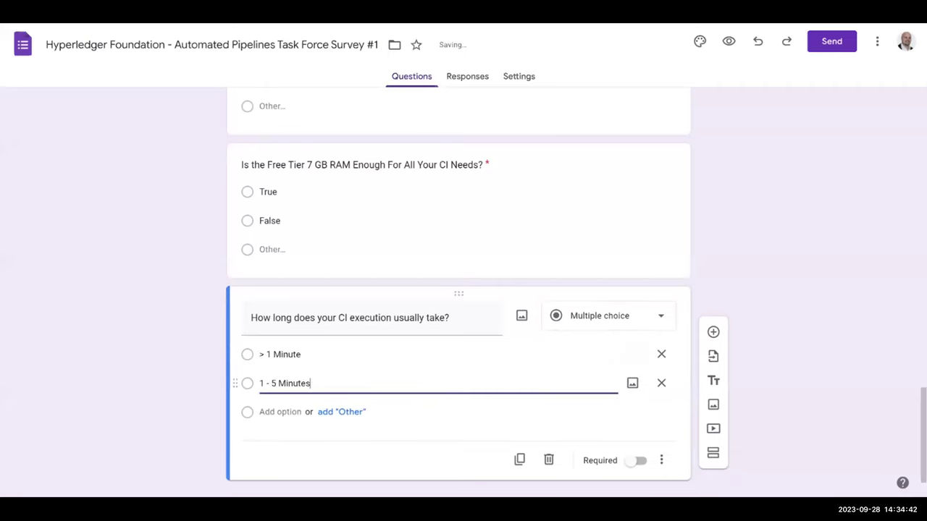
pyautogui.press('Return')
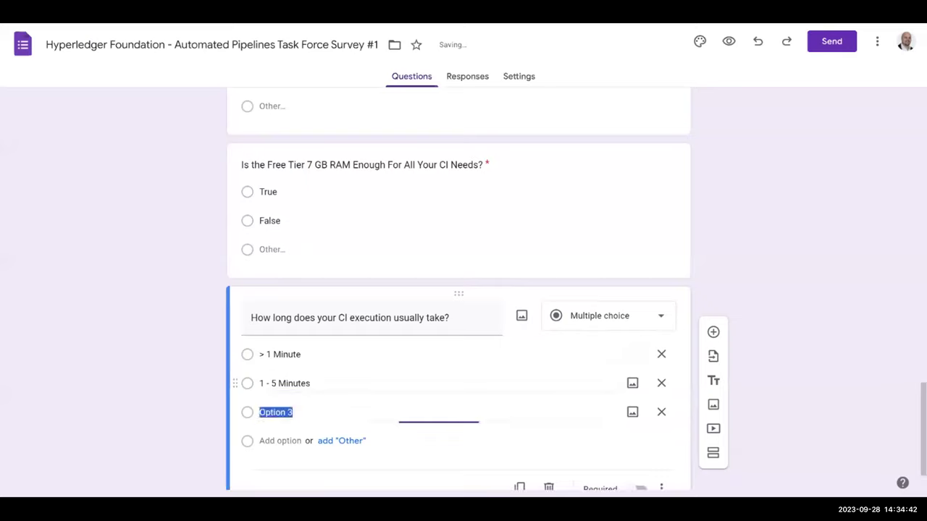
pyautogui.write('5 - 30 Minutes')
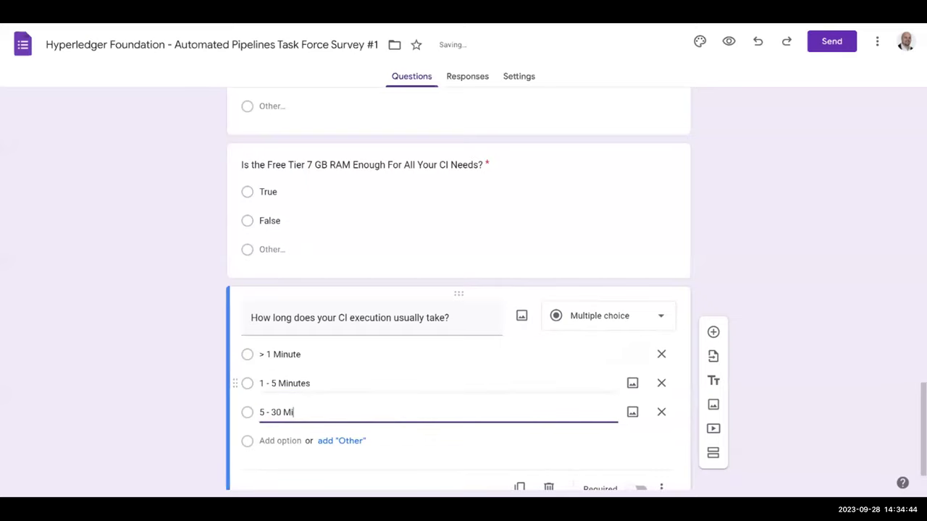
pyautogui.press('Return')
pyautogui.write('> 30 Minutes')
pyautogui.press('Return')
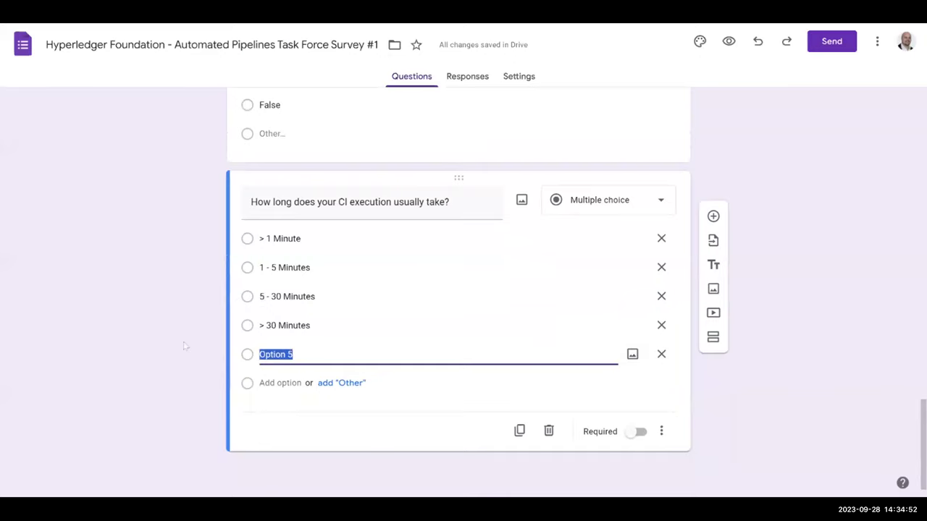
pyautogui.press('BackSpace')
pyautogui.click(662, 354)
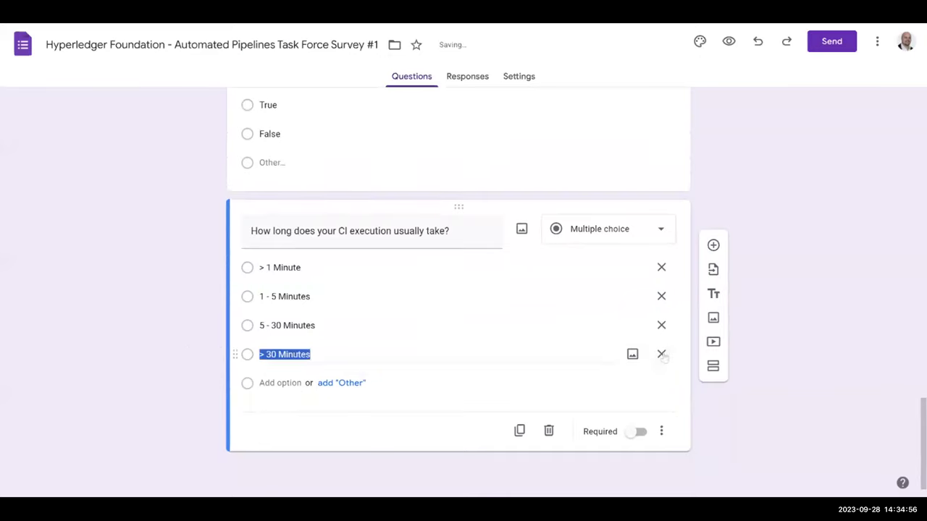
pyautogui.click(345, 384)
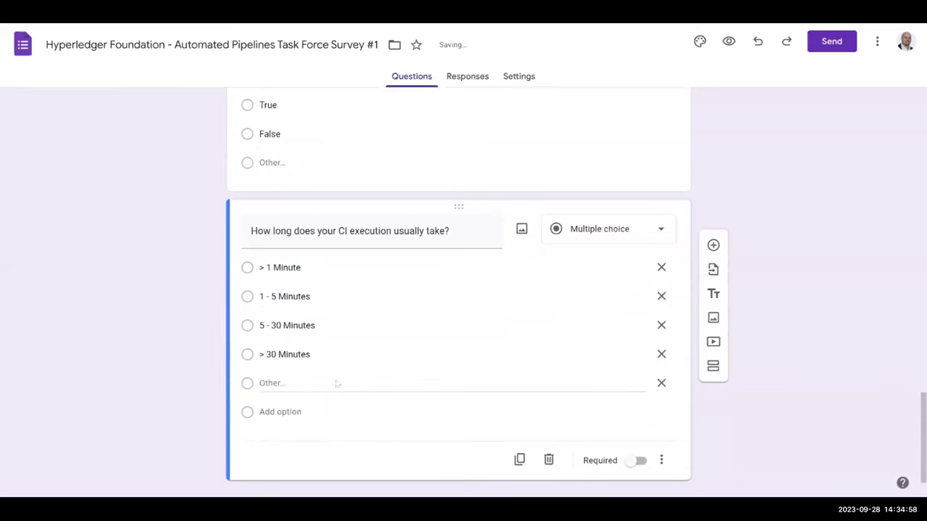
# - Correct the first option of the CI execution time question to "< 1 Minute"
pyautogui.click(262, 267)
pyautogui.press('Home')
pyautogui.press('Delete')
pyautogui.write('<')
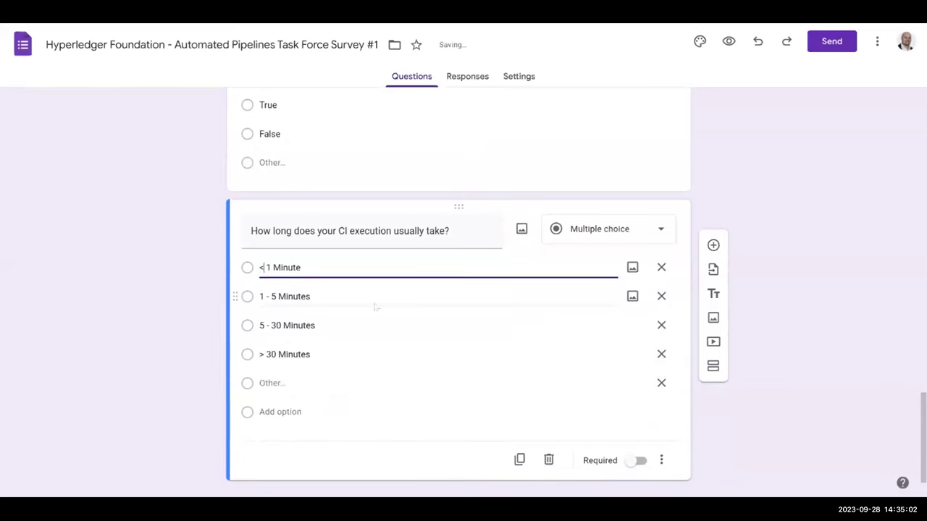
pyautogui.click(178, 346)
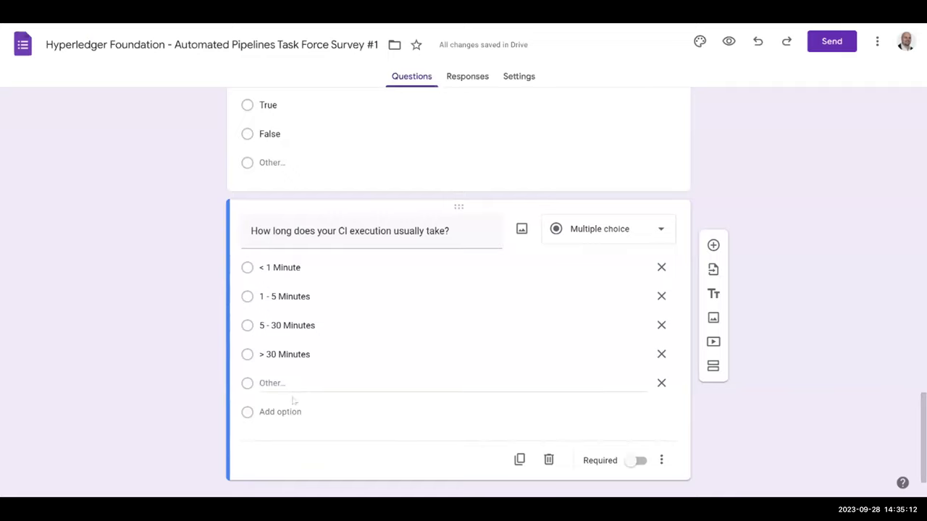
# - Add an "I'm Not Sure" option before "Other" in the CI execution time question, without any extra placeholder option
pyautogui.click(275, 413)
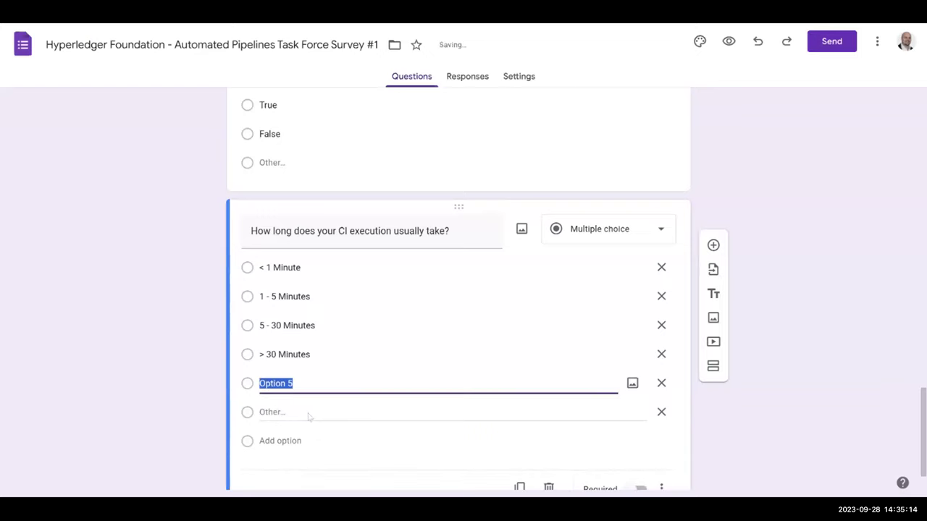
pyautogui.write("I'm Not Sure")
pyautogui.press('Return')
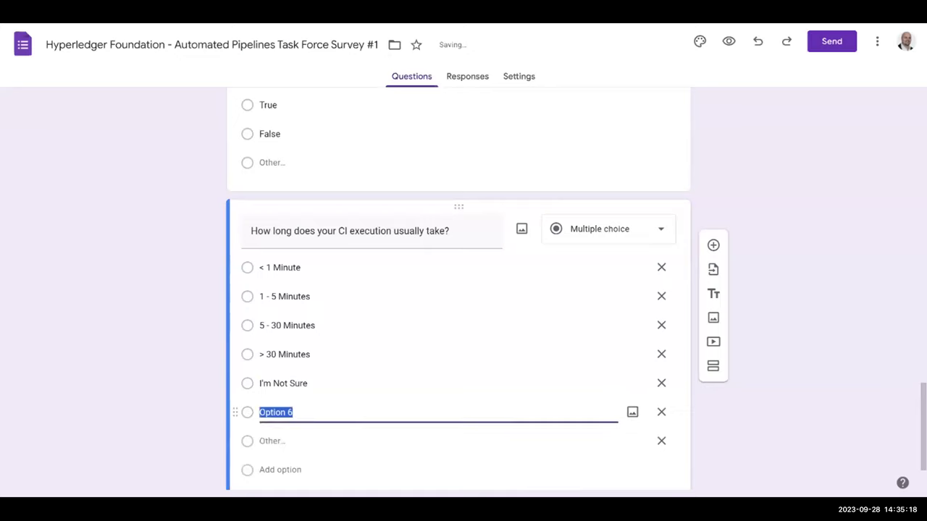
pyautogui.click(661, 412)
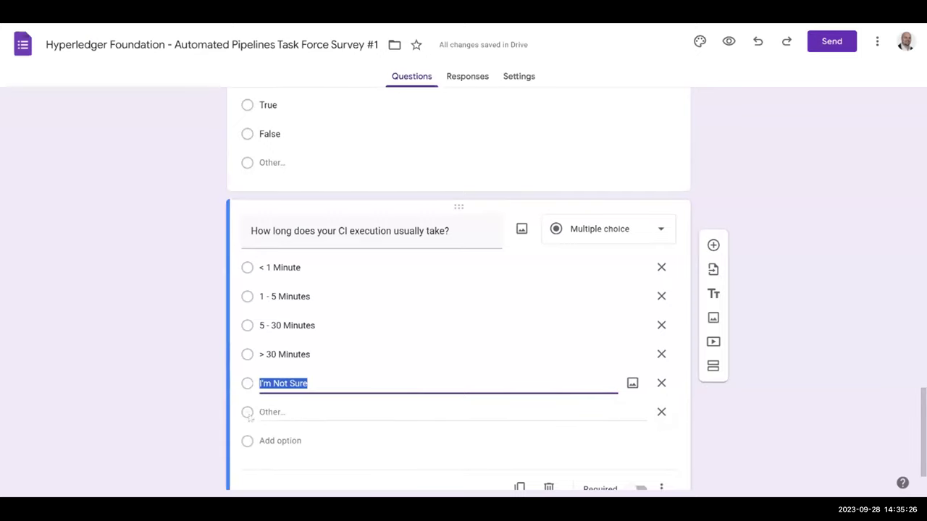
pyautogui.click(163, 366)
# - Add another multiple-choice question after the CI execution time question, reading "When is the CI usually triggered?"
pyautogui.scroll(-1, 166, 362)
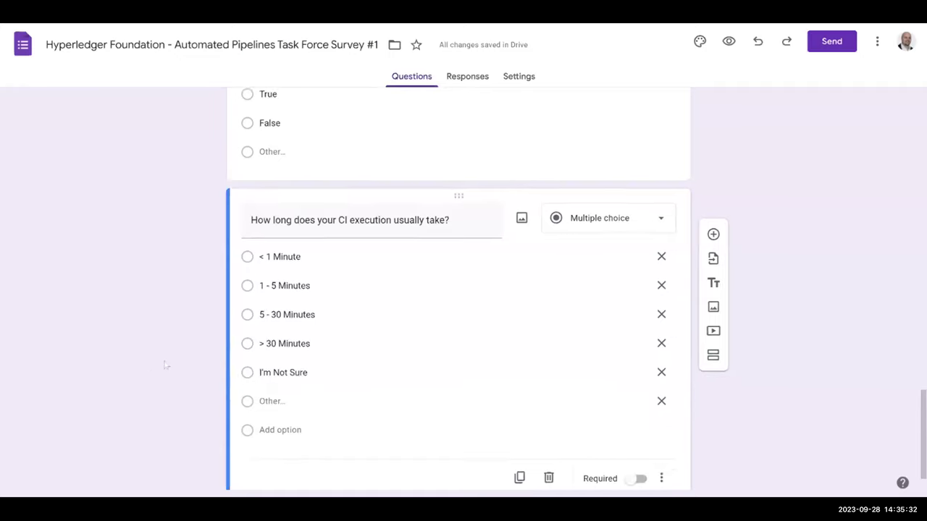
pyautogui.click(714, 187)
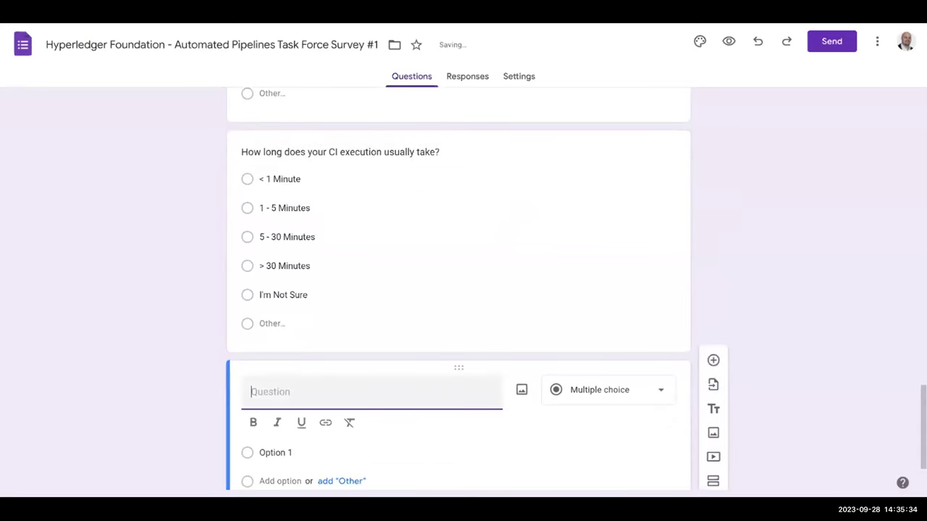
pyautogui.write('when is the CI usually triggered?')
pyautogui.moveTo(260, 392); pyautogui.dragTo(251, 391)
pyautogui.write('W')
pyautogui.scroll(-2, 291, 374)
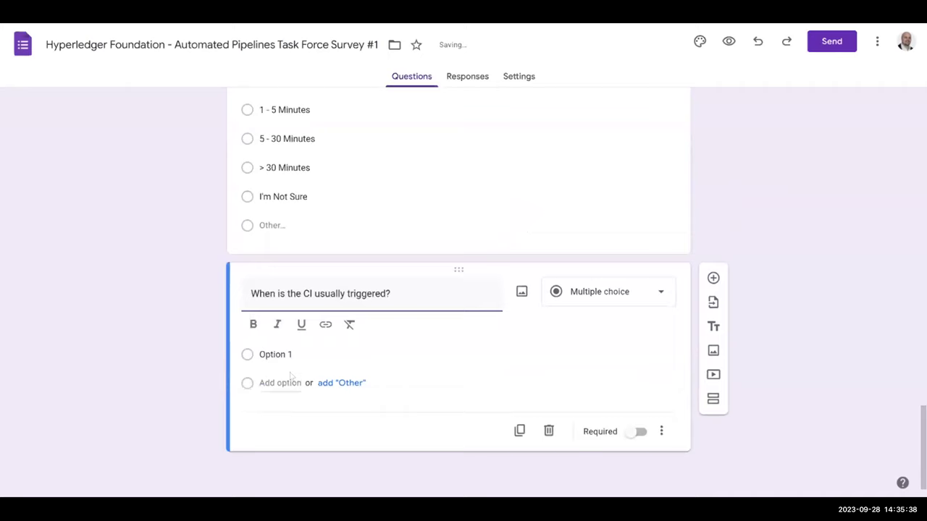
pyautogui.hotkey('ctrl', 'a')
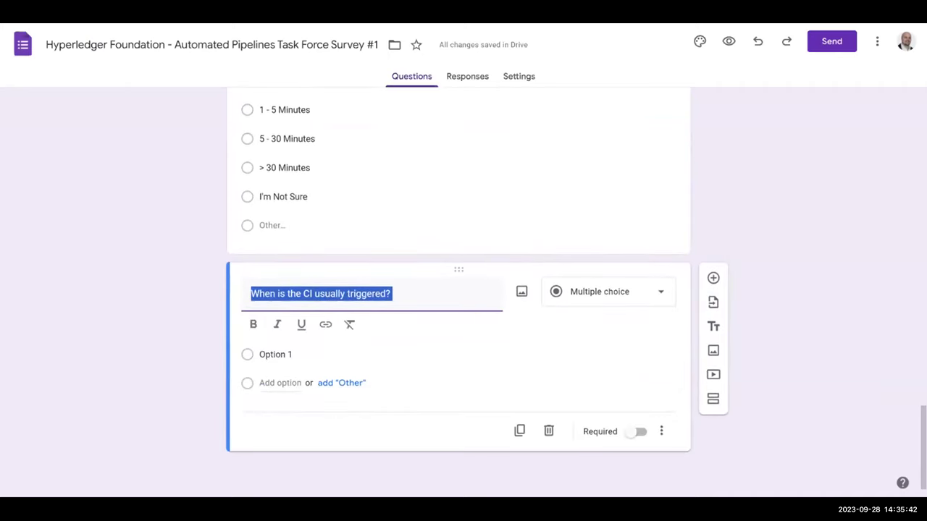
# - Enter "Nightly", "On Push" and "On PR" as answer options for the CI trigger question
pyautogui.click(316, 357)
pyautogui.write('N')
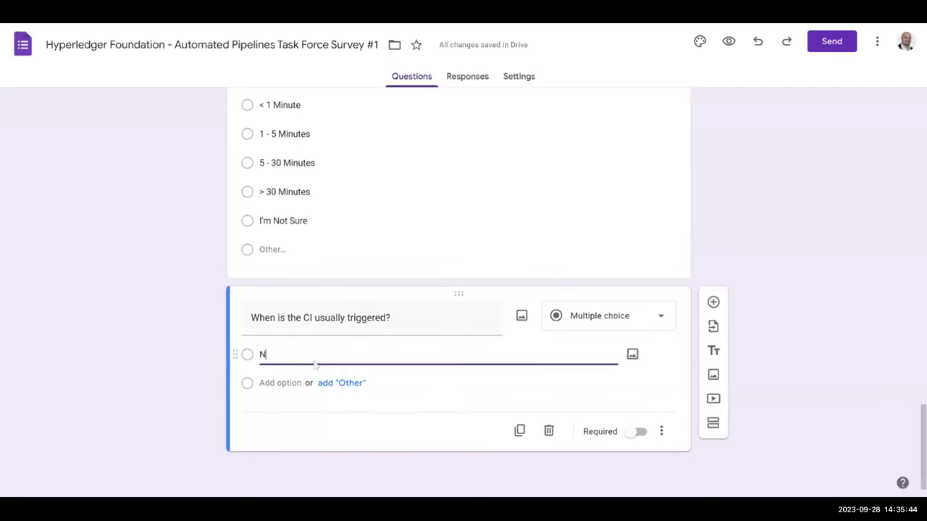
pyautogui.write('ightly')
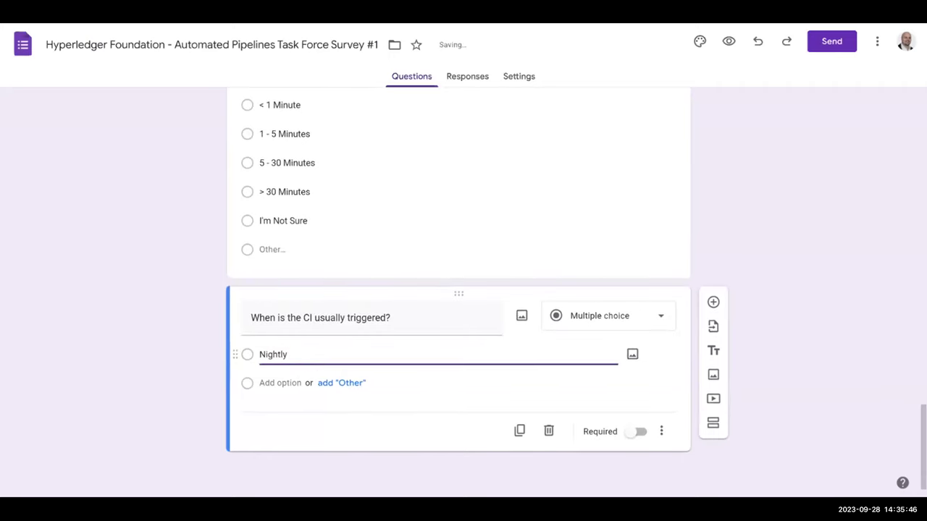
pyautogui.press('Return')
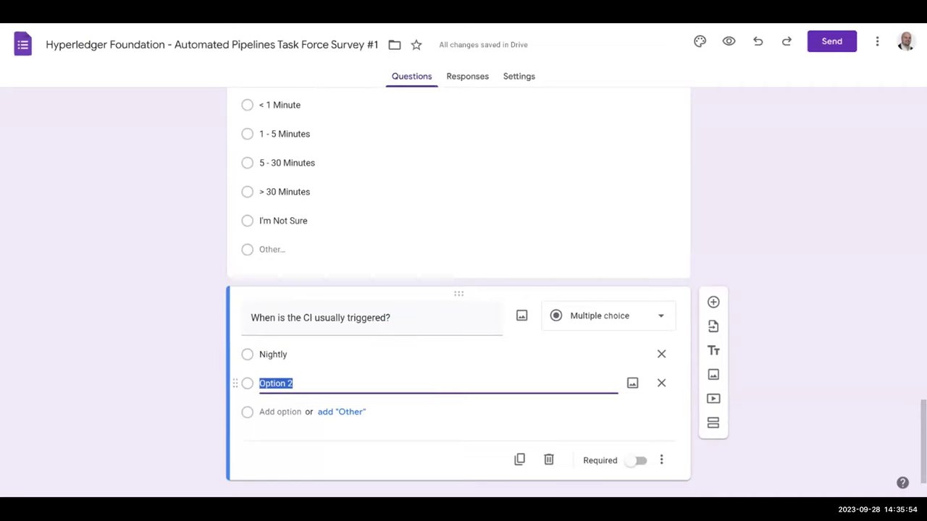
pyautogui.write('On')
pyautogui.press('BackSpace')
pyautogui.press('BackSpace')
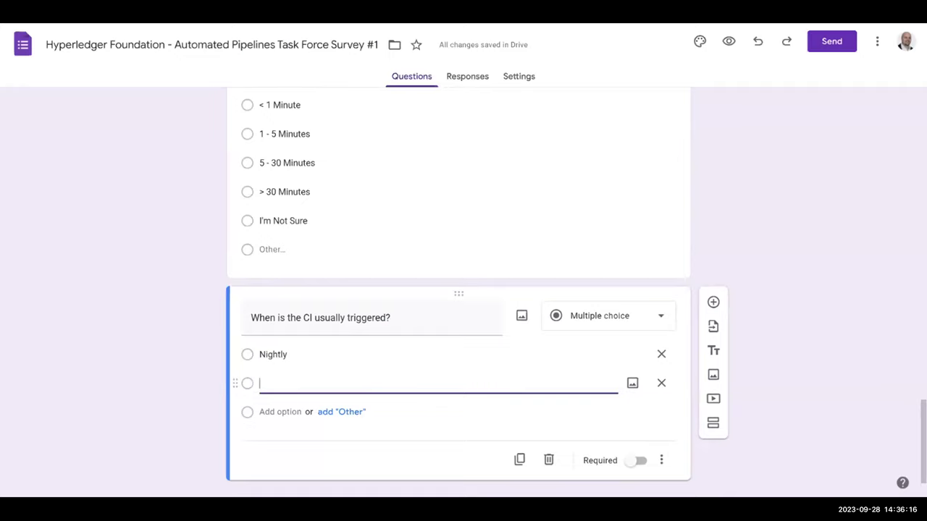
pyautogui.write('On Push')
pyautogui.press('Return')
pyautogui.write('On PR')
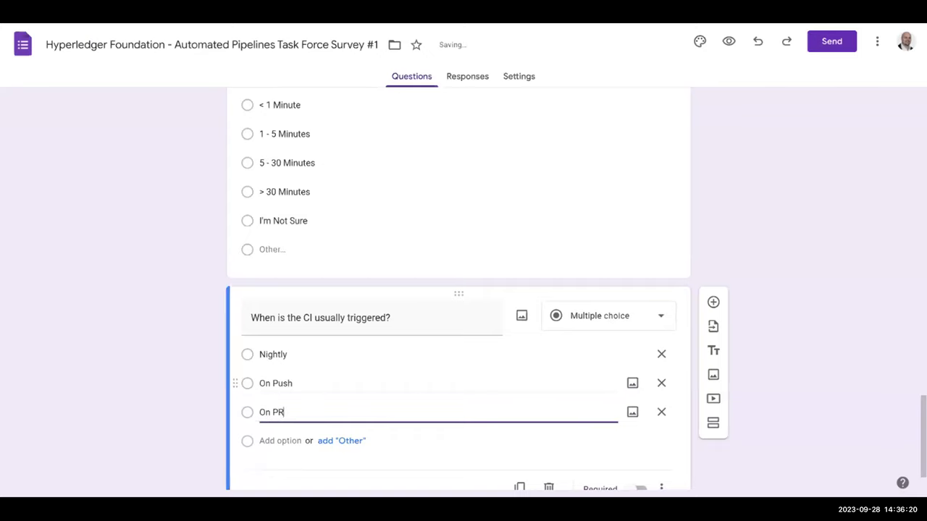
# - Add the options "All Of The Above" and "Other" to the CI trigger question, without any extra placeholder option
pyautogui.press('Return')
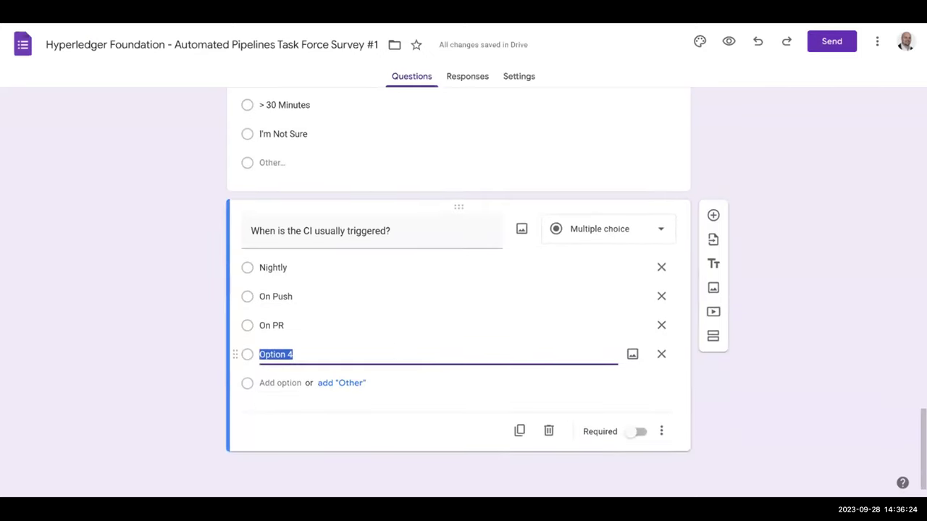
pyautogui.press('BackSpace')
pyautogui.click(341, 382)
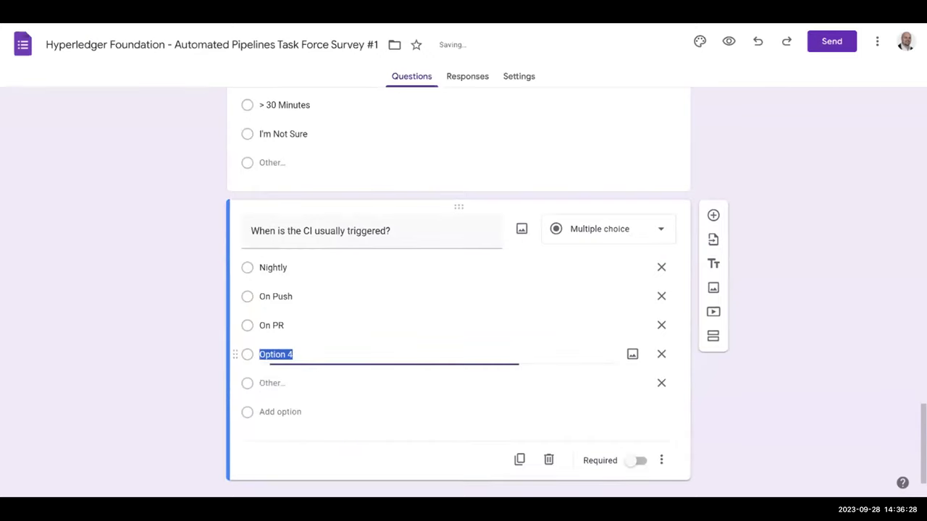
pyautogui.write('All Of The Above')
pyautogui.press('Return')
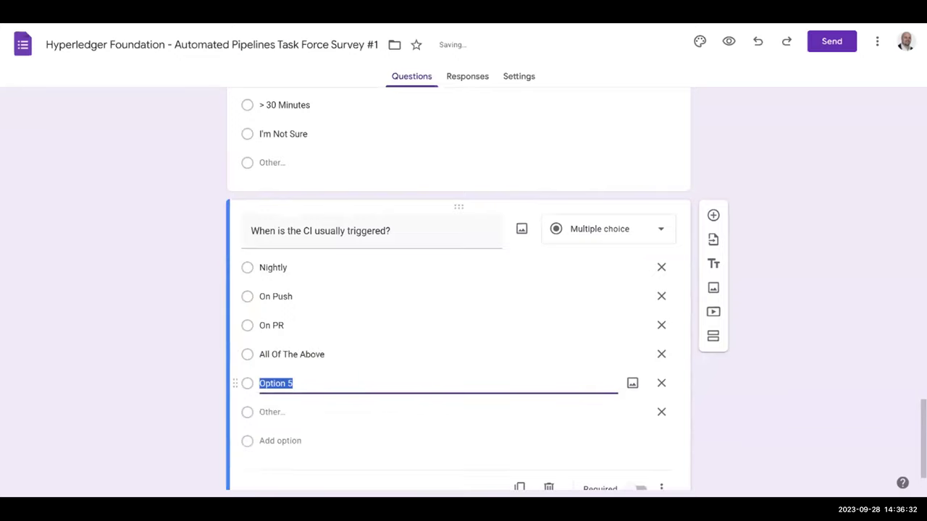
pyautogui.press('BackSpace')
pyautogui.press('BackSpace')
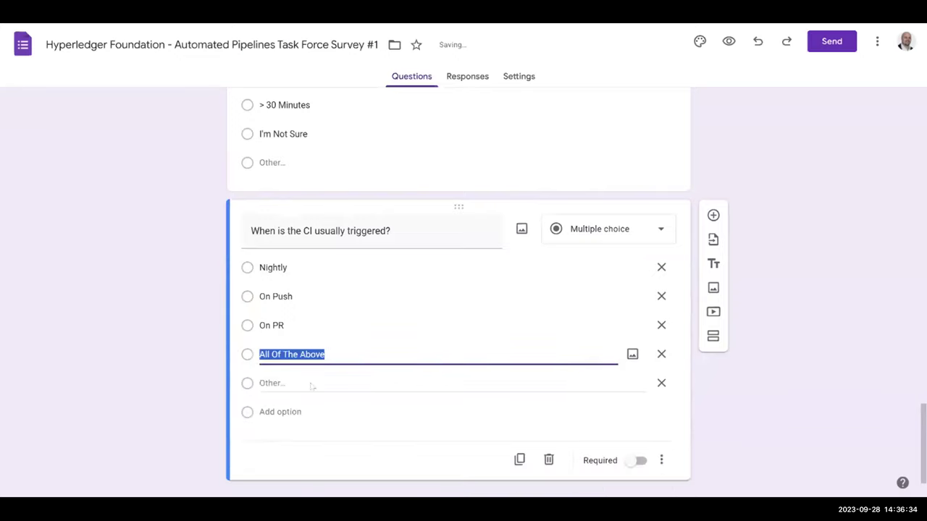
pyautogui.click(183, 380)
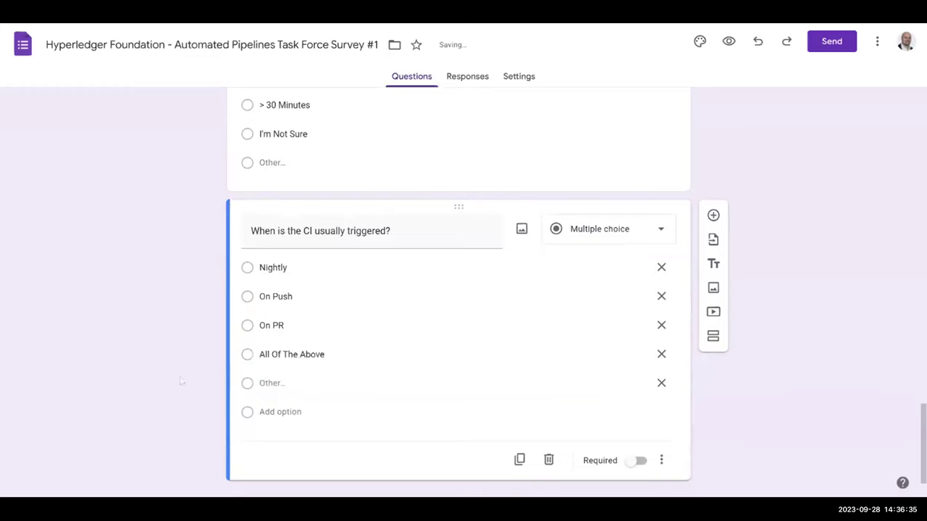
# - Make both the CI trigger question and the CI execution time question required
pyautogui.click(638, 462)
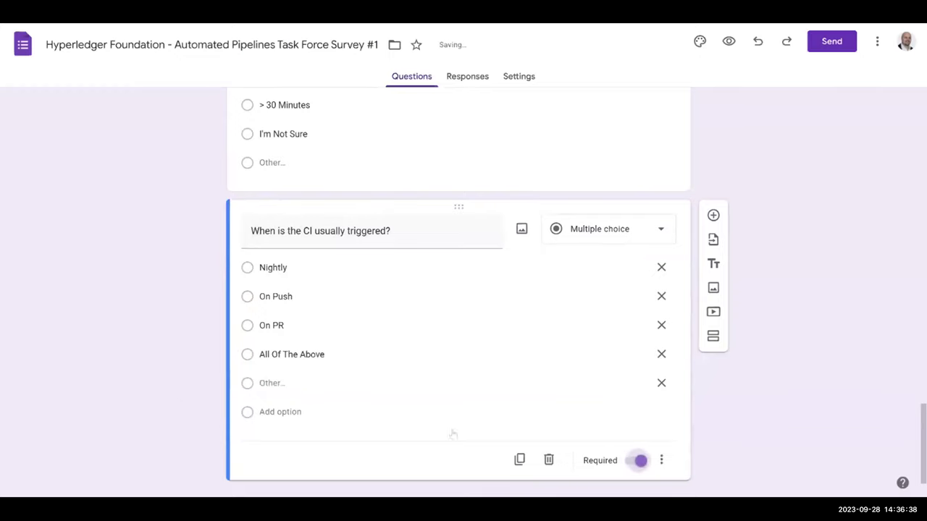
pyautogui.scroll(2, 507, 326)
pyautogui.click(550, 225)
pyautogui.click(637, 380)
# - Add a question after the package registry question: "Do you have a preferred package registry/CI provider that you would like to move to in the future?"
pyautogui.scroll(10, 637, 379)
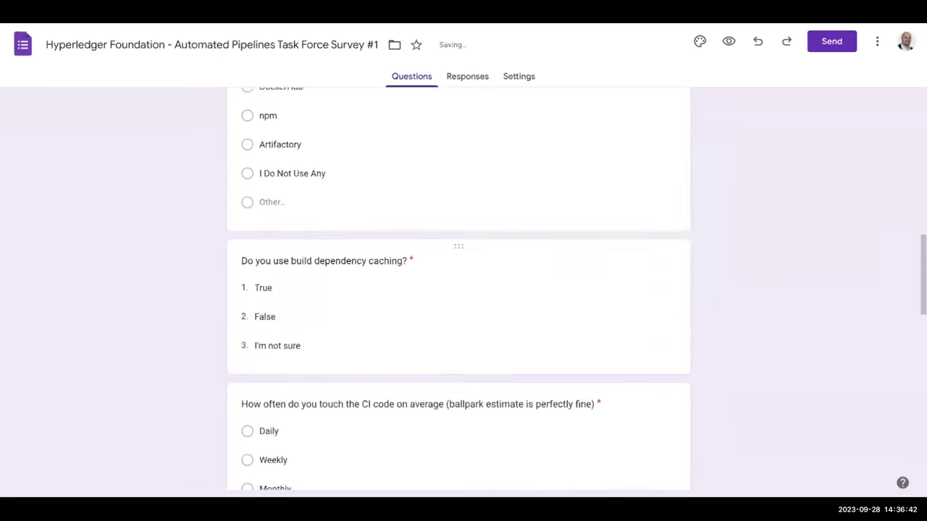
pyautogui.scroll(3, 464, 290)
pyautogui.click(420, 265)
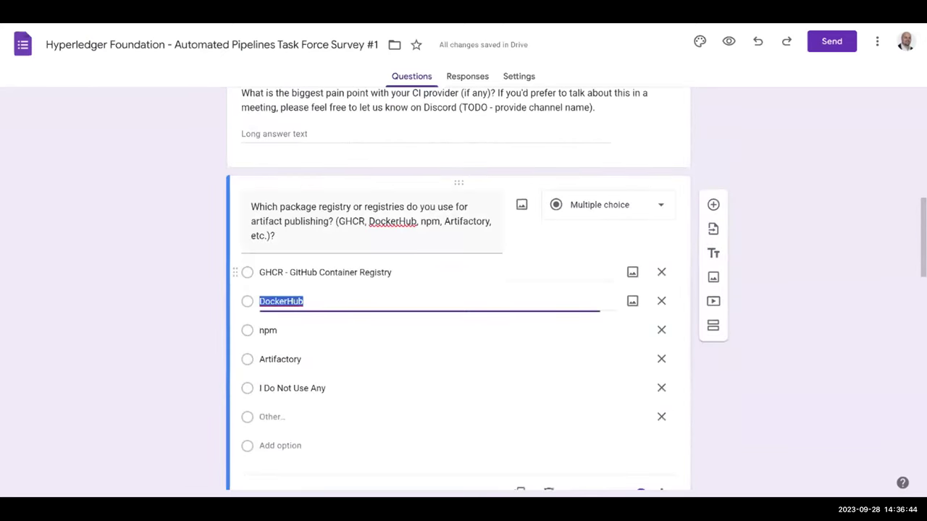
pyautogui.click(712, 191)
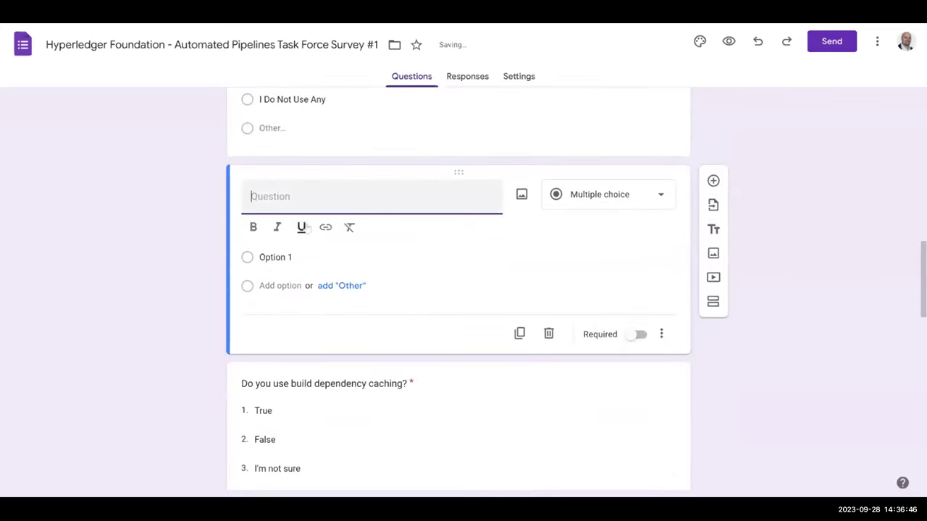
pyautogui.write('Do you have a ')
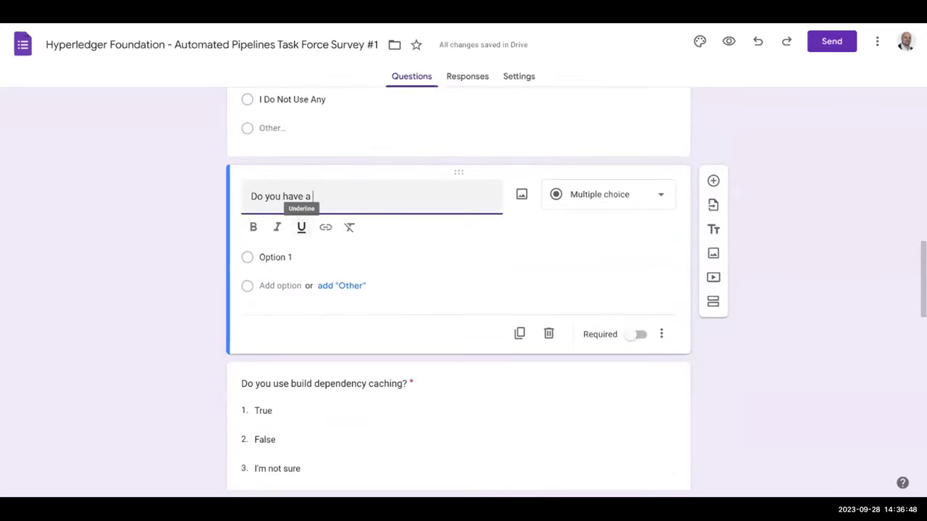
pyautogui.write('preferred p')
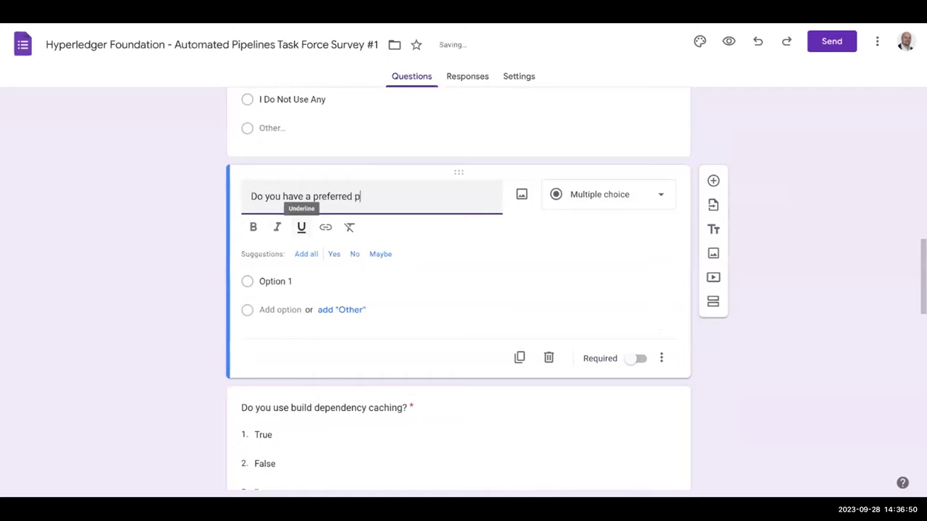
pyautogui.write('ackage registry/CI prov')
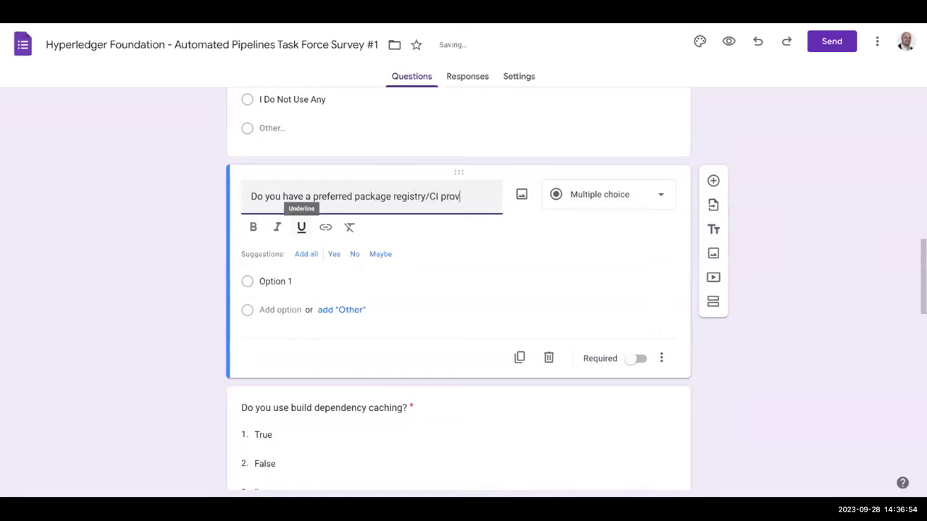
pyautogui.write('ider that you would l')
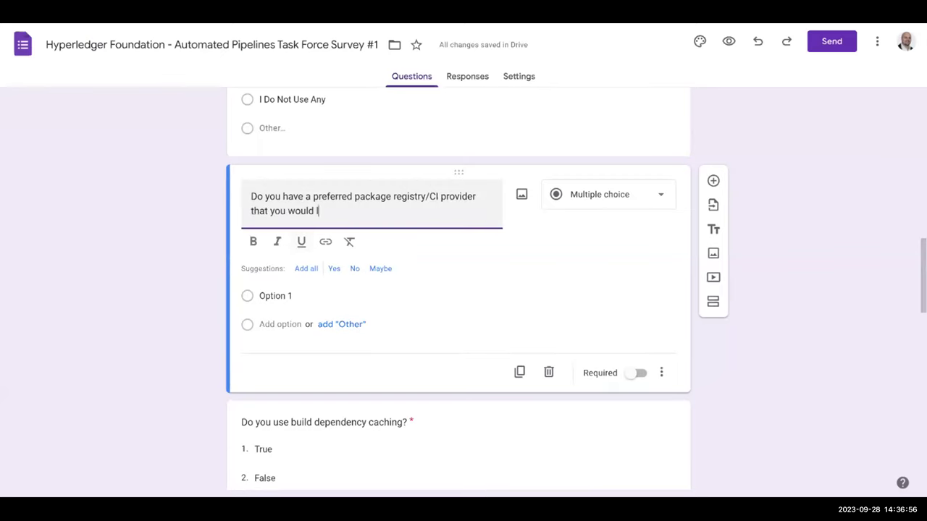
pyautogui.write('ike to move to in the future?')
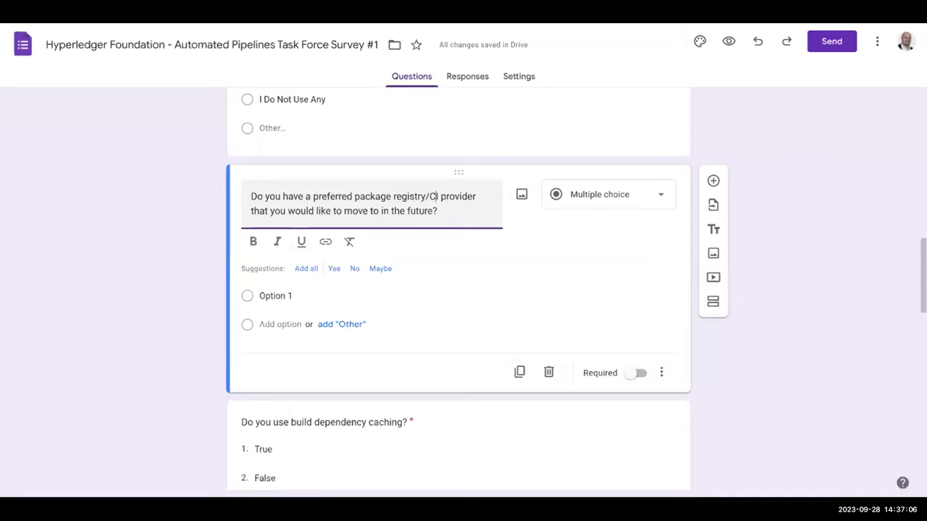
# - Remove "/CI provider" from the new question so it asks only about a preferred package registry
pyautogui.moveTo(426, 196); pyautogui.dragTo(477, 196)
pyautogui.press('BackSpace')
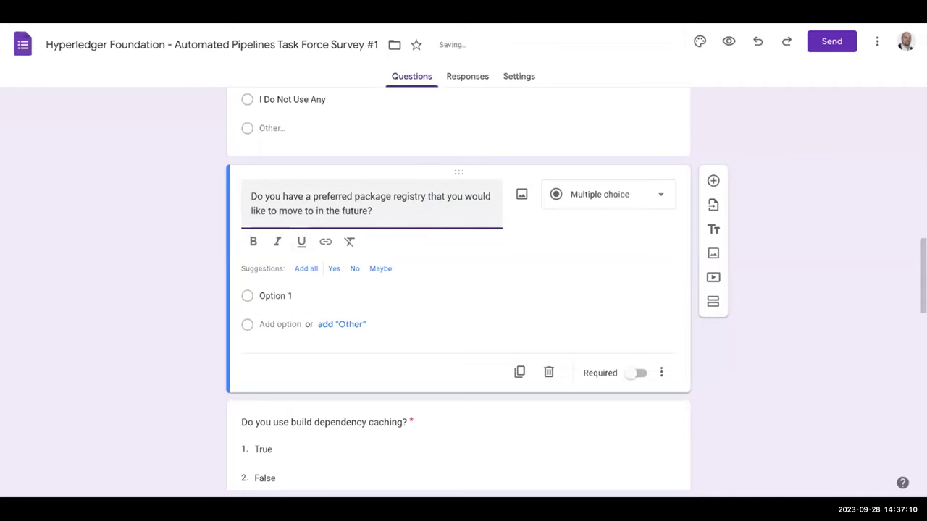
pyautogui.moveTo(372, 210); pyautogui.dragTo(250, 196)
pyautogui.click(250, 197)
# - Enter "GHCR", "DockerHub", "npm" and "Artifactory" as answer options for the preferred package registry question
pyautogui.click(276, 295)
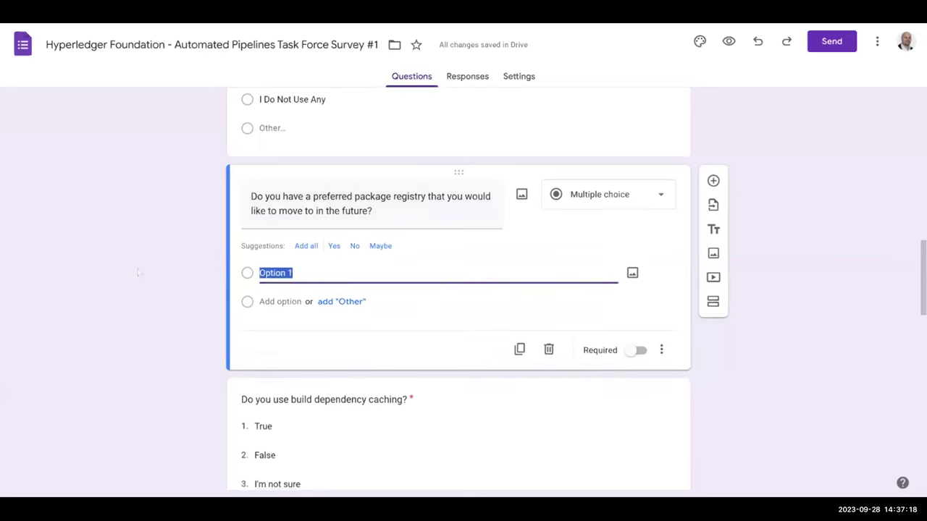
pyautogui.scroll(2, 141, 269)
pyautogui.scroll(1, 141, 269)
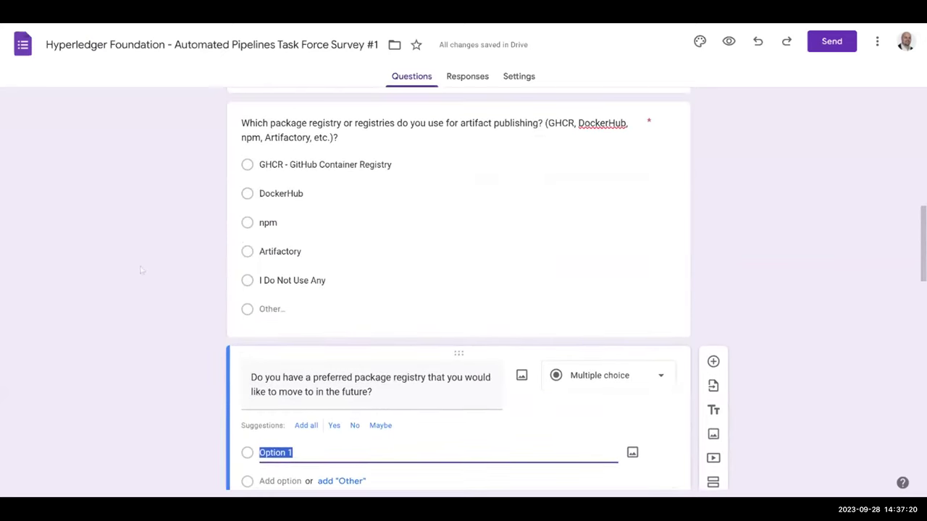
pyautogui.write('GHCR')
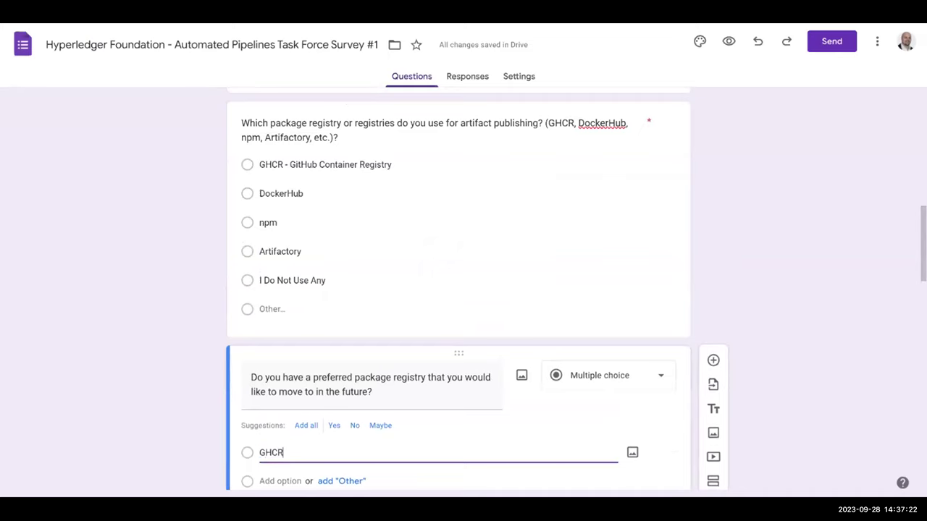
pyautogui.scroll(-1, 194, 393)
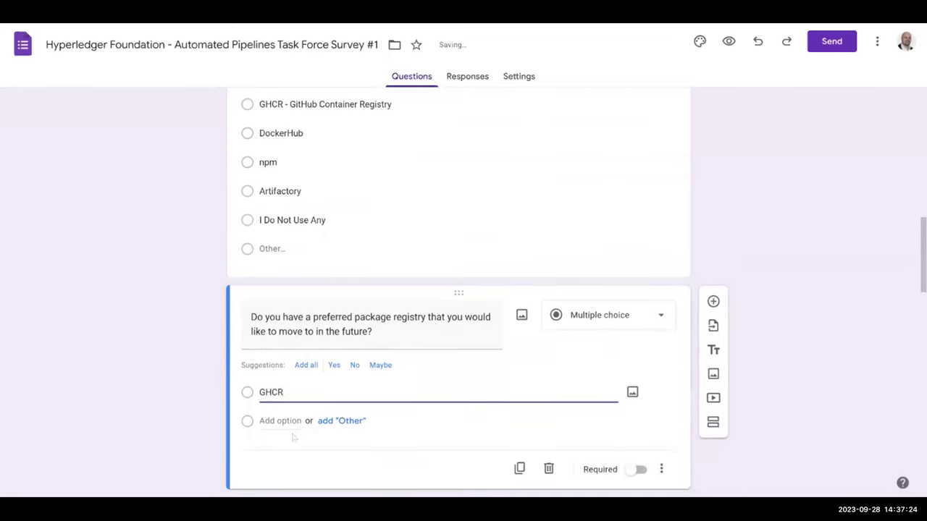
pyautogui.press('Return')
pyautogui.write('DockerHub')
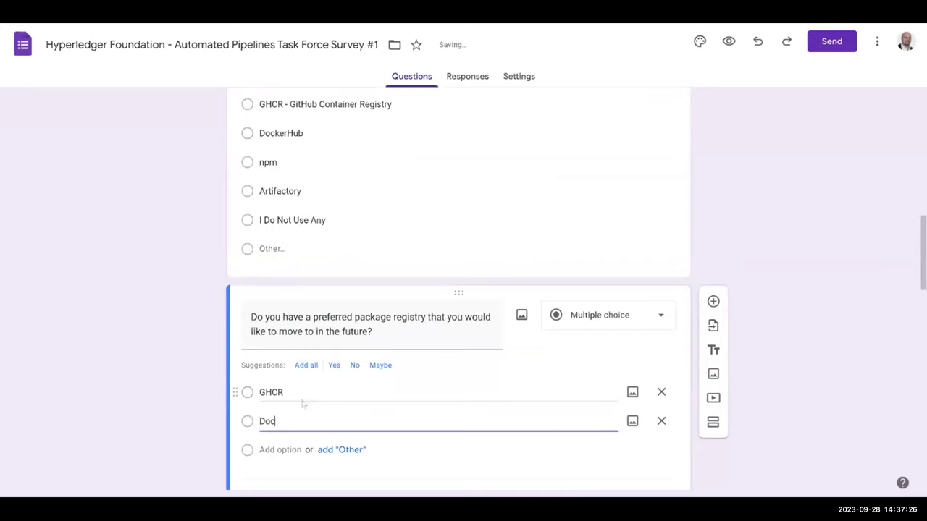
pyautogui.press('Return')
pyautogui.write('npm')
pyautogui.press('Return')
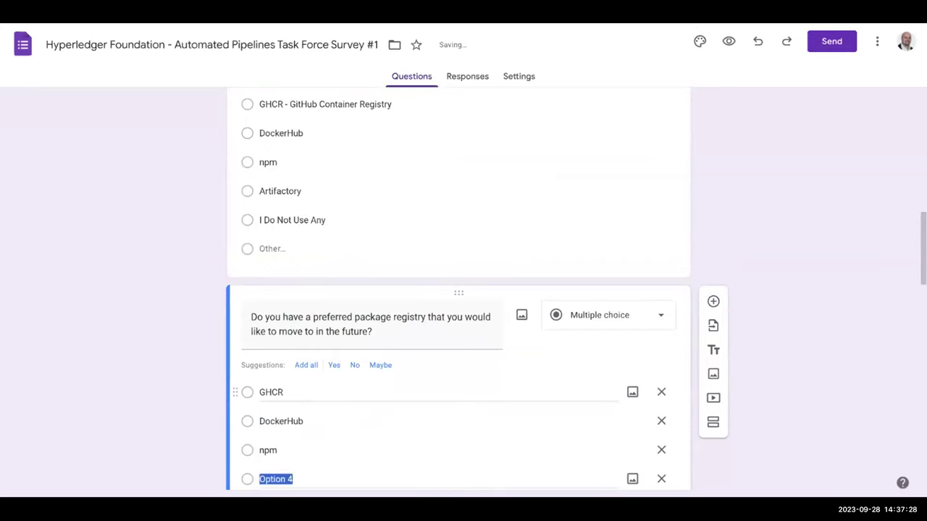
pyautogui.write('Artifactory')
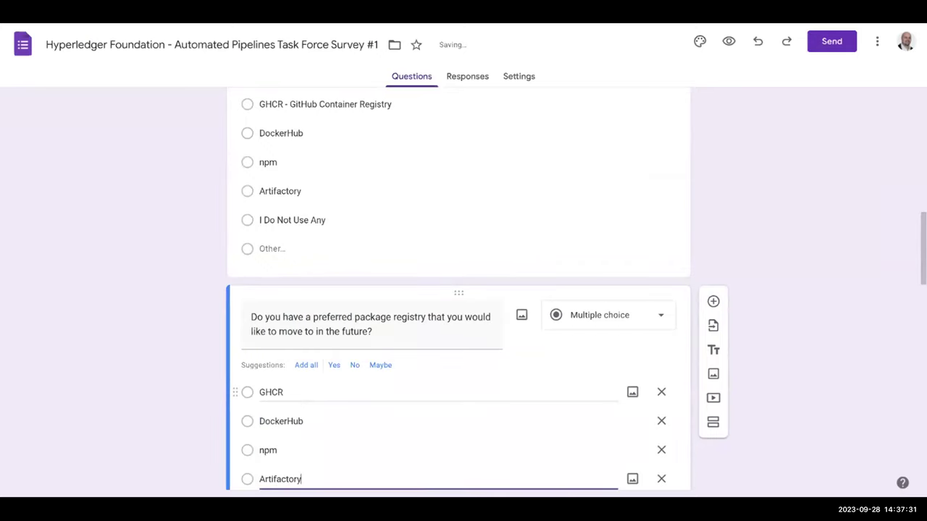
# - Add a fifth option reading "I Do Not Want to use Any" to the preferred package registry question
pyautogui.press('Return')
pyautogui.scroll(3, 265, 229)
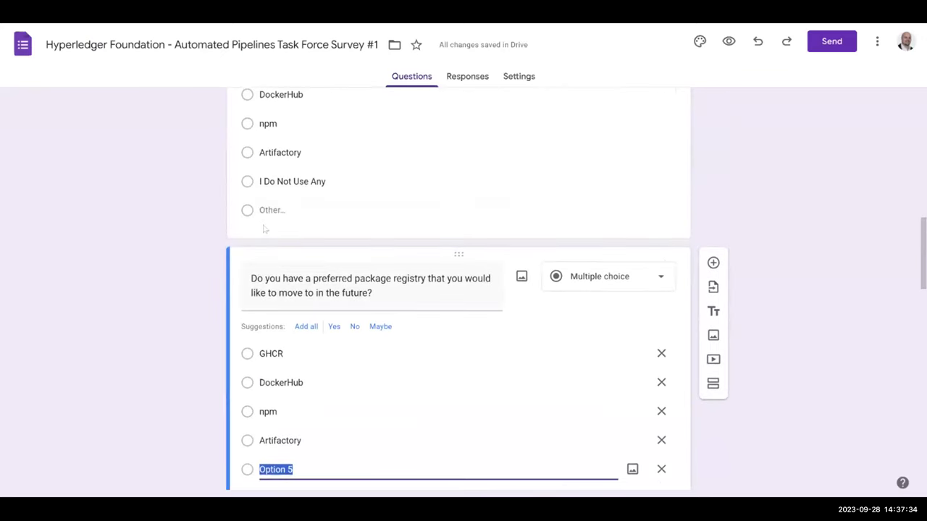
pyautogui.scroll(-1, 265, 229)
pyautogui.write('I Do Not A')
pyautogui.write('ny')
pyautogui.press('BackSpace')
pyautogui.press('BackSpace')
pyautogui.press('BackSpace')
pyautogui.write('Want to use Any')
pyautogui.click(187, 388)
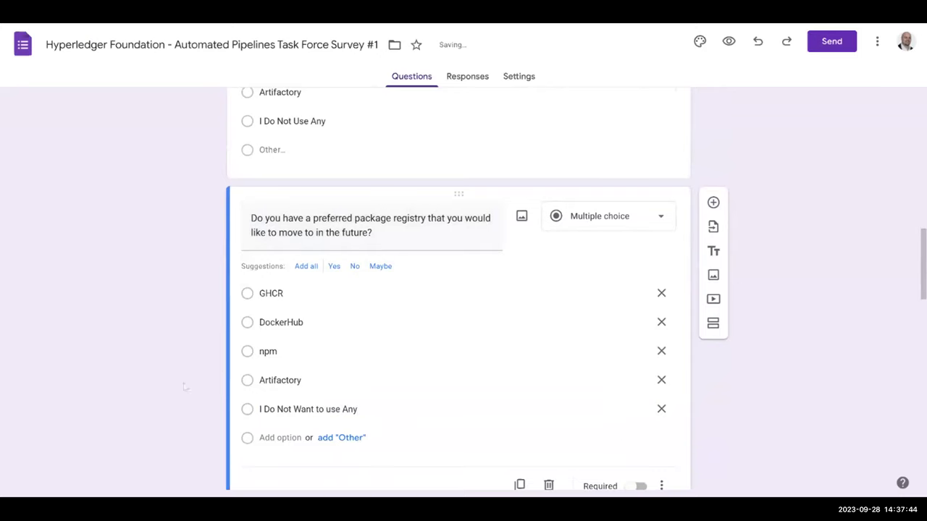
# - Add an "Other" option to the preferred package registry question and make the question required
pyautogui.scroll(-1, 337, 380)
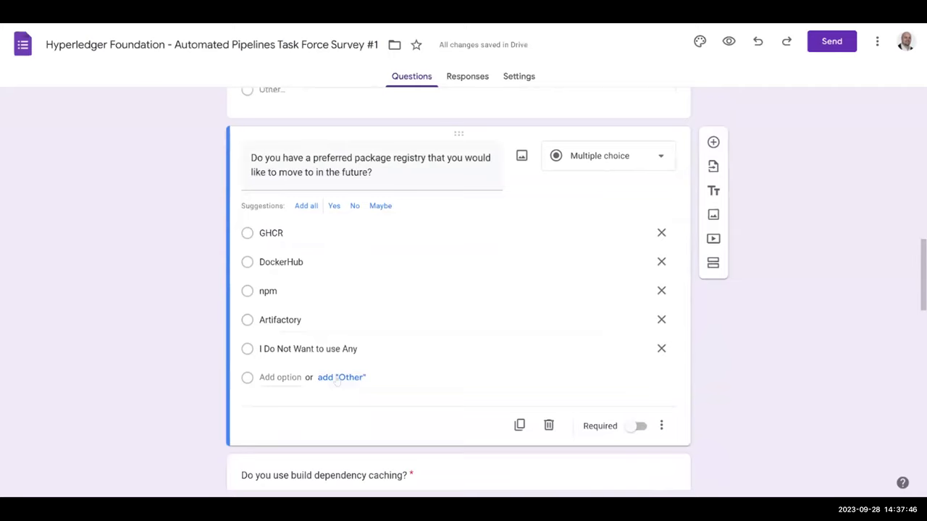
pyautogui.click(339, 377)
pyautogui.click(636, 457)
# - Replace the "I Do Not Want to use Any" option of the preferred package registry question with "I'm happy with the current one"
pyautogui.scroll(8, 259, 297)
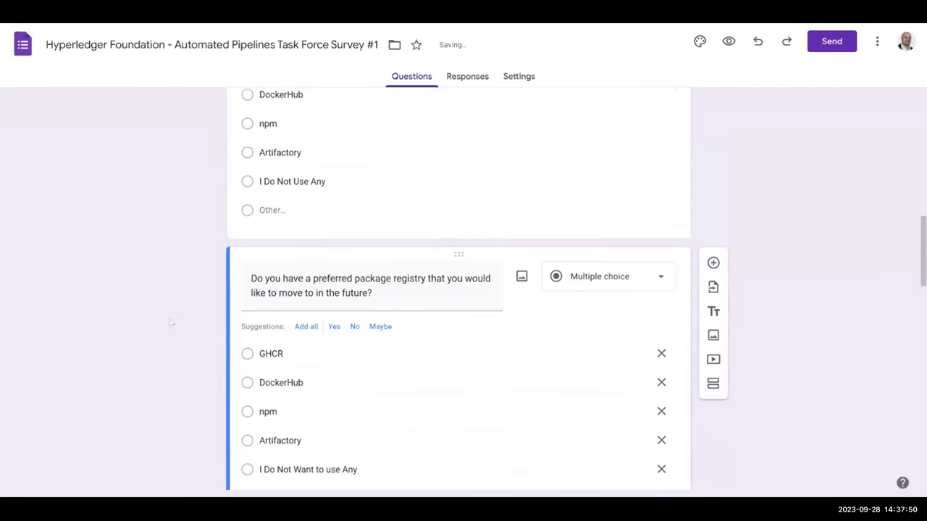
pyautogui.scroll(-7, 258, 297)
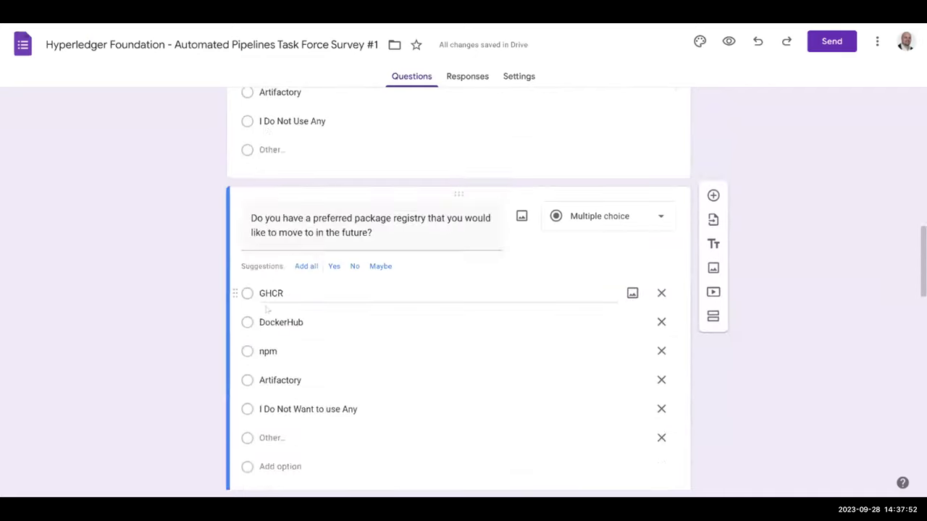
pyautogui.scroll(2, 386, 305)
pyautogui.click(386, 304)
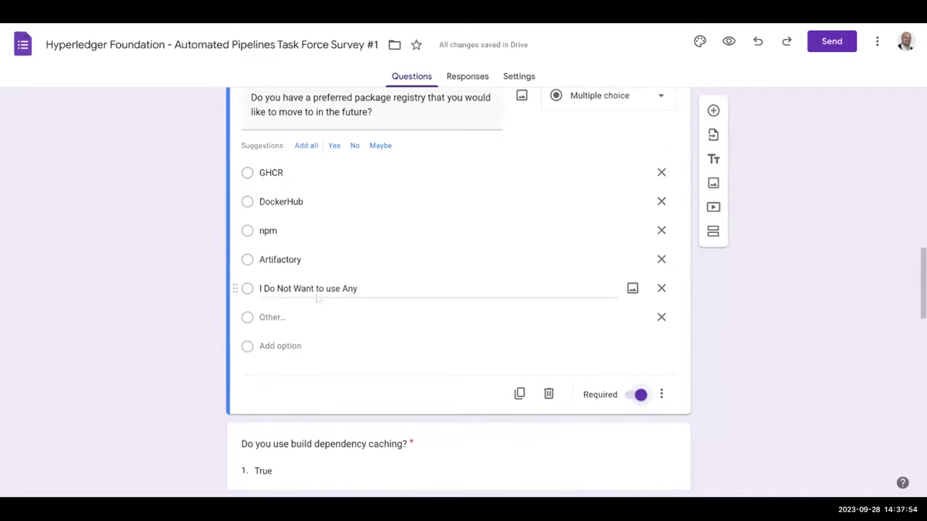
pyautogui.write("I'm Ha")
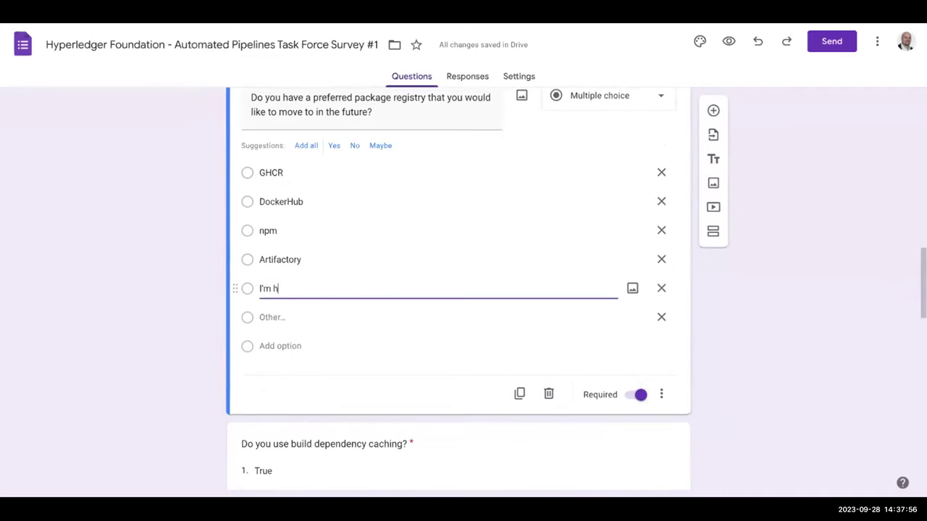
pyautogui.write('with')
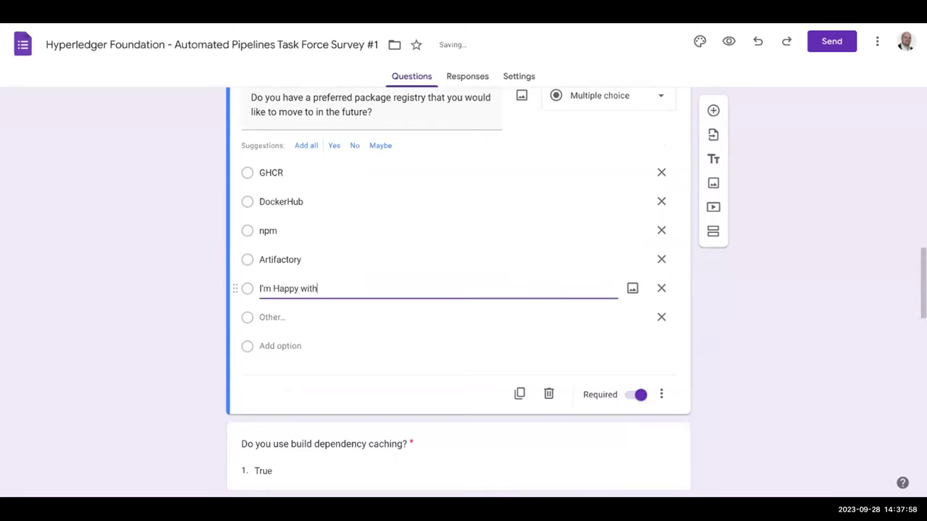
pyautogui.write(' the current one')
pyautogui.click(274, 288)
pyautogui.press('BackSpace')
pyautogui.write('h')
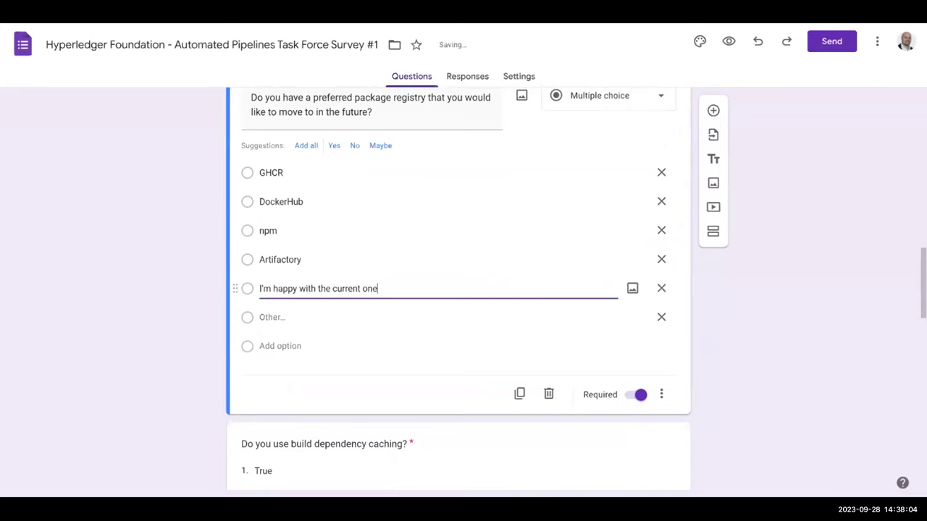
pyautogui.click(91, 356)
pyautogui.scroll(3, 513, 341)
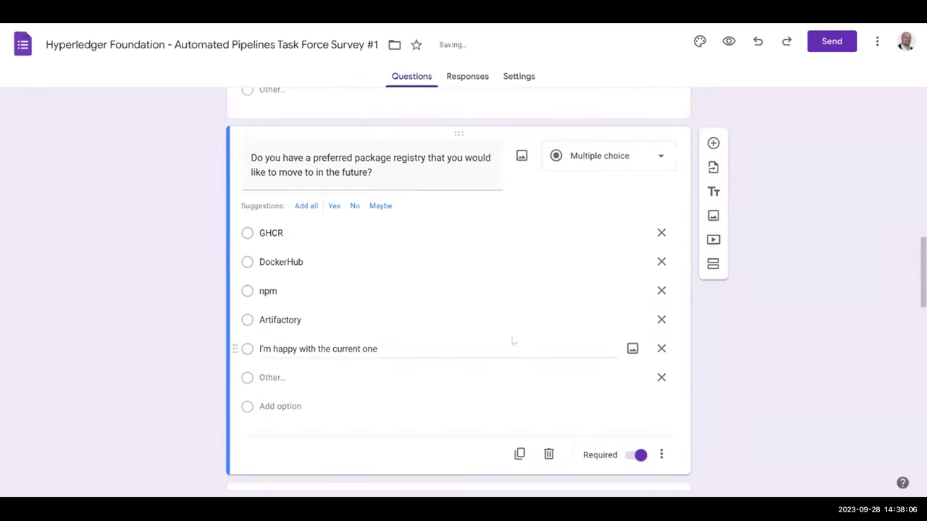
# - Duplicate the preferred package registry question and reword the copy to ask about a preferred "CI provider" instead
pyautogui.tripleClick(369, 226)
pyautogui.click(464, 304)
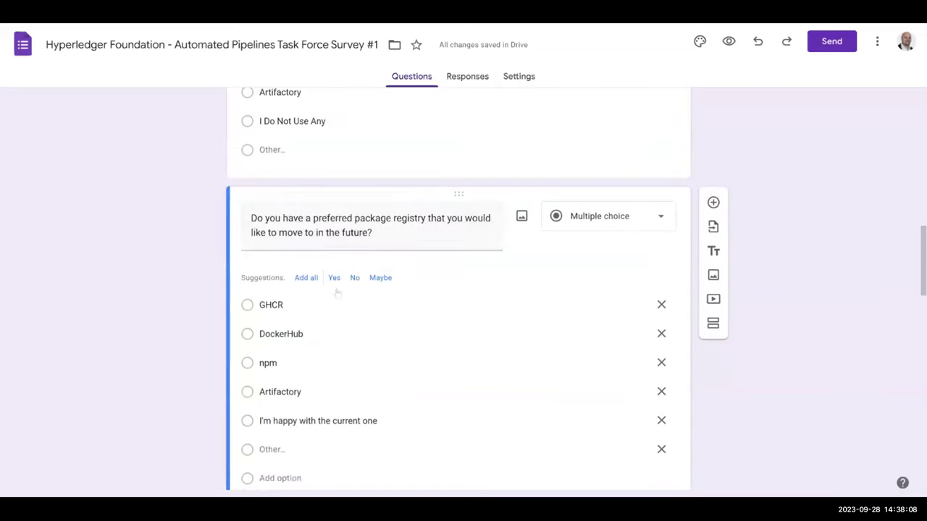
pyautogui.scroll(-4, 554, 283)
pyautogui.click(520, 273)
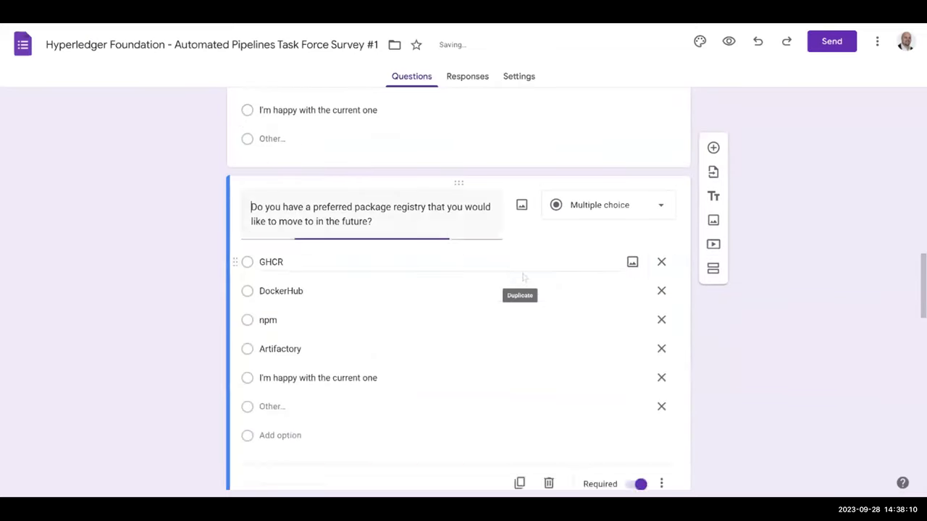
pyautogui.doubleClick(410, 207)
pyautogui.hotkey('ctrl', 'shift', 'Left')
pyautogui.press('BackSpace')
pyautogui.write('CI provider')
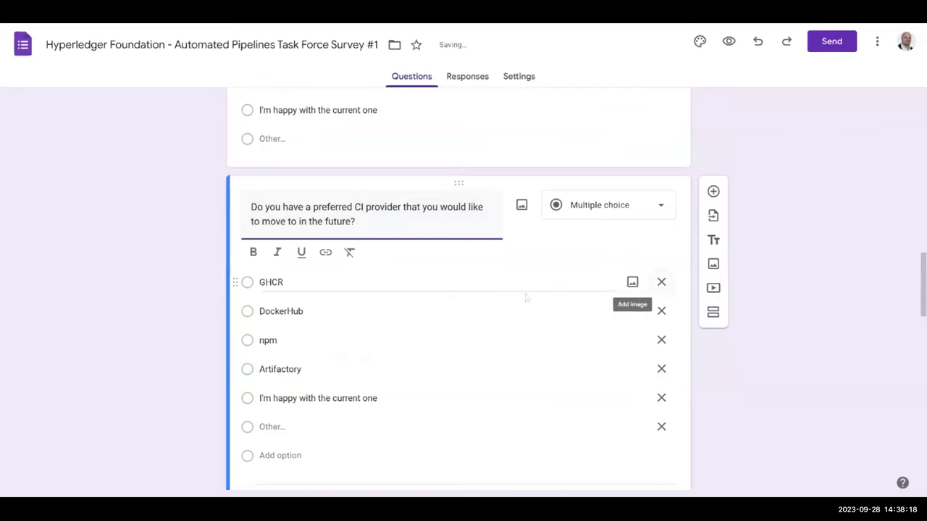
# - Change the "GHCR" option of the preferred CI provider question to "GitHub Actions"
pyautogui.click(308, 282)
pyautogui.click(308, 269)
pyautogui.press('BackSpace')
pyautogui.press('BackSpace')
pyautogui.press('BackSpace')
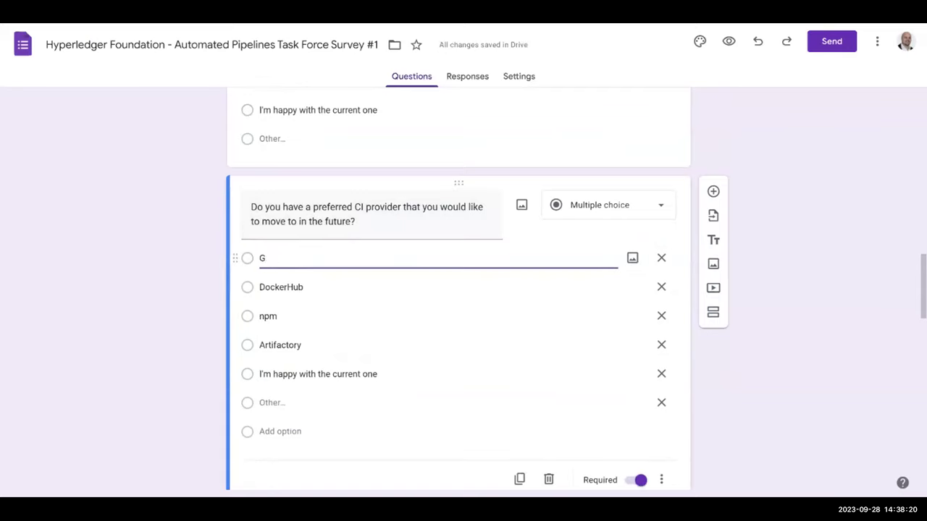
pyautogui.write('itHub Actions')
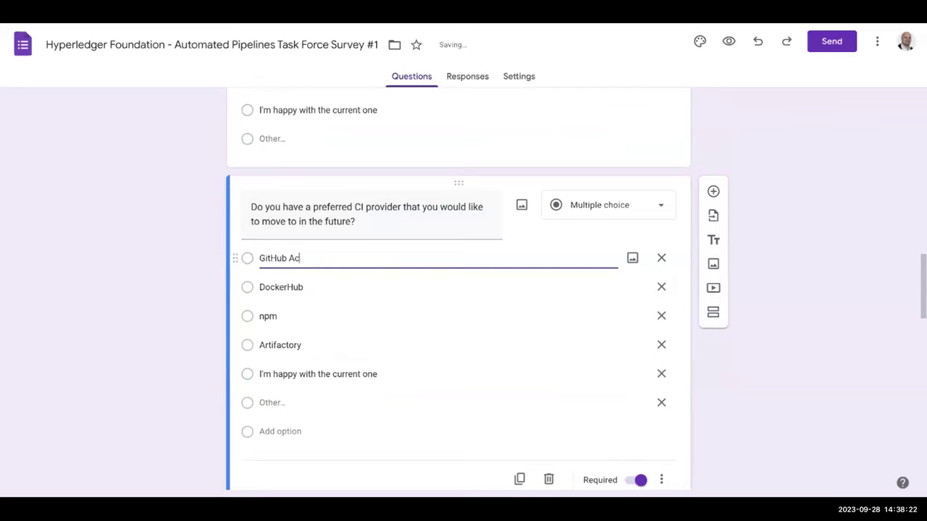
# - Replace the "DockerHub" and "npm" options of the preferred CI provider question with "CircleCI" and "TravisCI"
pyautogui.click(281, 287)
pyautogui.press('BackSpace')
pyautogui.write('CI')
pyautogui.write('rcleCI')
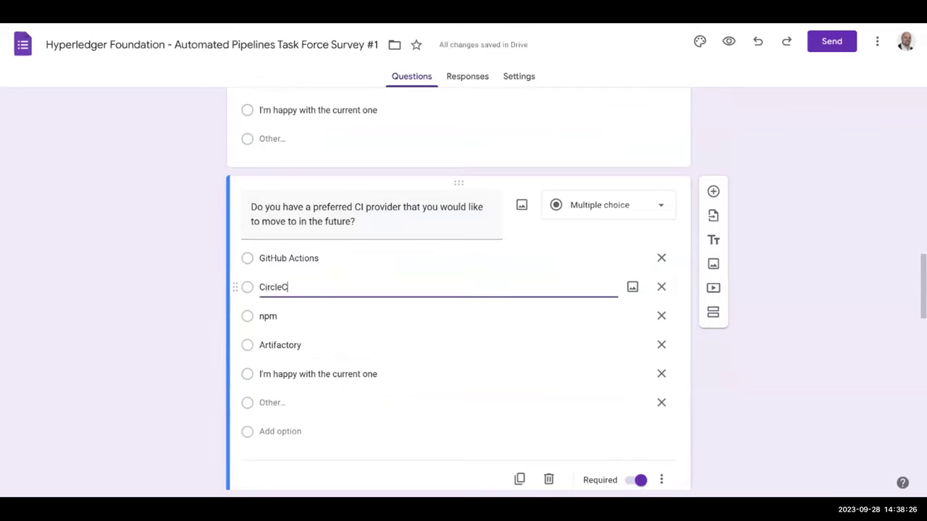
pyautogui.click(293, 315)
pyautogui.write('Travic')
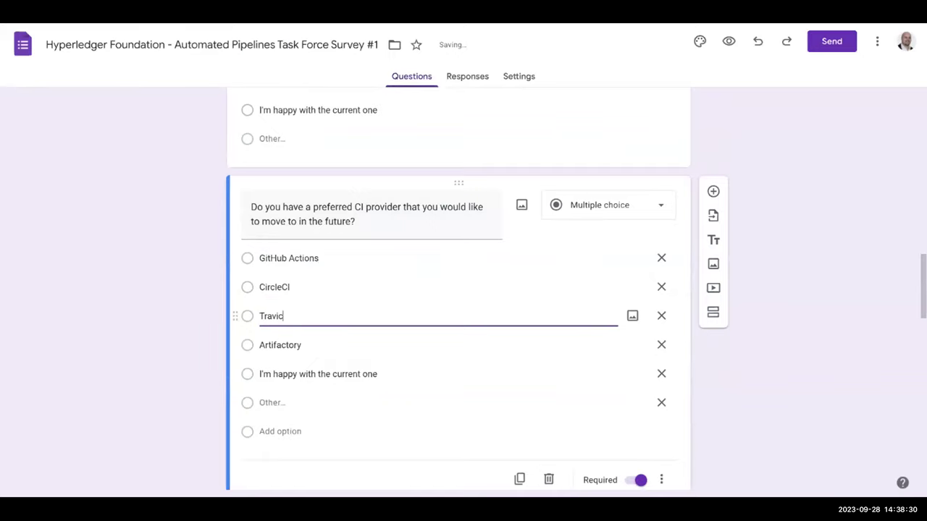
pyautogui.press('BackSpace')
pyautogui.write('sCI')
# - Replace the "Artifactory" option with "AWS" and insert "GCP" and "Azure" below it, leaving no extra placeholder option
pyautogui.click(303, 346)
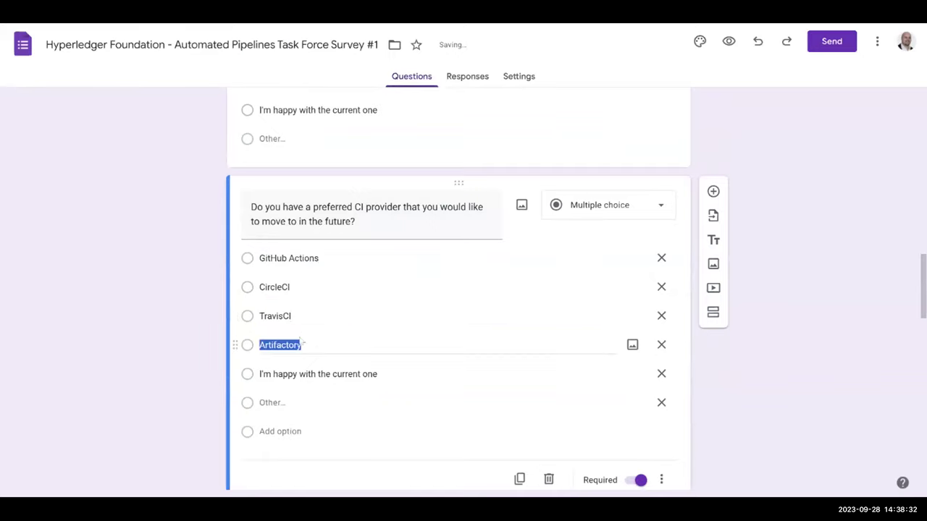
pyautogui.write('AWS')
pyautogui.press('Return')
pyautogui.write('GCE')
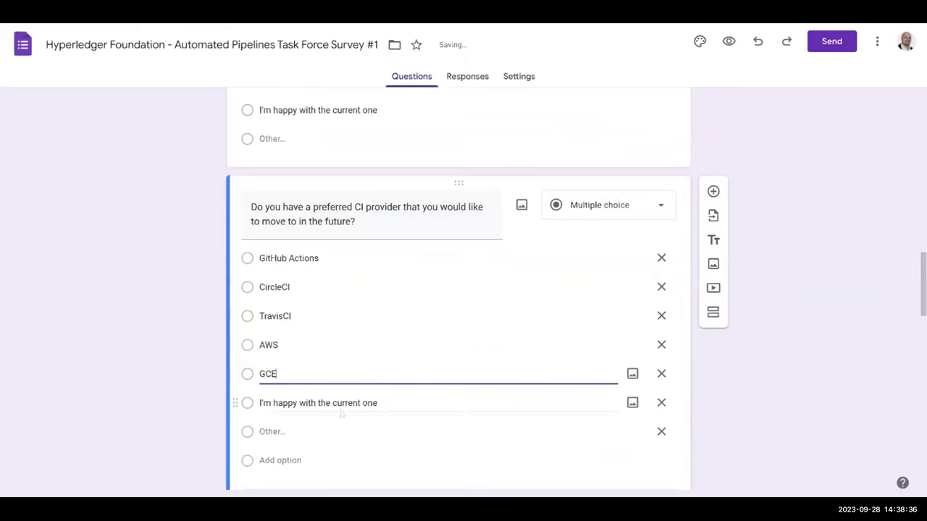
pyautogui.press('BackSpace')
pyautogui.write('P')
pyautogui.press('Return')
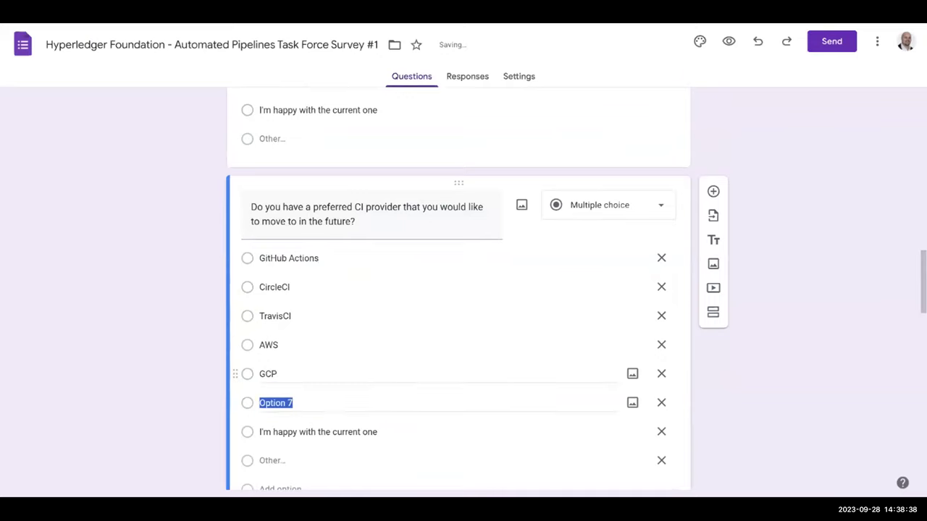
pyautogui.write('Azure')
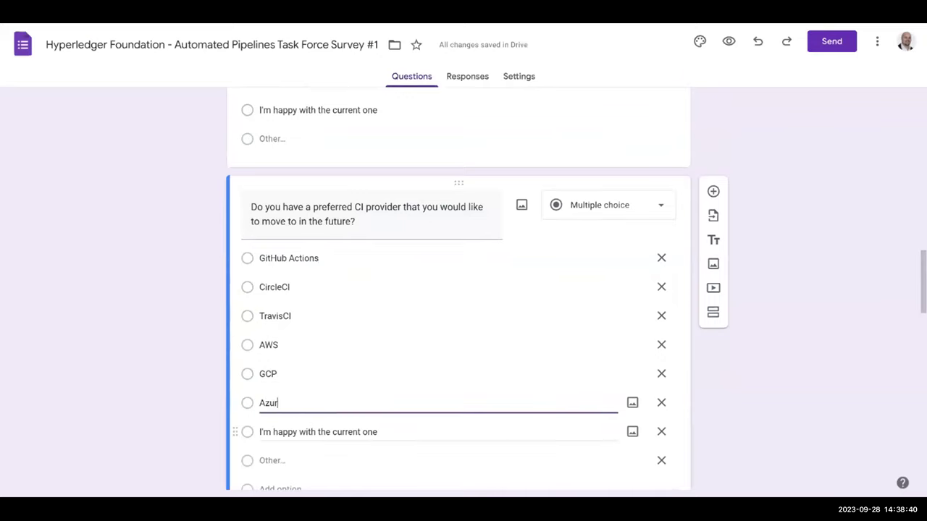
pyautogui.press('Return')
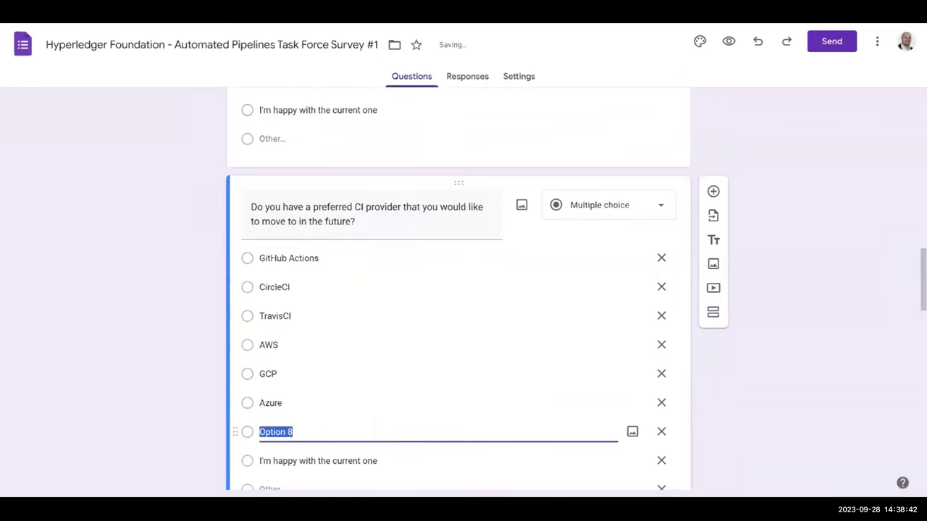
pyautogui.click(661, 431)
pyautogui.scroll(-2, 269, 360)
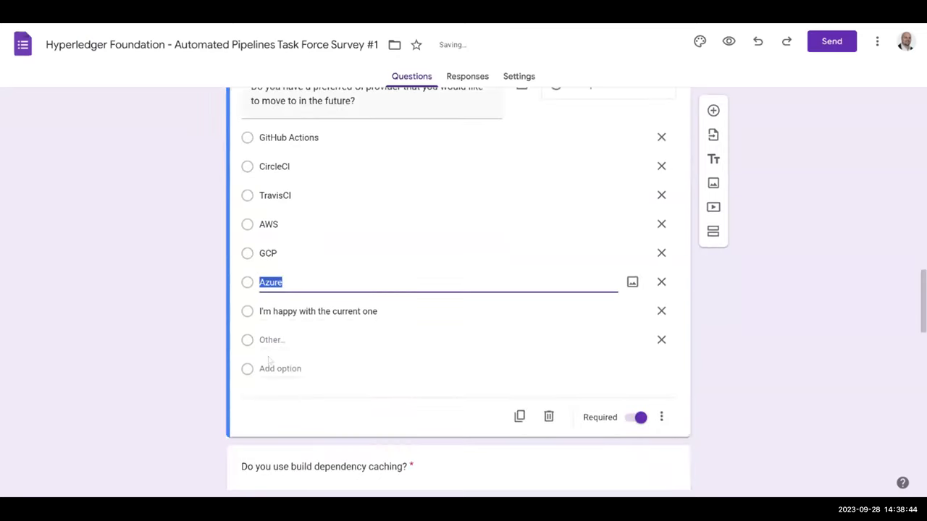
# - Move the preferred CI provider question up the form so it sits directly above the CI provider pain point question
pyautogui.scroll(5, 409, 343)
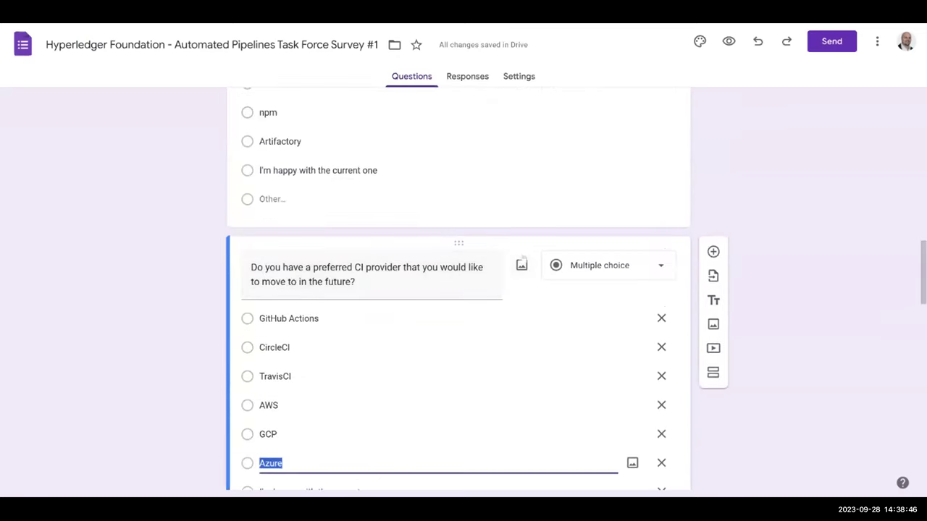
pyautogui.scroll(-1, 472, 314)
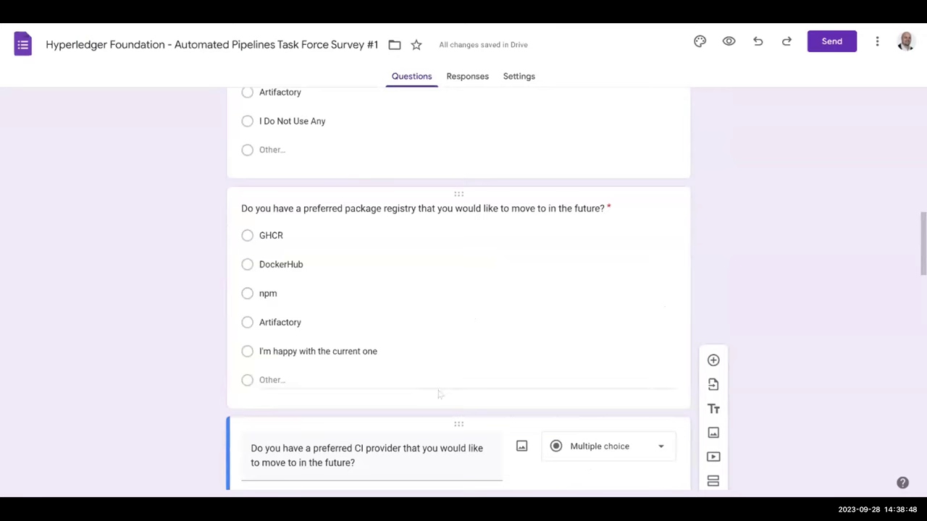
pyautogui.moveTo(460, 424); pyautogui.dragTo(451, 220)
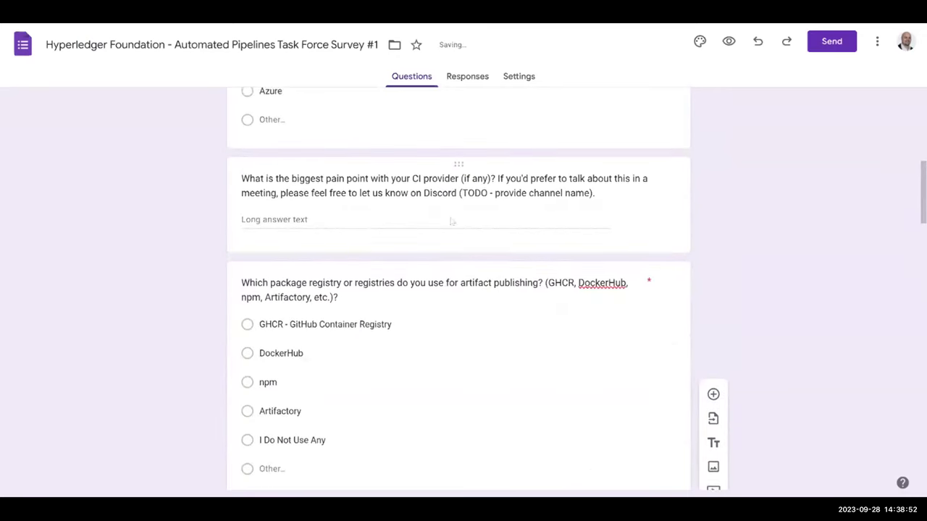
pyautogui.scroll(-3, 407, 243)
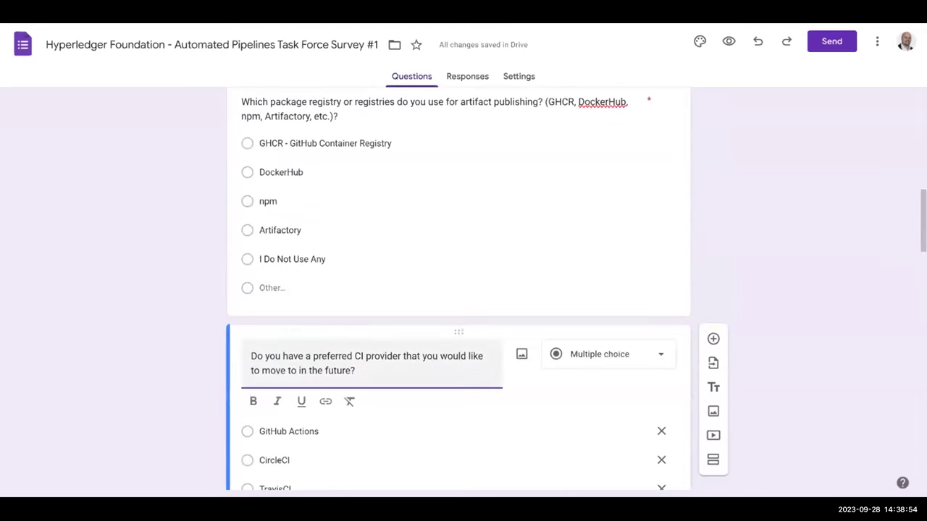
pyautogui.moveTo(463, 330); pyautogui.dragTo(468, 276)
pyautogui.scroll(2, 369, 230)
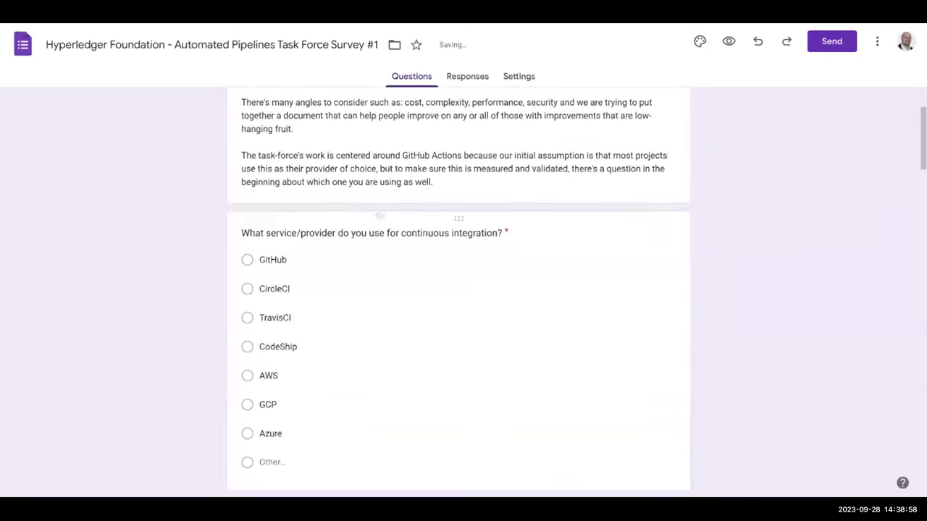
pyautogui.scroll(-5, 345, 289)
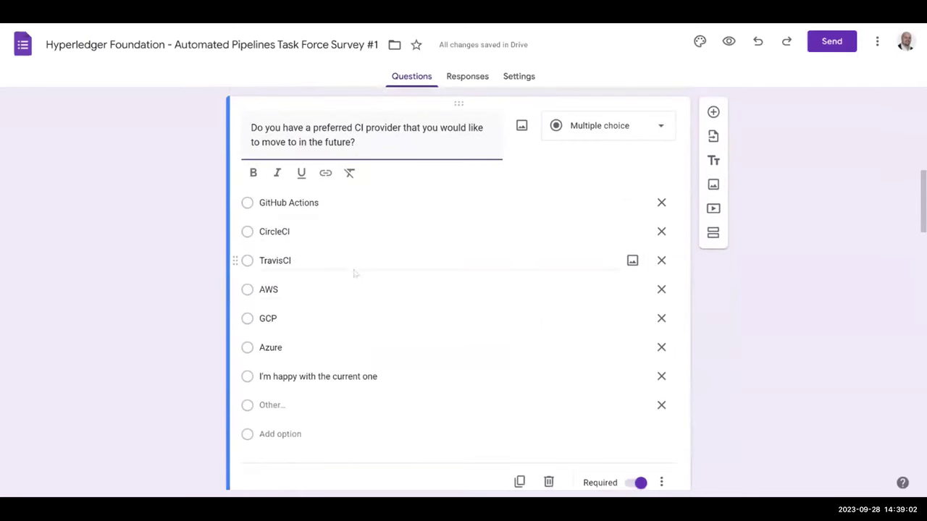
pyautogui.scroll(-1, 370, 289)
pyautogui.scroll(-1, 369, 290)
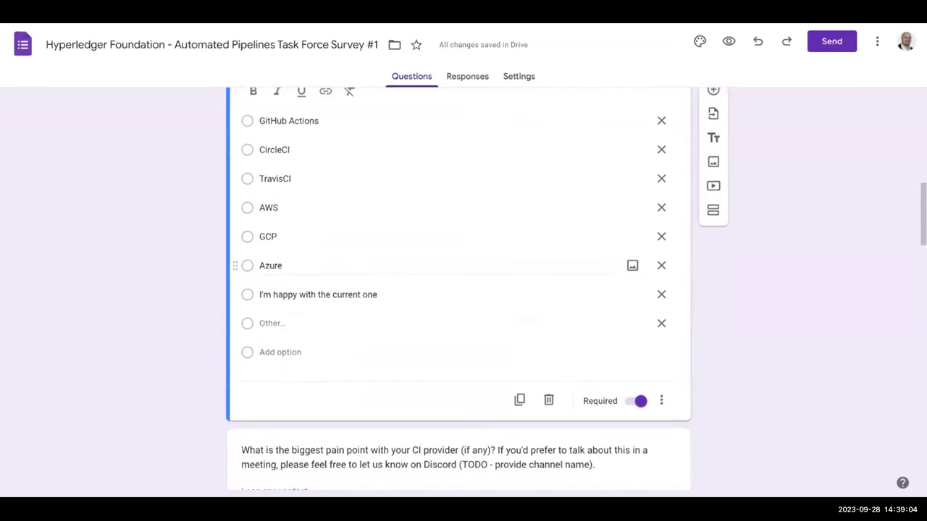
pyautogui.scroll(-1, 569, 333)
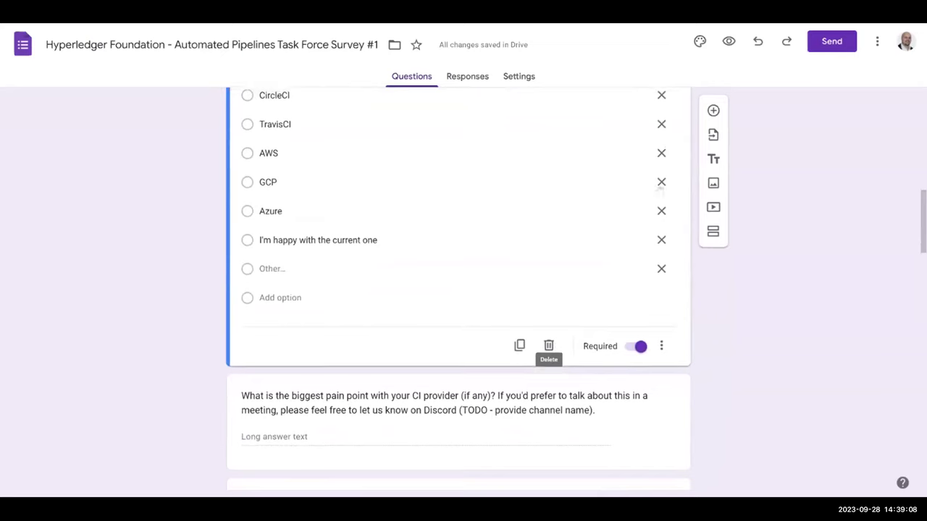
pyautogui.scroll(1, 568, 331)
pyautogui.scroll(-1, 730, 26)
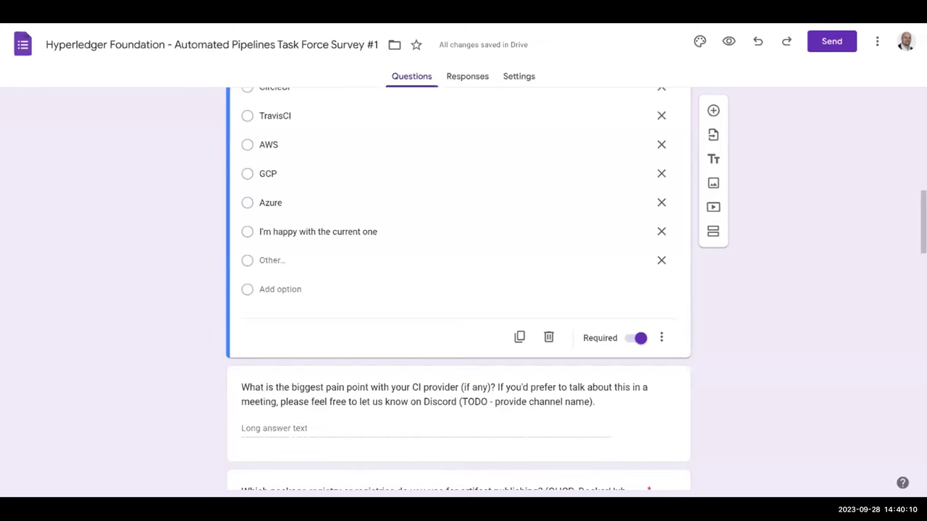
pyautogui.scroll(1, 384, 269)
# - Add a new question below the preferred CI provider question reading "What Build & Dependency Management Tool(s) Do You Use?"
pyautogui.scroll(-15, 385, 269)
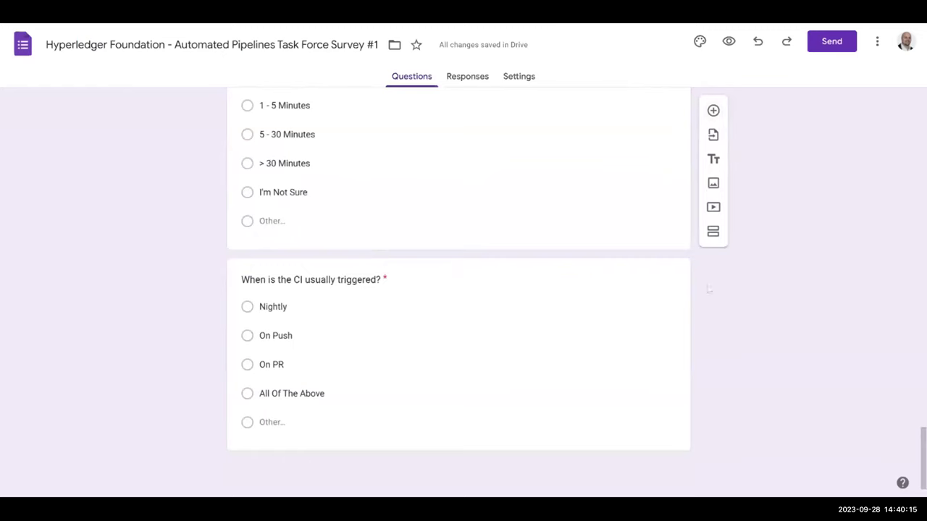
pyautogui.click(713, 110)
pyautogui.write('What Build')
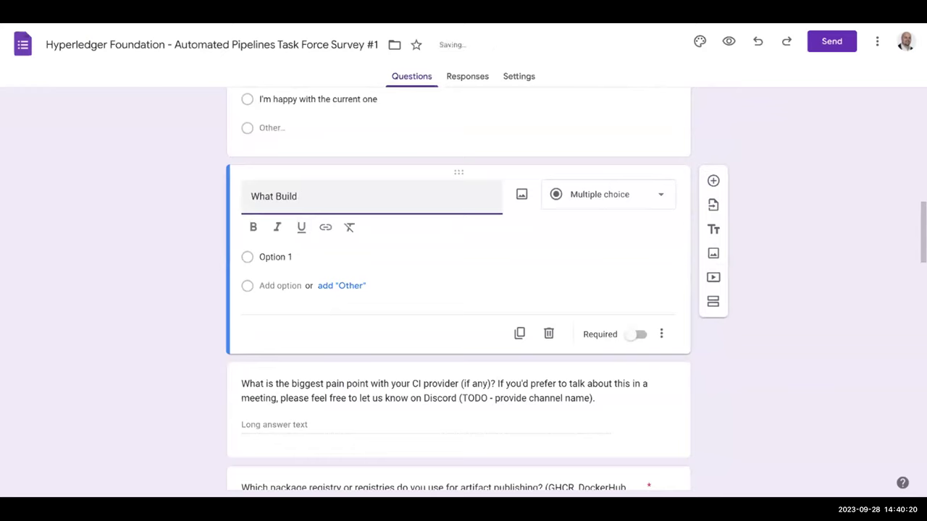
pyautogui.write(' & Dependency Management To')
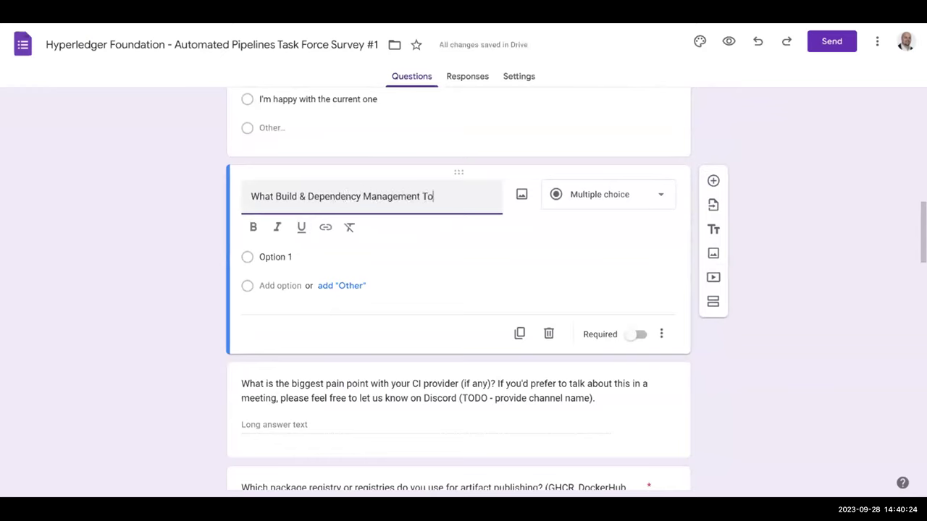
pyautogui.write('ol(s) Do You Use?')
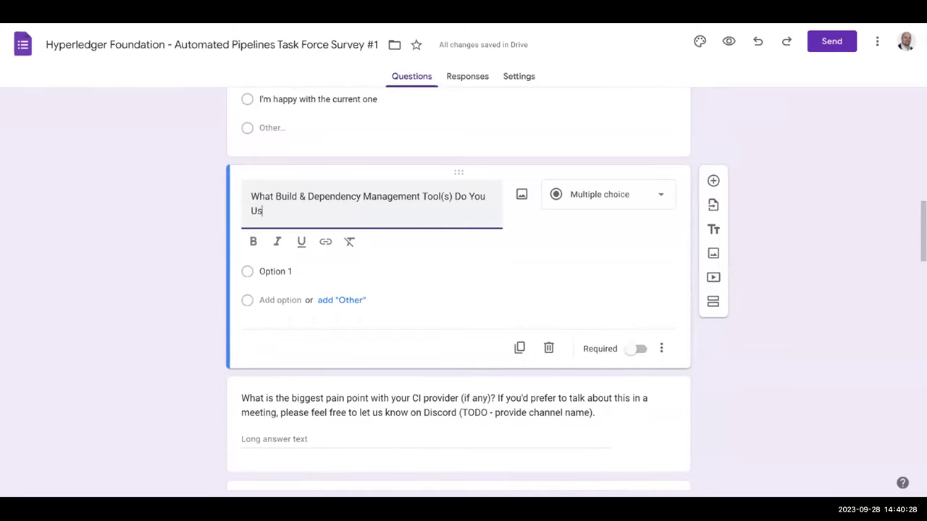
# - Enter "Ant", "Maven" and "Gradle" as the first answer options of the build and dependency management tools question
pyautogui.click(309, 268)
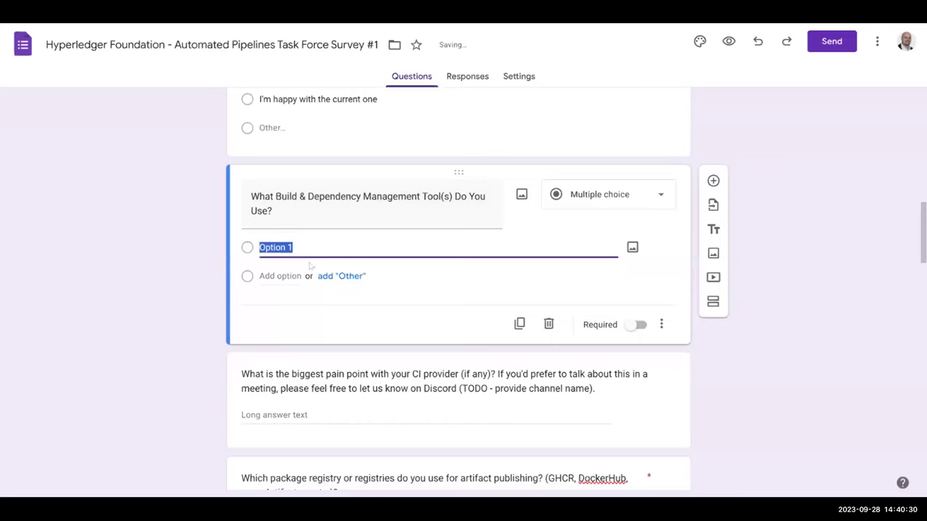
pyautogui.write('Ant')
pyautogui.press('Return')
pyautogui.write('Maven')
pyautogui.press('Return')
pyautogui.write('Gradle')
pyautogui.press('Return')
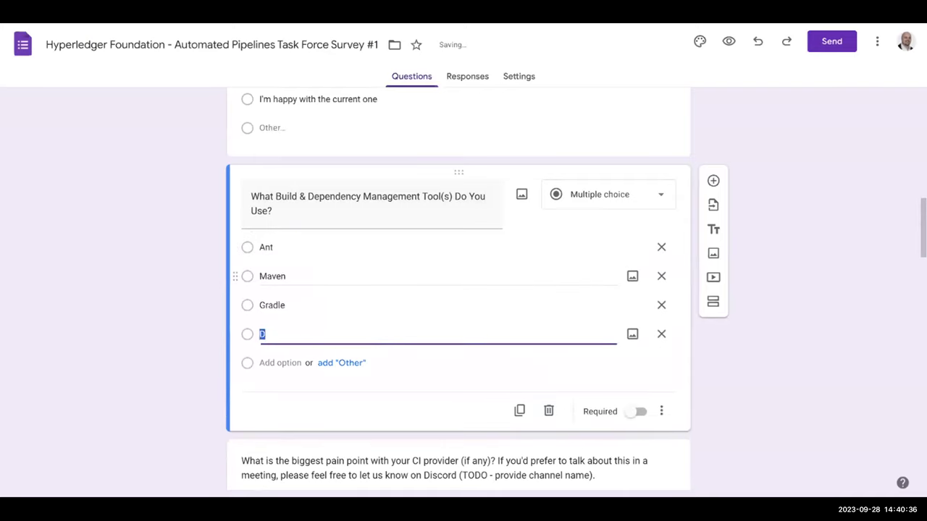
# - Add "npm", "Yarn" and "Cargo" as further options below "Gradle" in the build tools question
pyautogui.write('npm')
pyautogui.press('Return')
pyautogui.write('y')
pyautogui.press('BackSpace')
pyautogui.write('Yarn')
pyautogui.press('Return')
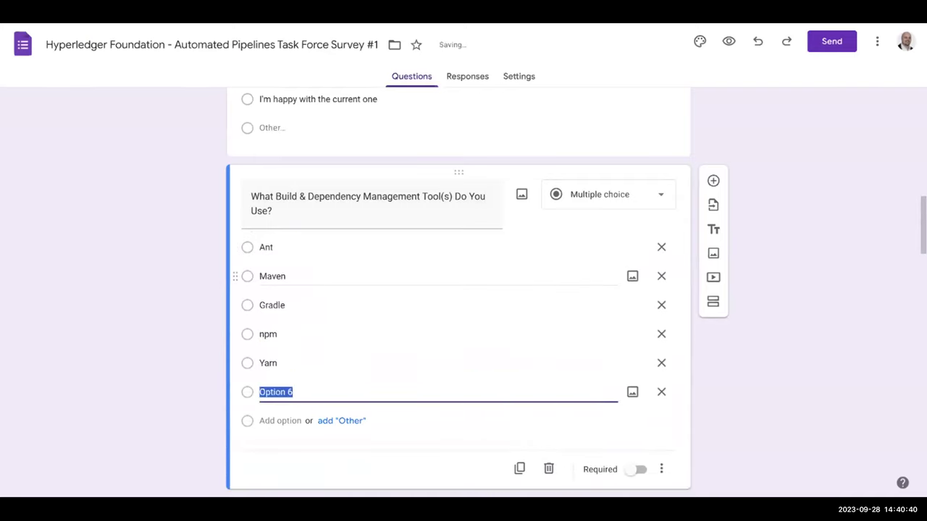
pyautogui.write('Cargo')
pyautogui.press('Return')
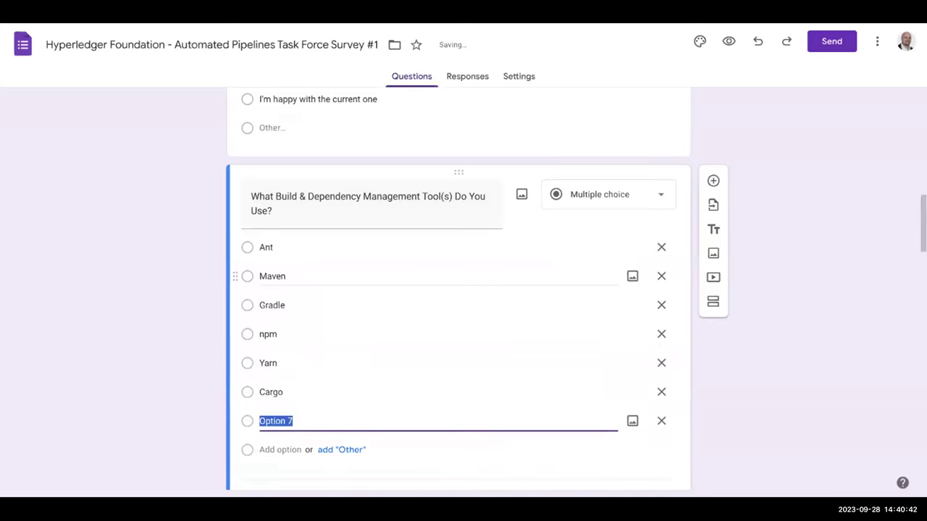
# - Add a "Make/CMake" option below "Cargo" in the build tools question
pyautogui.write('Makefile')
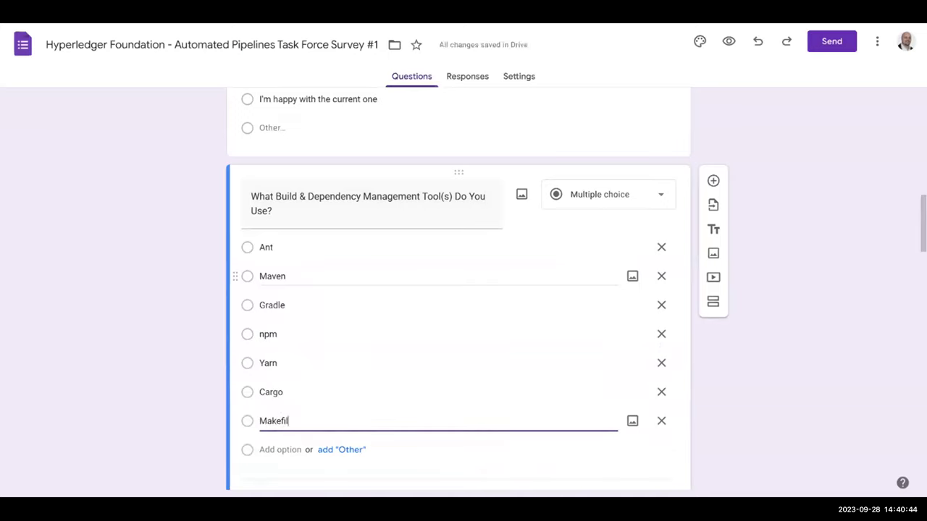
pyautogui.press('BackSpace')
pyautogui.press('BackSpace')
pyautogui.press('BackSpace')
pyautogui.press('BackSpace')
pyautogui.write('/CMake')
pyautogui.press('Return')
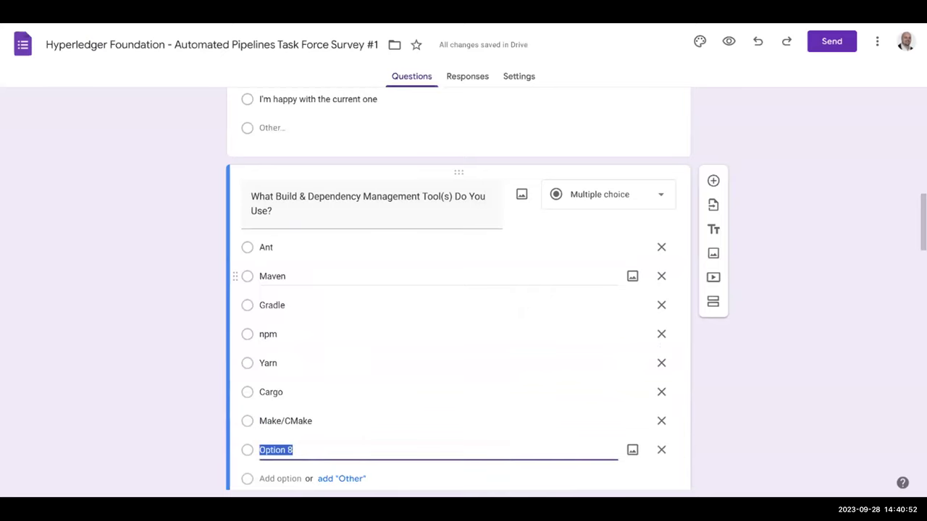
# - Add an "Other" choice to the build tools question and fill the option above it with "I Do Not Use Any"
pyautogui.scroll(-2, 320, 429)
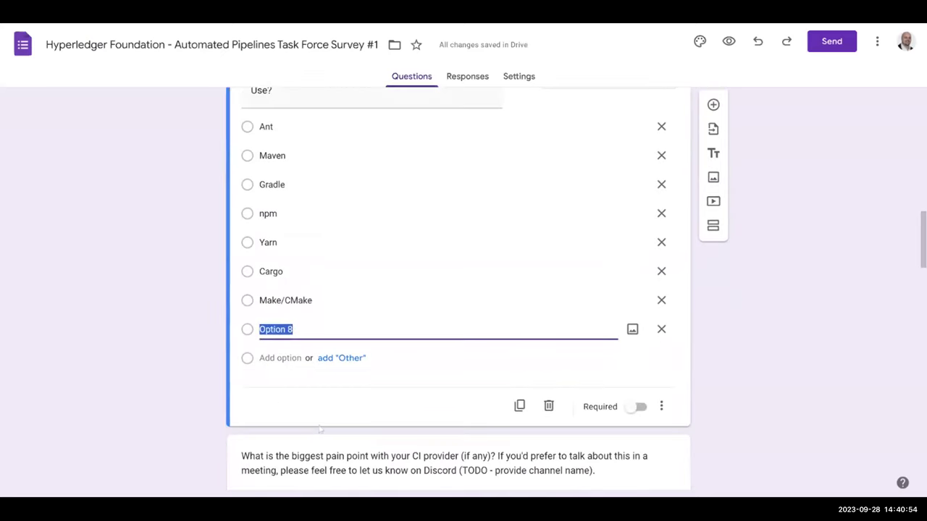
pyautogui.click(341, 359)
pyautogui.click(436, 336)
pyautogui.write('I Do Not Use Any')
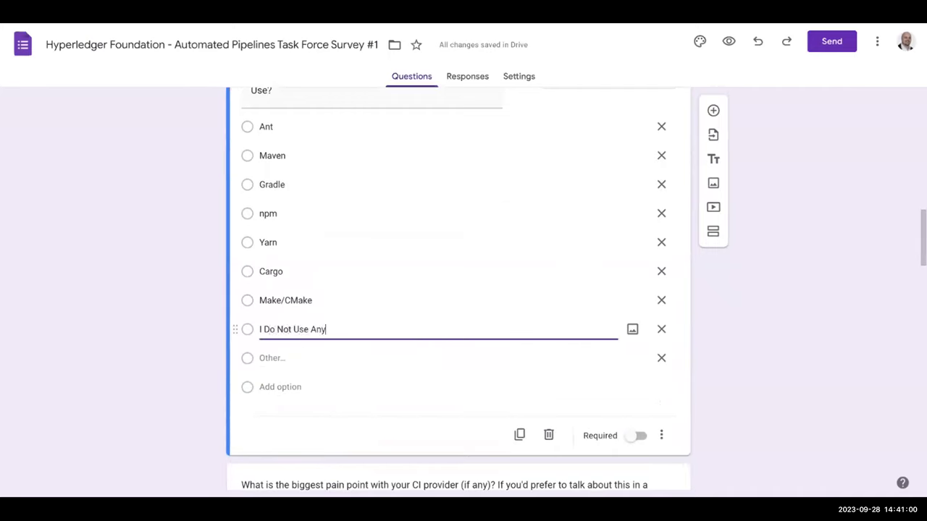
pyautogui.click(293, 357)
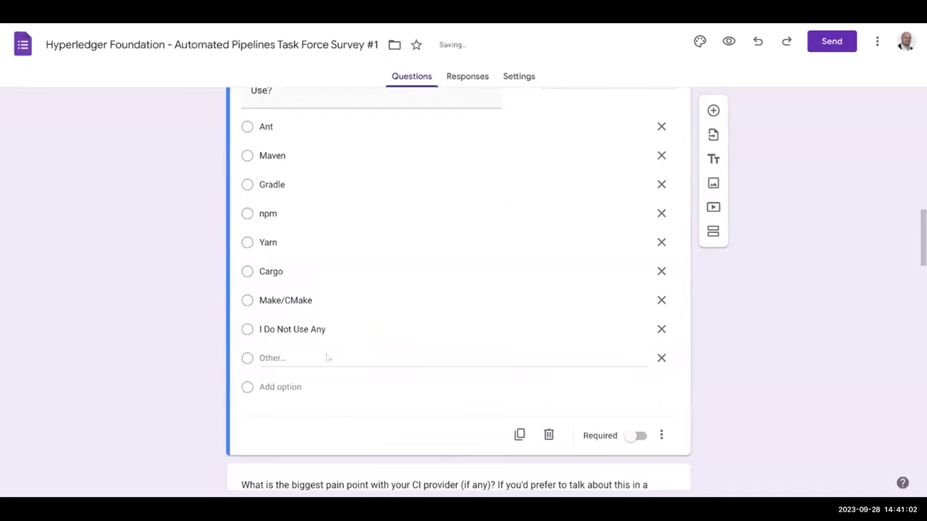
# - Make the build and dependency management tools question required
pyautogui.scroll(1, 203, 331)
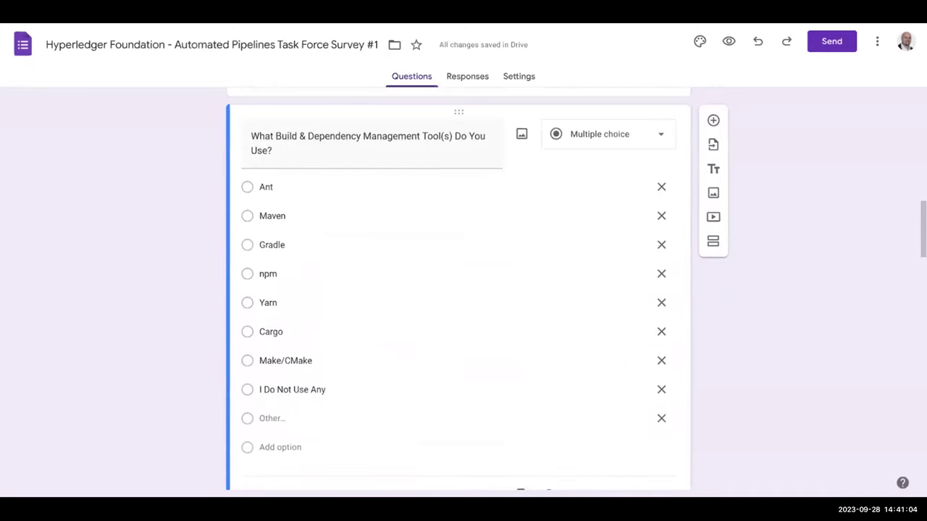
pyautogui.scroll(-1, 202, 326)
pyautogui.scroll(-1, 202, 326)
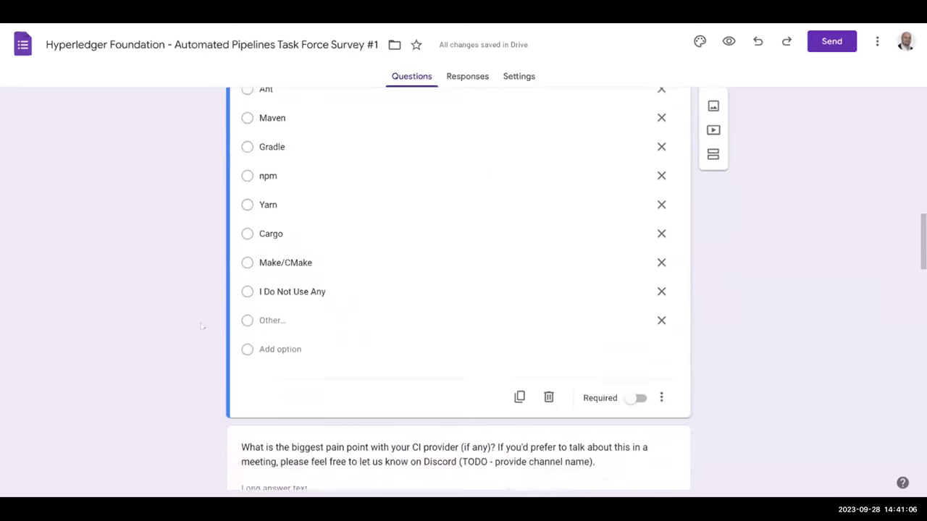
pyautogui.click(638, 375)
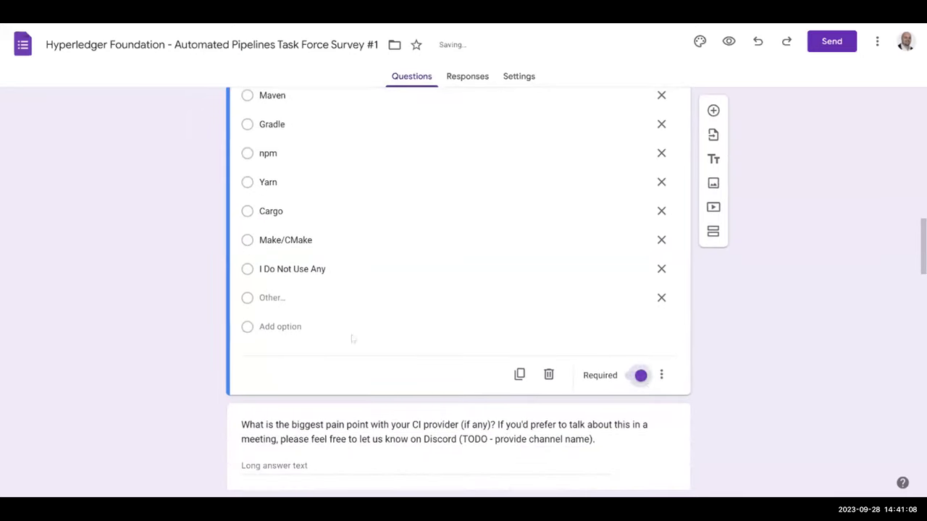
# - Review the survey's questions from the introduction down to check their order and find where another question belongs
pyautogui.scroll(3, 216, 321)
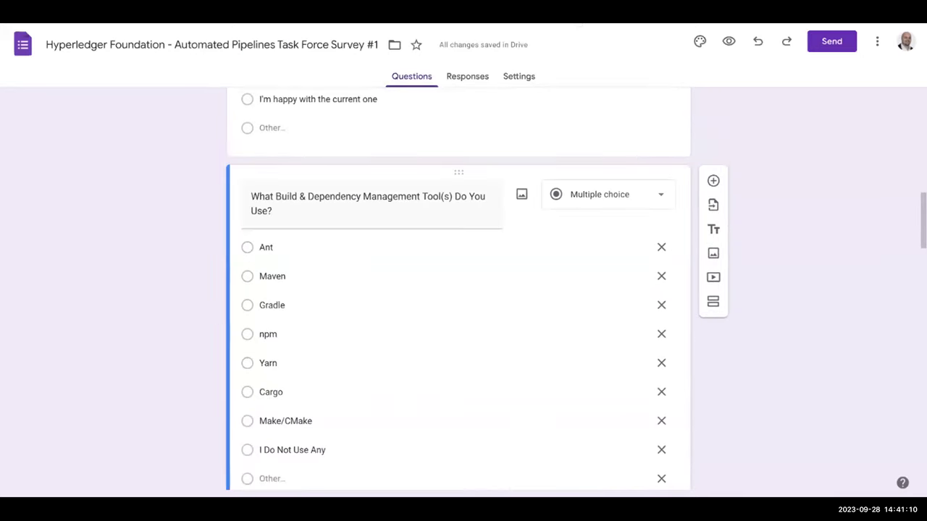
pyautogui.scroll(1, 215, 321)
pyautogui.scroll(2, 478, 290)
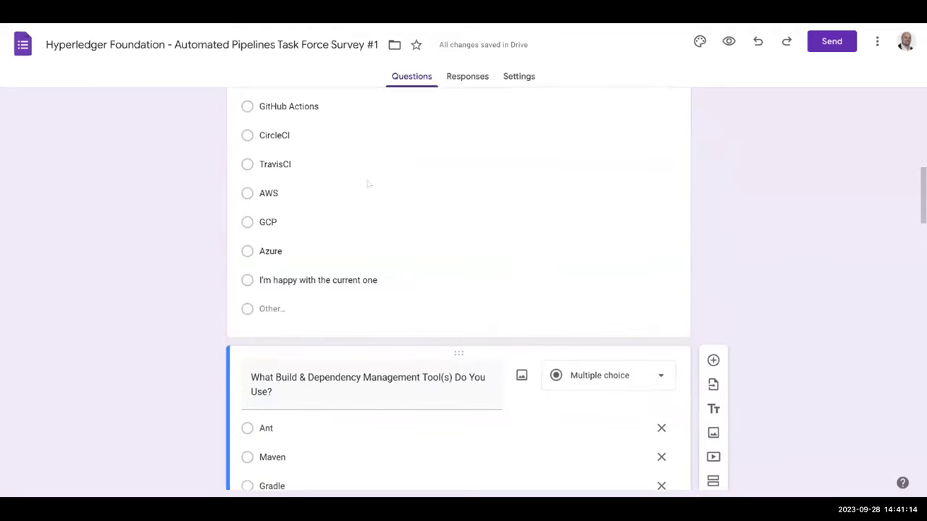
pyautogui.scroll(-3, 208, 254)
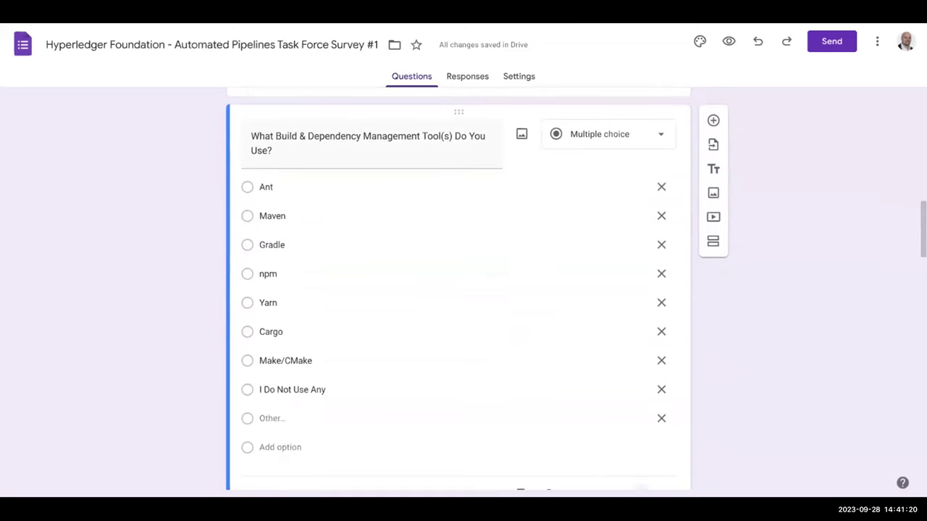
pyautogui.scroll(-10, 217, 266)
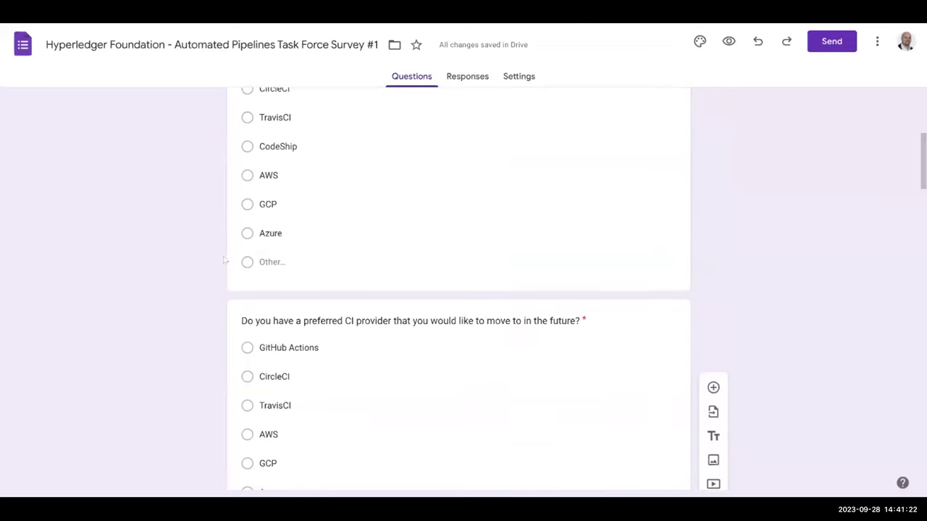
pyautogui.scroll(4, 226, 261)
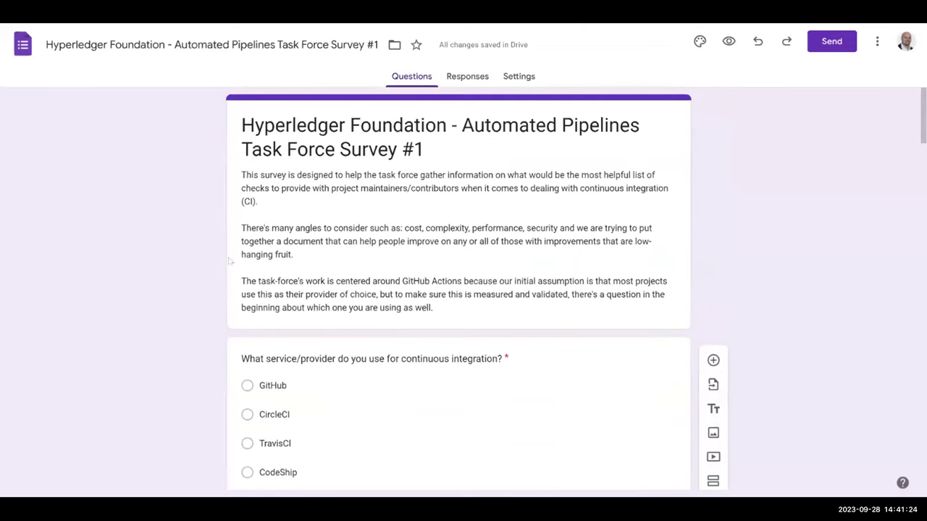
pyautogui.scroll(-2, 229, 260)
pyautogui.scroll(-3, 229, 259)
pyautogui.scroll(6, 229, 259)
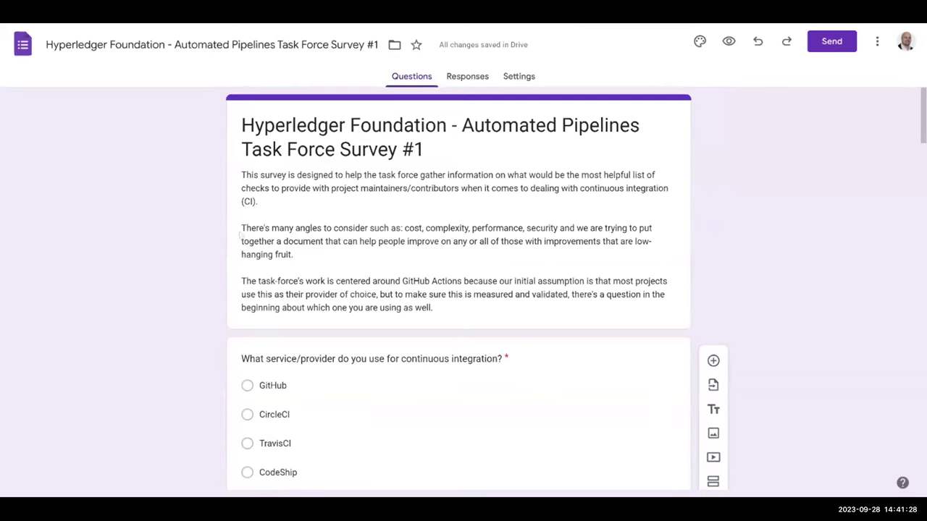
pyautogui.scroll(-6, 241, 236)
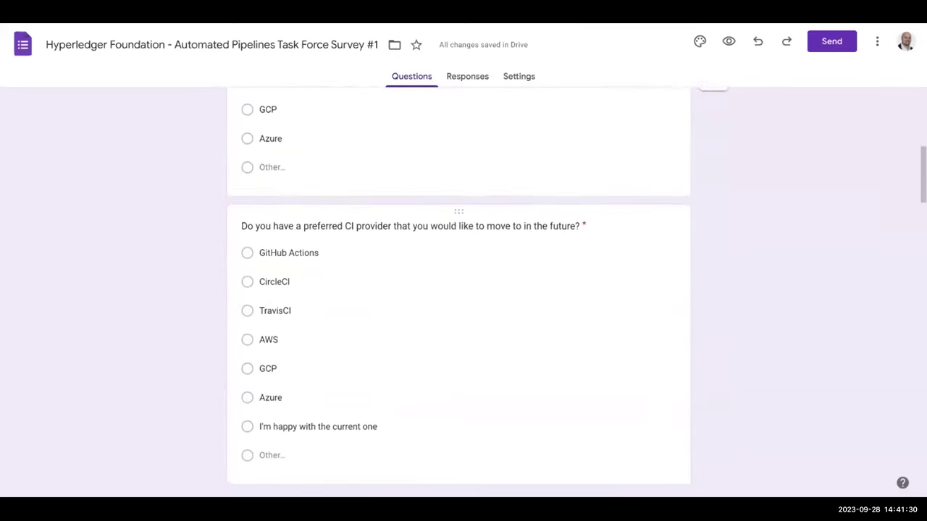
pyautogui.scroll(-15, 459, 290)
pyautogui.scroll(-2, 375, 353)
pyautogui.scroll(20, 375, 353)
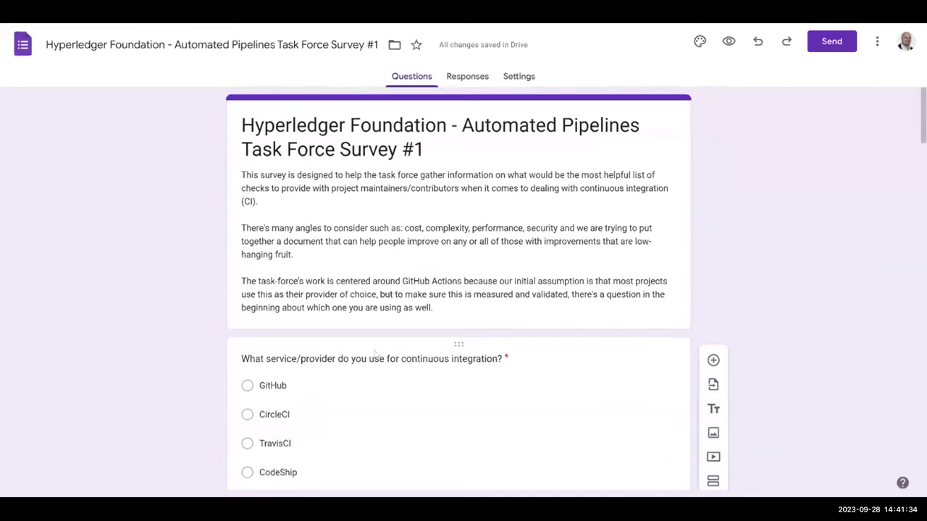
# - Add a blank question and move it directly below the survey introduction, above the continuous integration service/provider question
pyautogui.click(458, 347)
pyautogui.click(713, 360)
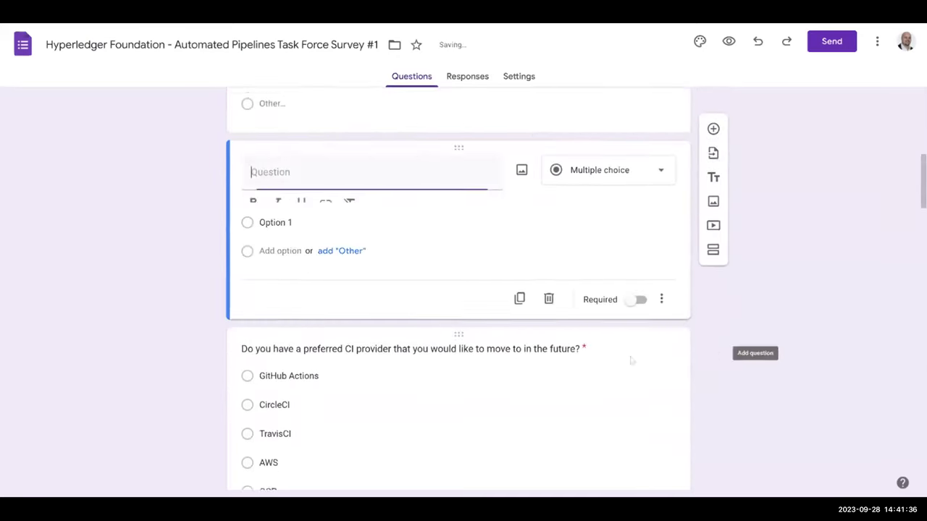
pyautogui.scroll(3, 632, 360)
pyautogui.moveTo(458, 384); pyautogui.dragTo(480, 339)
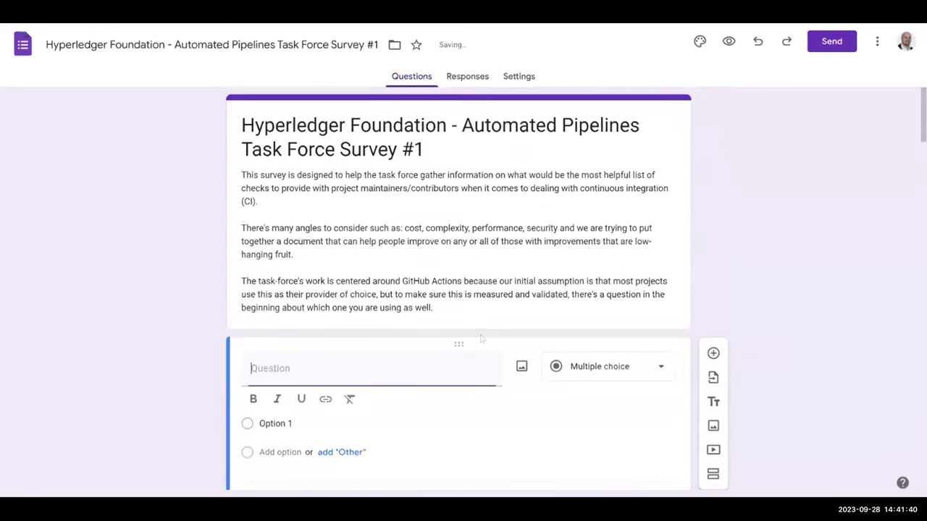
# - Title the new question "Which Hyperledger Foundation Project do you use/contribute to/maintain?" with Checkboxes as its answer type
pyautogui.write('Wh')
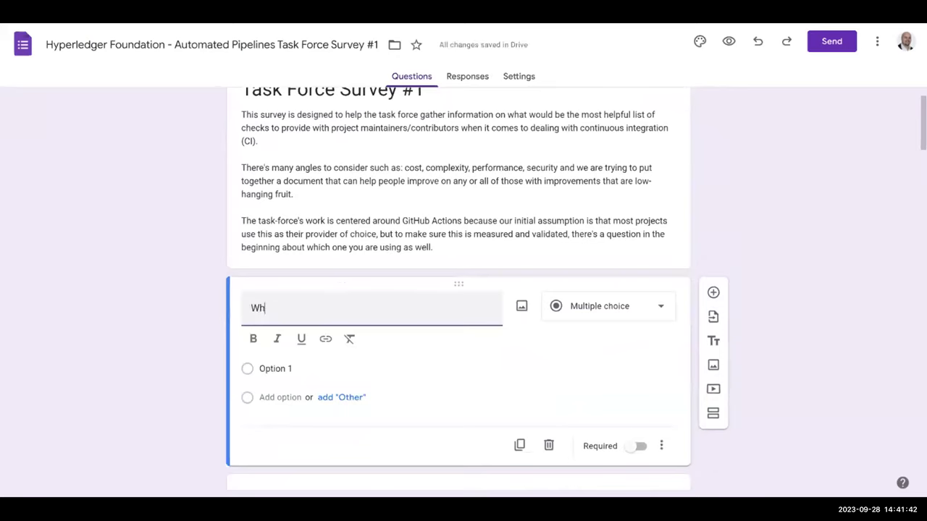
pyautogui.write('ich Hyperledger Fou')
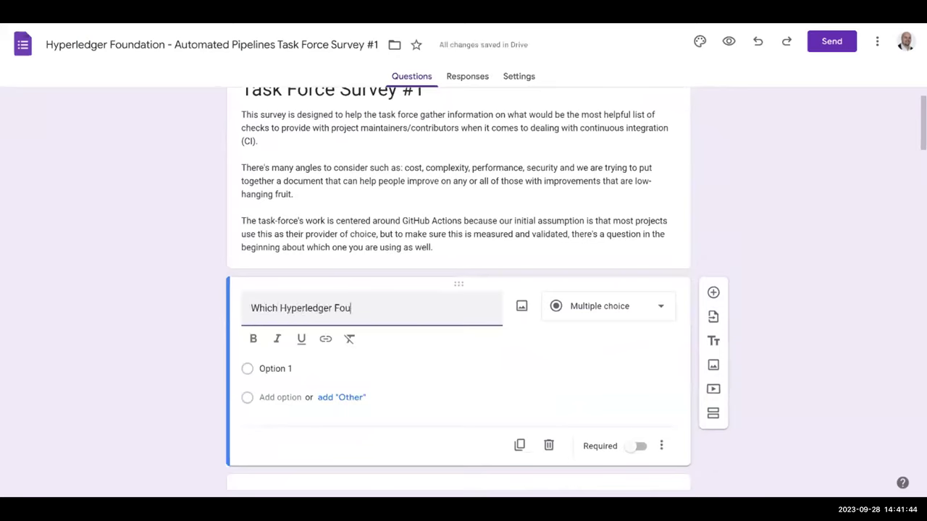
pyautogui.write('ndation Project do you ')
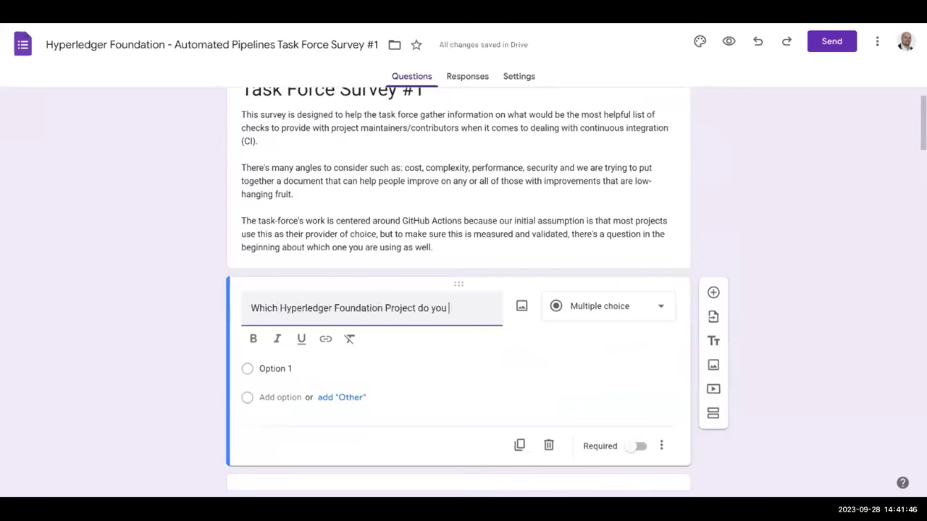
pyautogui.write('use/co')
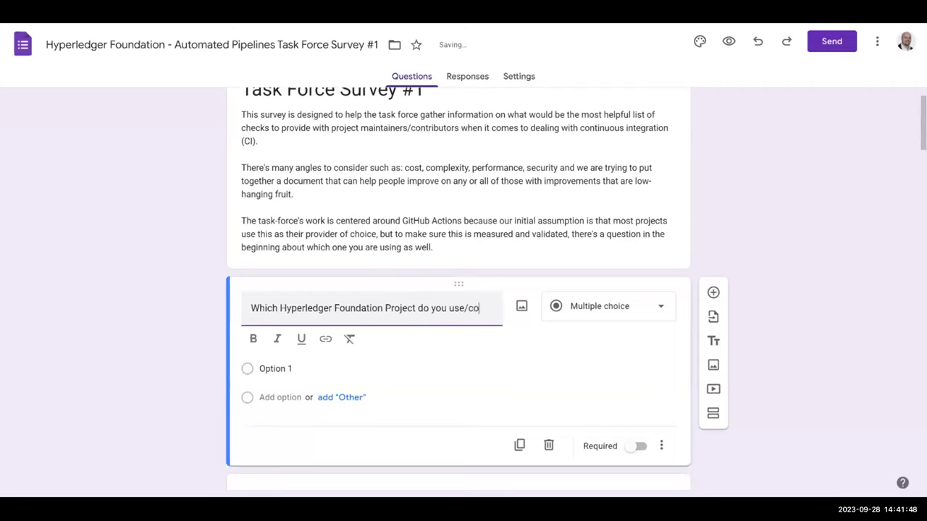
pyautogui.write('ntribute to/maintain?')
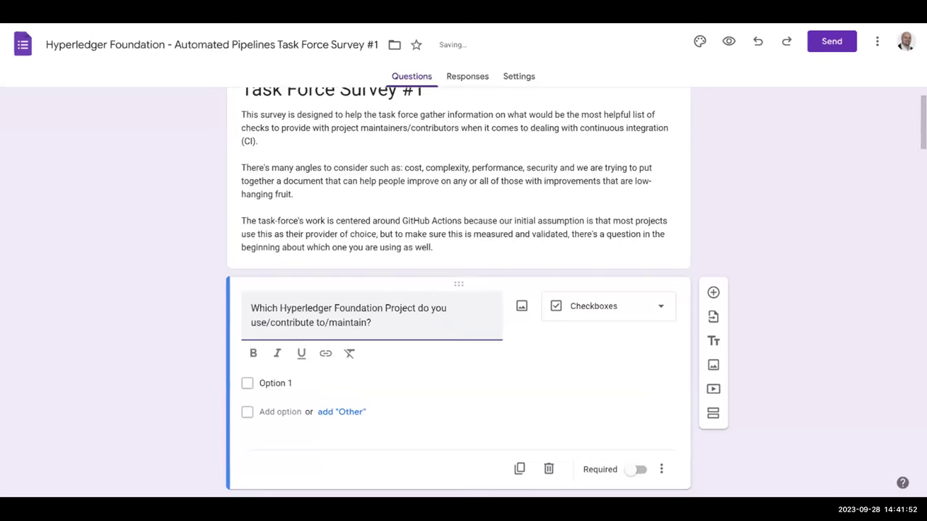
pyautogui.scroll(-2, 609, 304)
pyautogui.click(612, 184)
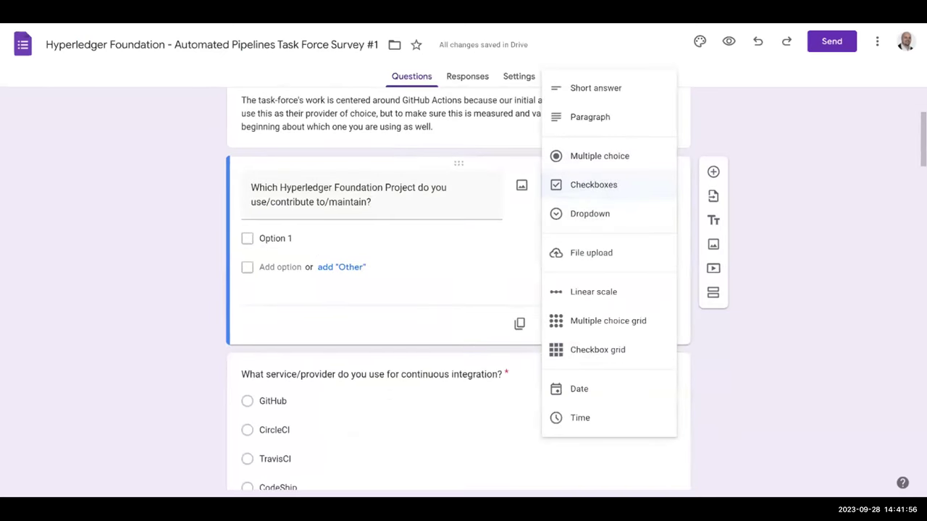
pyautogui.click(621, 190)
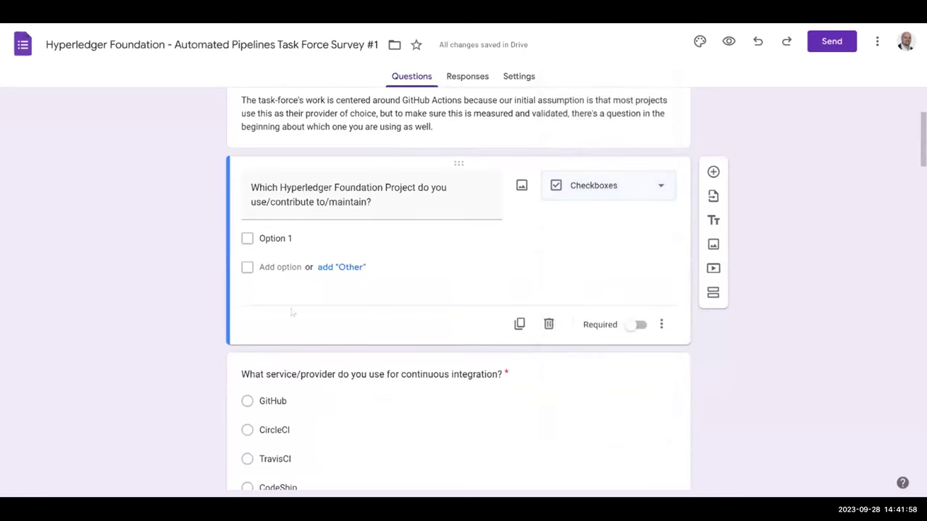
# - Enter "Cacti", "Fabric" and "Besu" as the first checkbox options of the Hyperledger project question
pyautogui.click(277, 238)
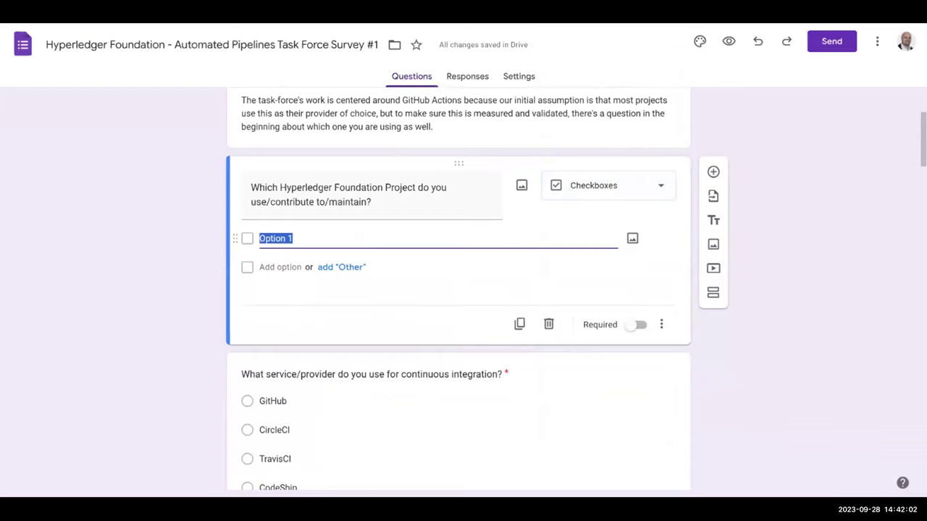
pyautogui.write('H')
pyautogui.write('Cacti')
pyautogui.press('Return')
pyautogui.write('Fabric')
pyautogui.press('Return')
pyautogui.write('Besu')
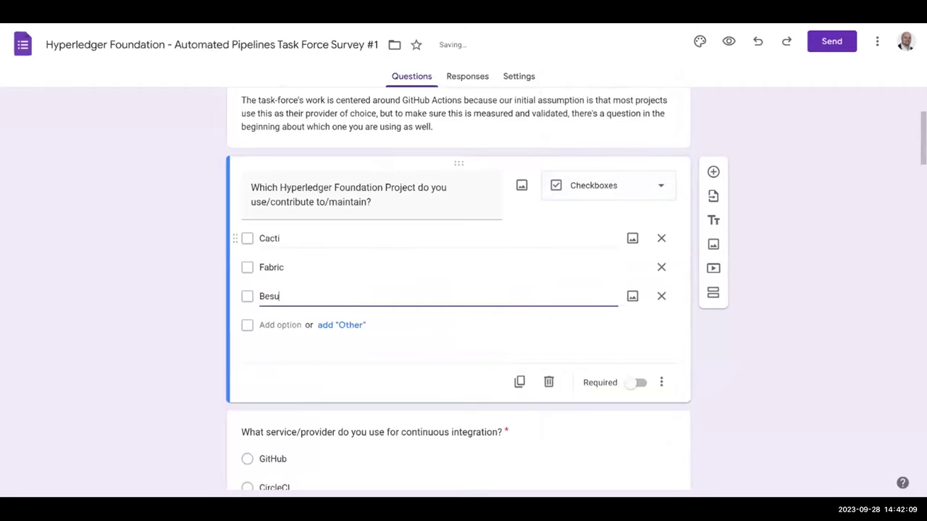
pyautogui.press('Return')
# - Add "Caliper", "Firefly" and "Solang" as further checkbox options below "Besu"
pyautogui.write('Caliper')
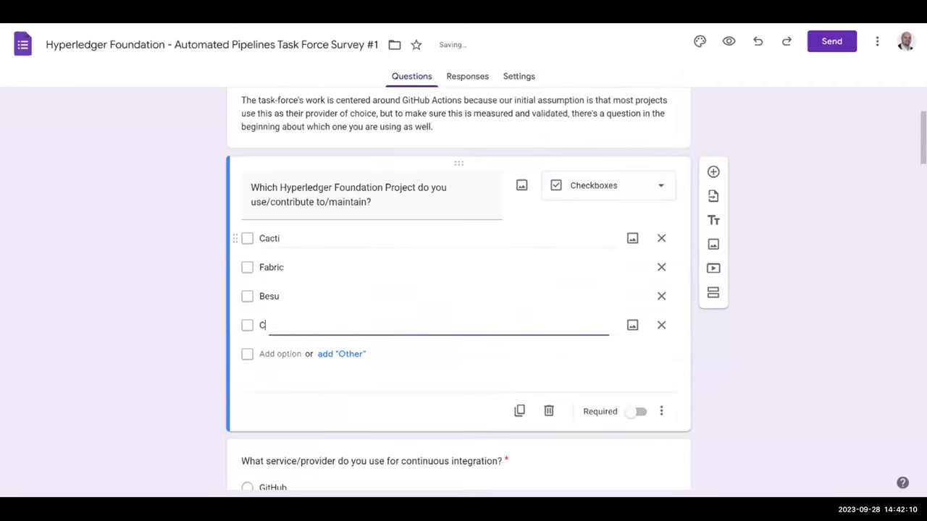
pyautogui.press('Return')
pyautogui.write('Firefly')
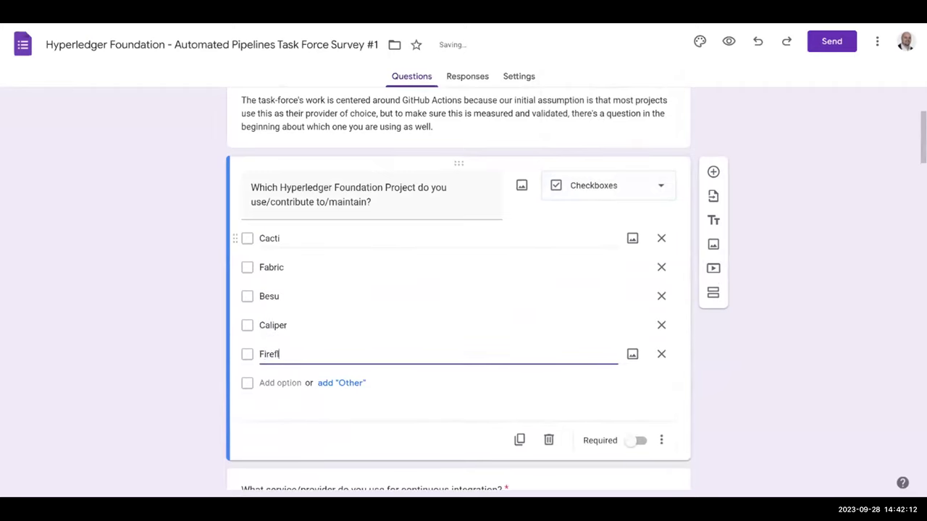
pyautogui.press('Return')
pyautogui.write('Solang')
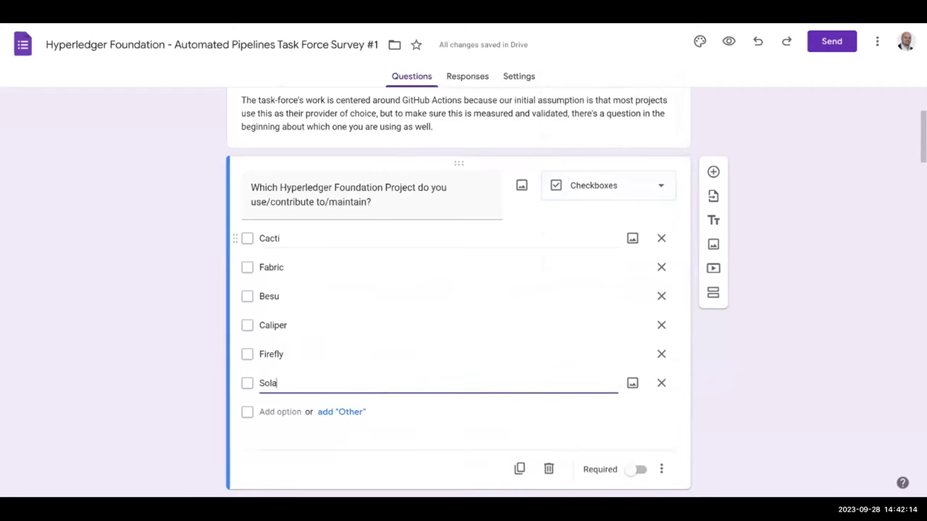
pyautogui.press('Return')
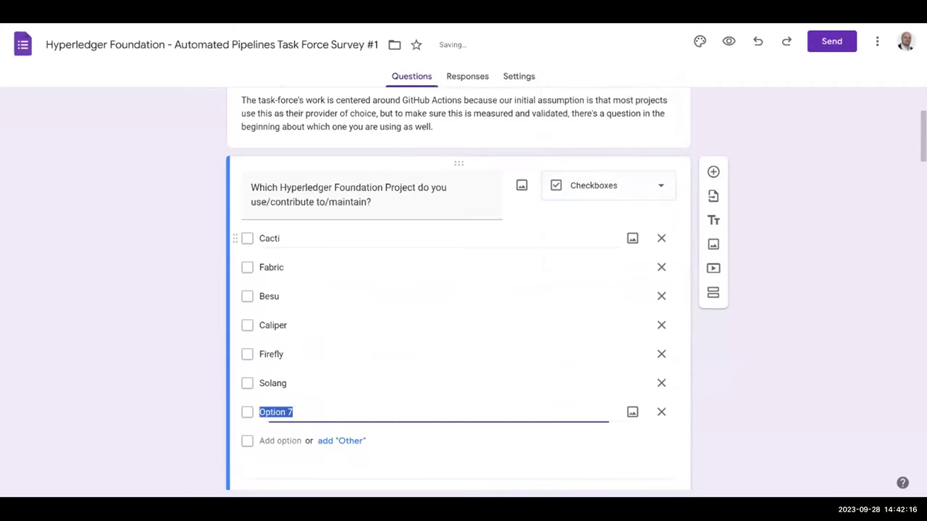
# - Add "Explorer" and "Aries" as further checkbox options below "Solang" in the Hyperledger project question
pyautogui.write('Ex[p')
pyautogui.press('BackSpace')
pyautogui.press('BackSpace')
pyautogui.write('plorer')
pyautogui.press('Return')
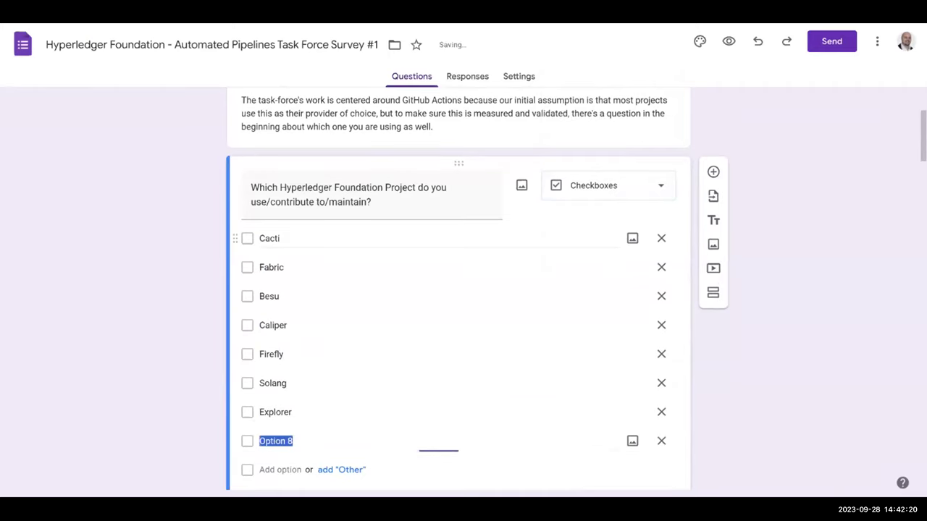
pyautogui.write('Aires')
pyautogui.press('BackSpace')
pyautogui.press('BackSpace')
pyautogui.press('BackSpace')
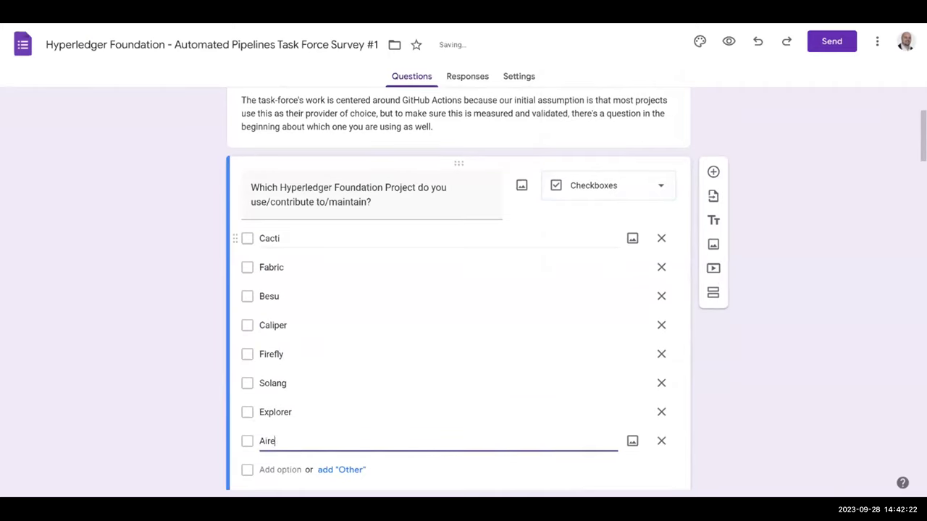
pyautogui.press('BackSpace')
pyautogui.write('ries')
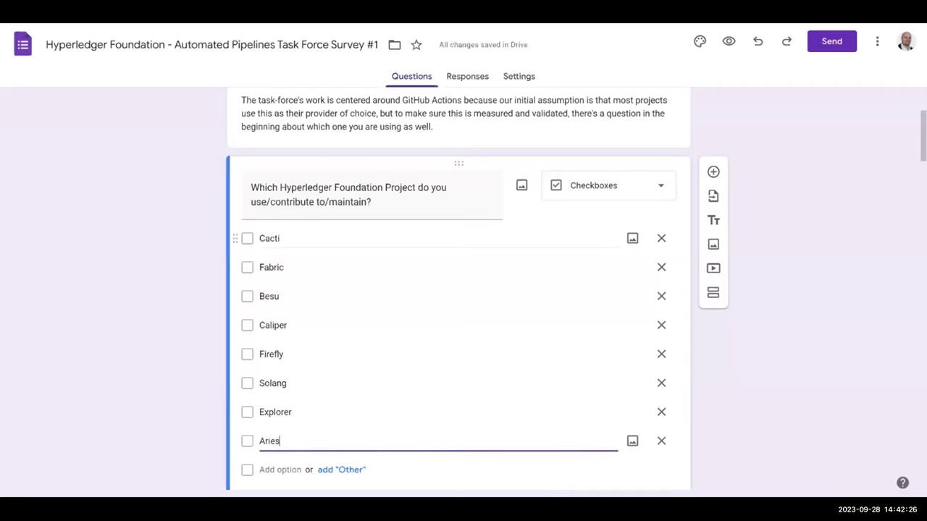
# - Add "AnonCreds" and "Indy" as checkbox options below "Aries"
pyautogui.press('Return')
pyautogui.write('AnonCr')
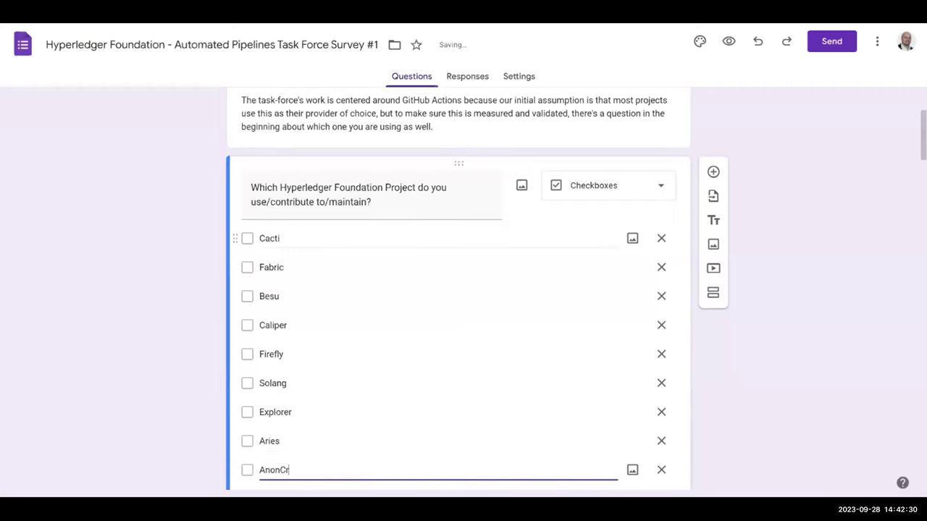
pyautogui.write('eds')
pyautogui.press('Return')
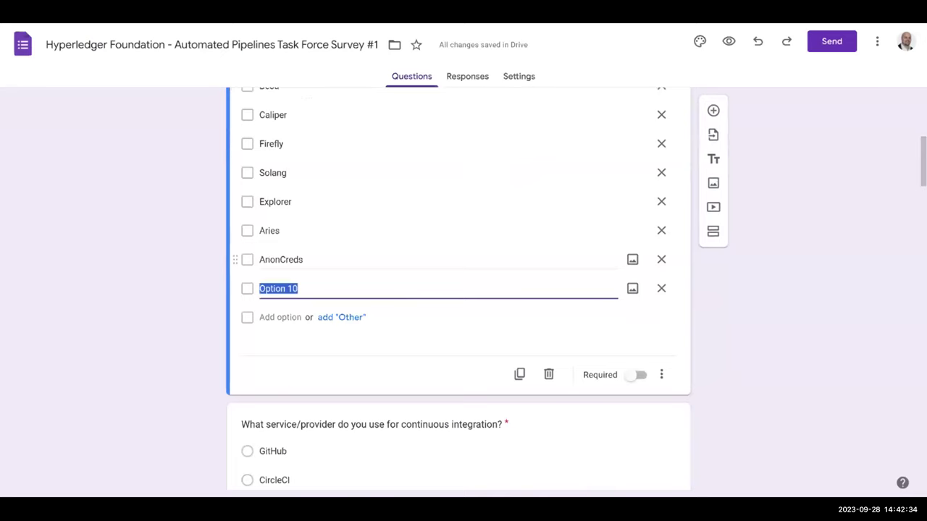
pyautogui.scroll(2, 320, 258)
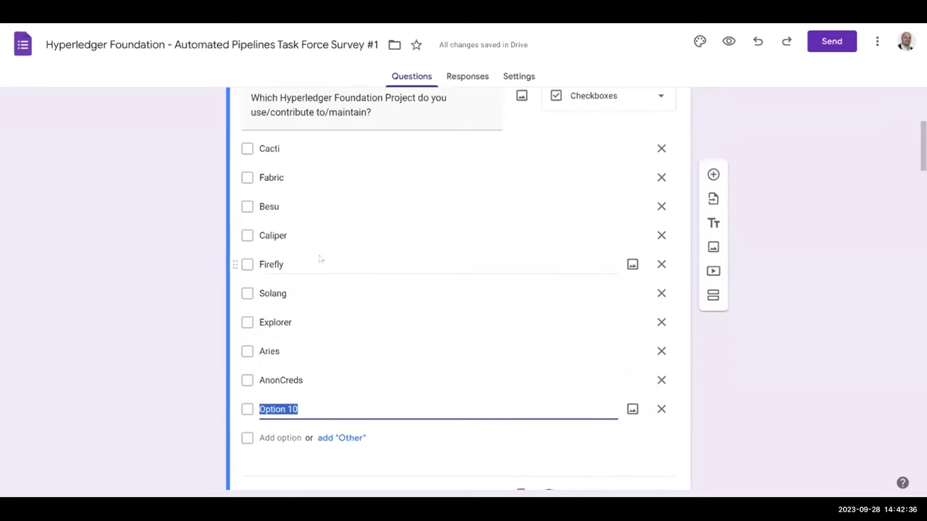
pyautogui.scroll(1, 320, 259)
pyautogui.write('Indy')
pyautogui.press('Return')
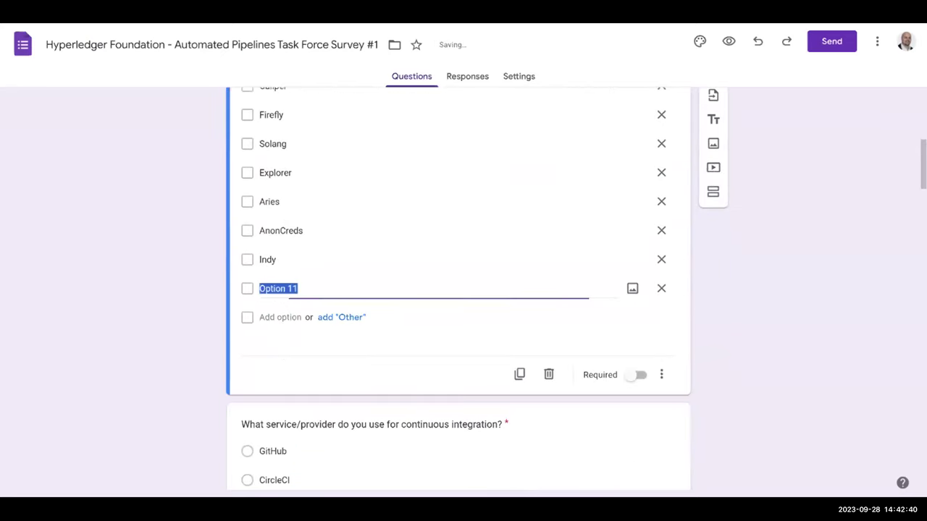
# - Enter "Chello" and "Sawtooth" as checkbox options below "Indy"
pyautogui.write('Chello')
pyautogui.press('Return')
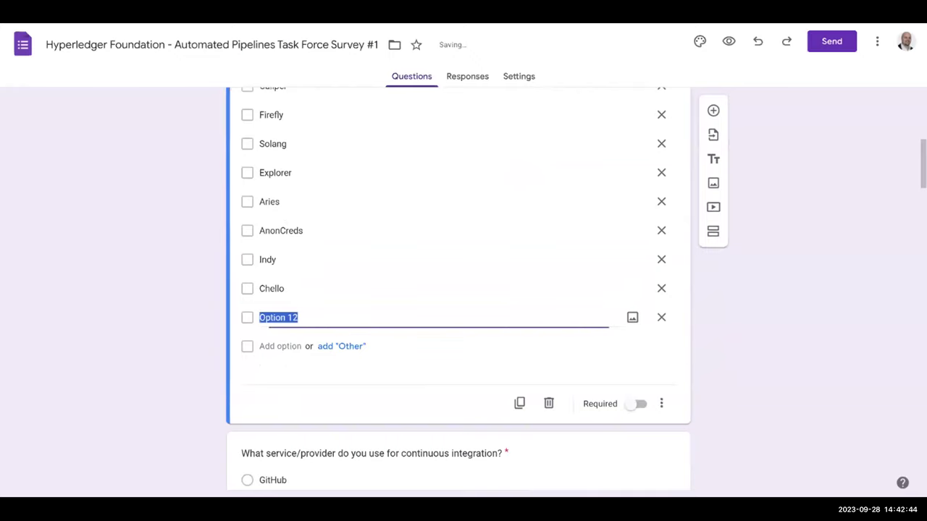
pyautogui.write('Sawtooth')
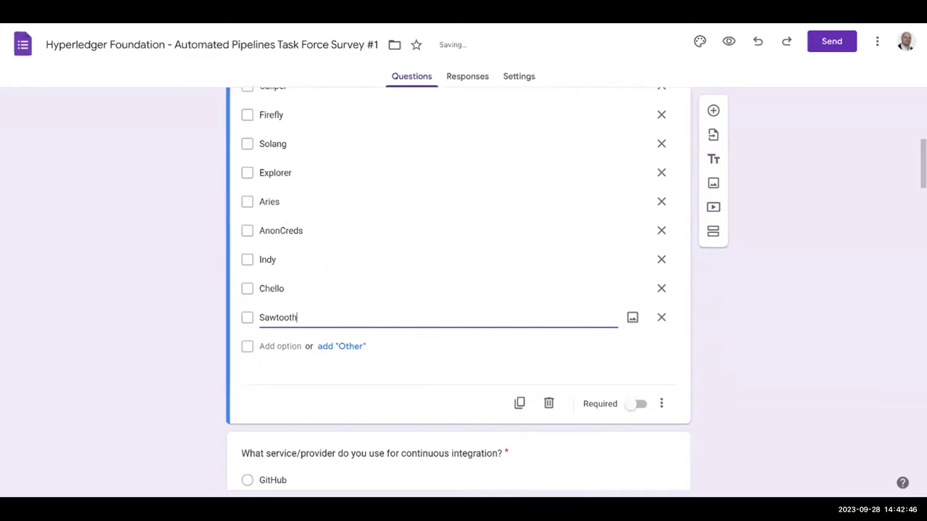
pyautogui.press('Return')
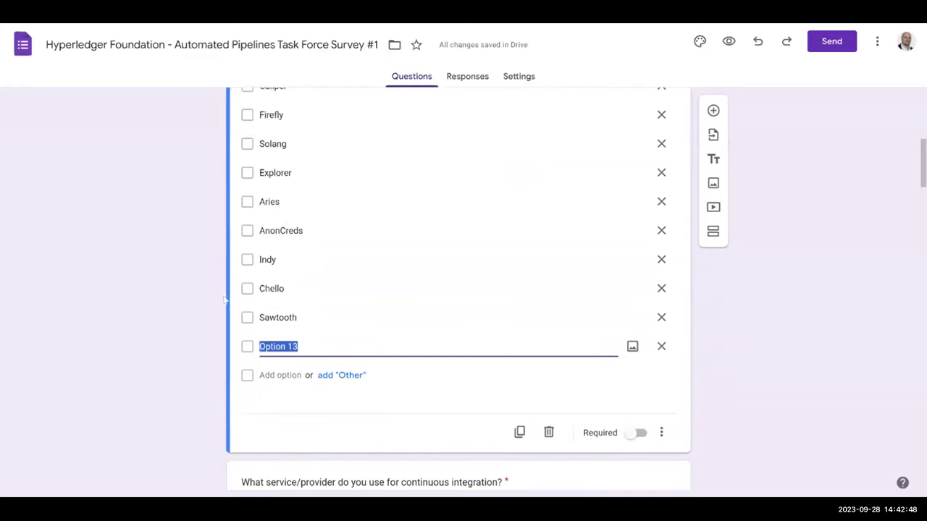
# - Correct the spelling of the option between "Indy" and "Sawtooth" to "Cello"
pyautogui.doubleClick(273, 288)
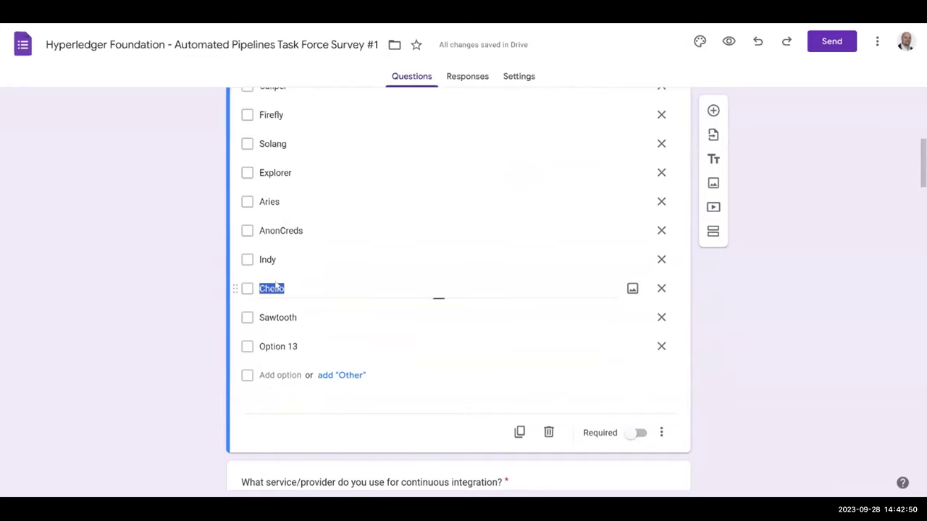
pyautogui.click(270, 288)
pyautogui.press('BackSpace')
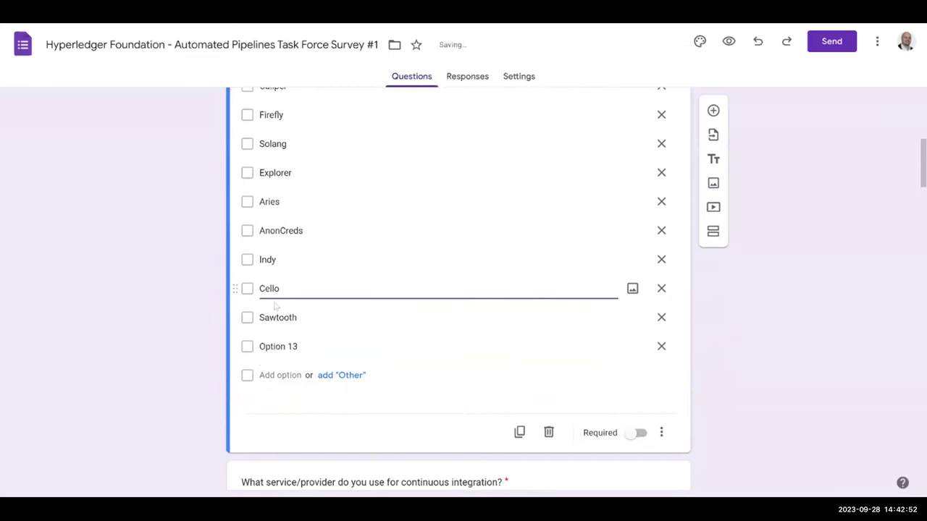
# - Remove the "Explorer" option from the Hyperledger project question
pyautogui.click(266, 402)
pyautogui.click(279, 346)
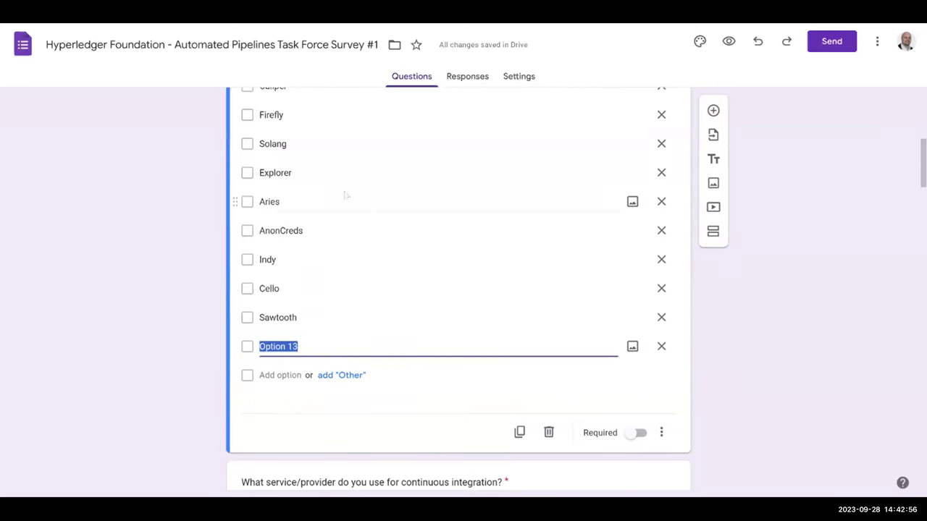
pyautogui.click(661, 172)
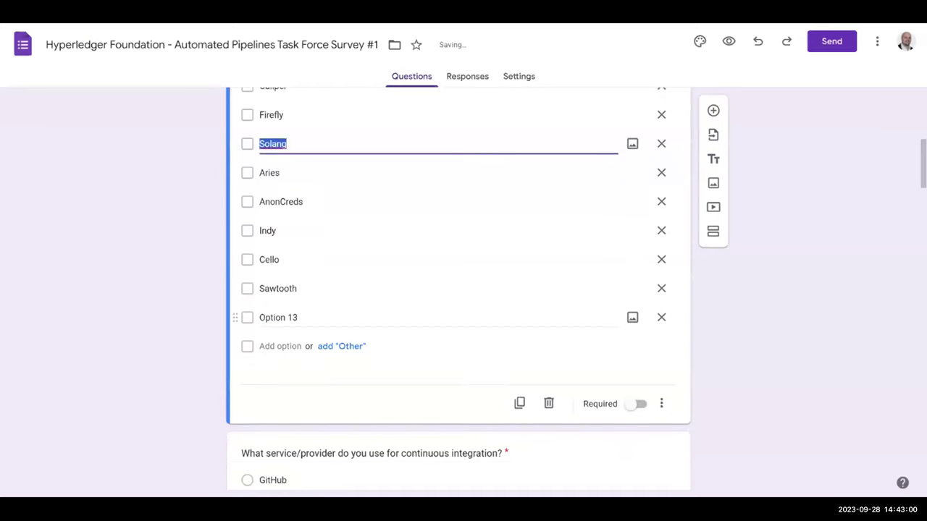
# - Add "Iroha" and "Bevel" as the last checkbox options below "Sawtooth", replacing the placeholder option text
pyautogui.click(278, 317)
pyautogui.press('BackSpace')
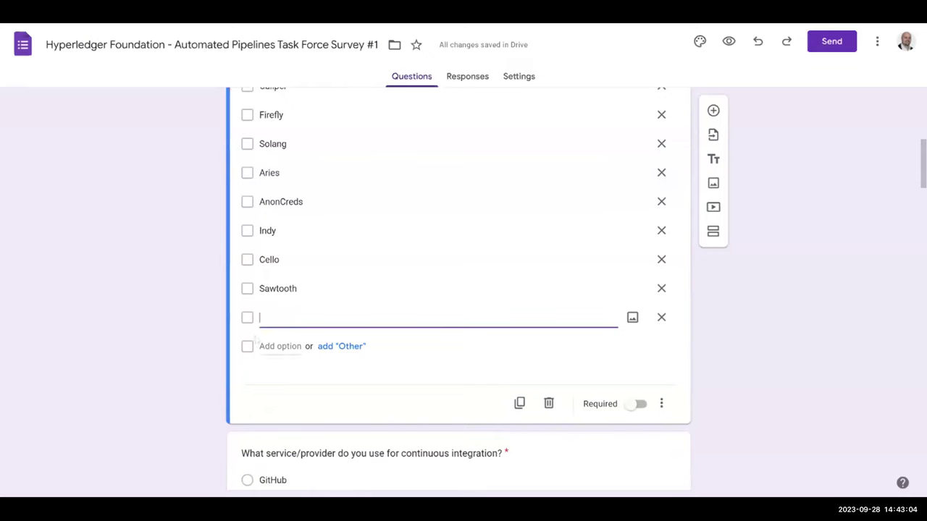
pyautogui.scroll(1, 185, 326)
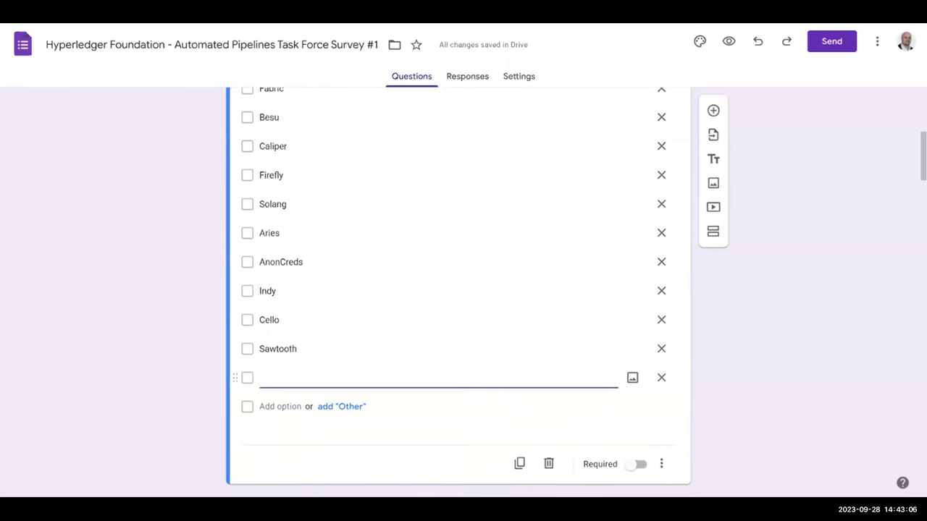
pyautogui.scroll(1, 162, 358)
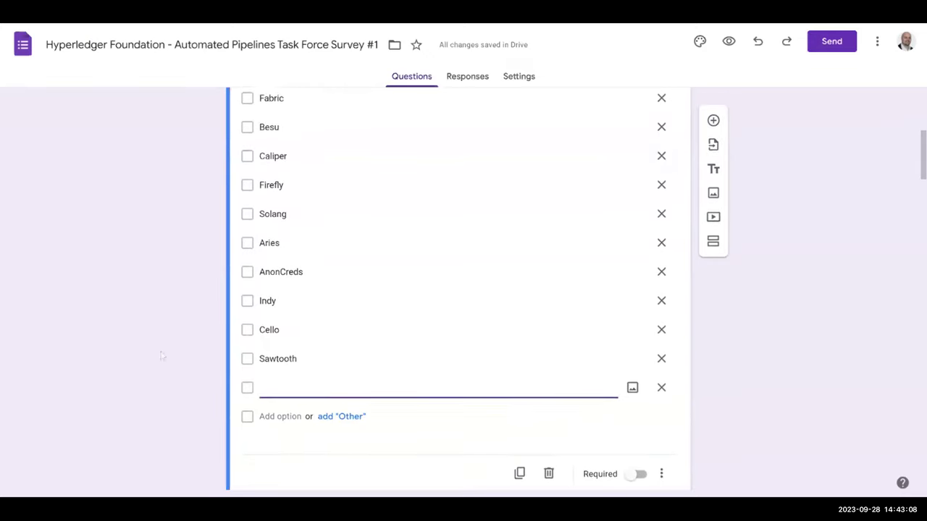
pyautogui.write('Iroha')
pyautogui.press('Return')
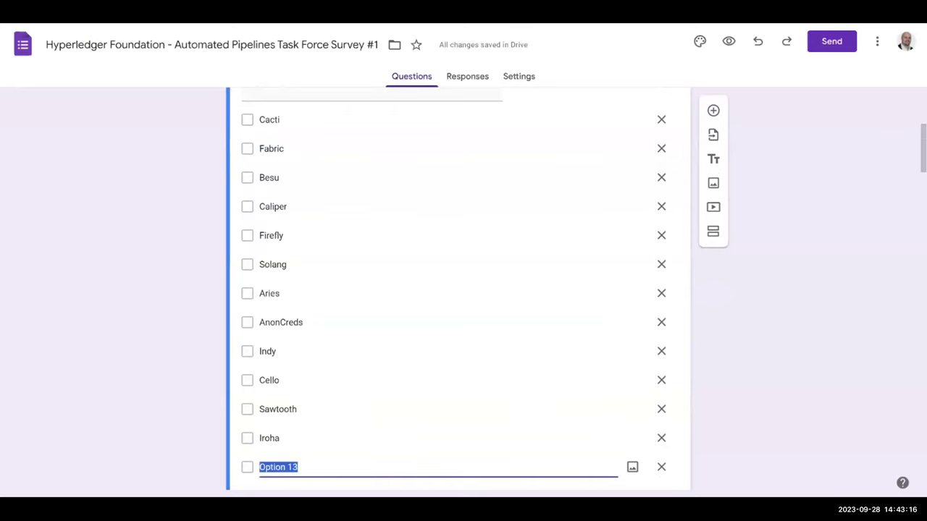
pyautogui.write('Bevel')
pyautogui.click(165, 307)
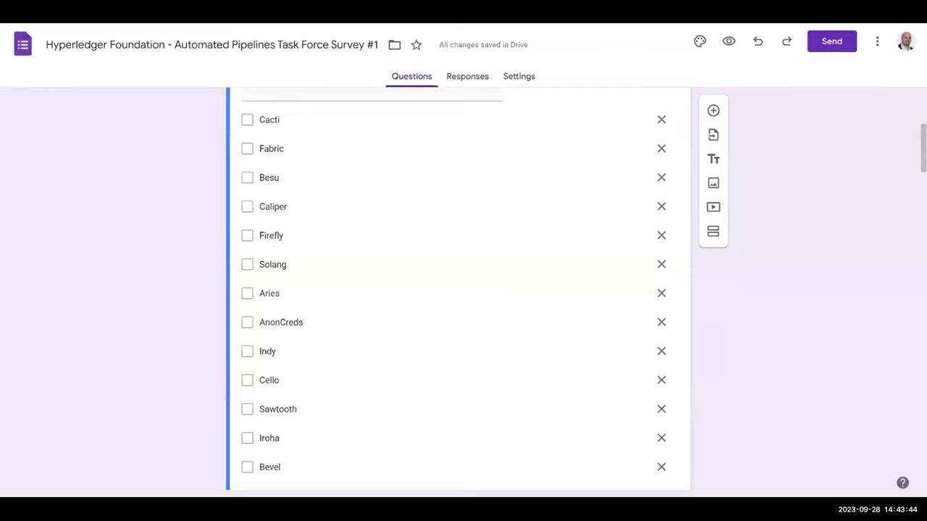
# - Add an "Other" choice at the end of the project options and discard any extra placeholder option
pyautogui.scroll(-2, 459, 290)
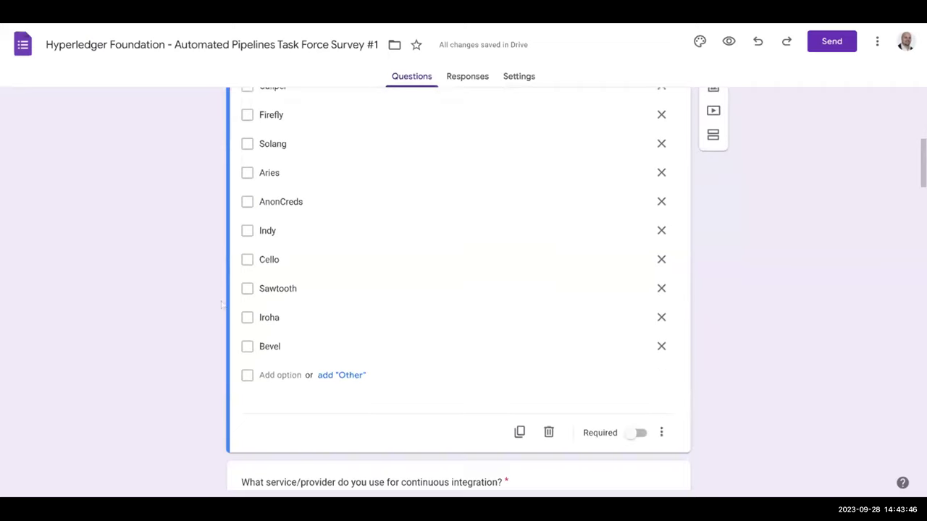
pyautogui.click(347, 380)
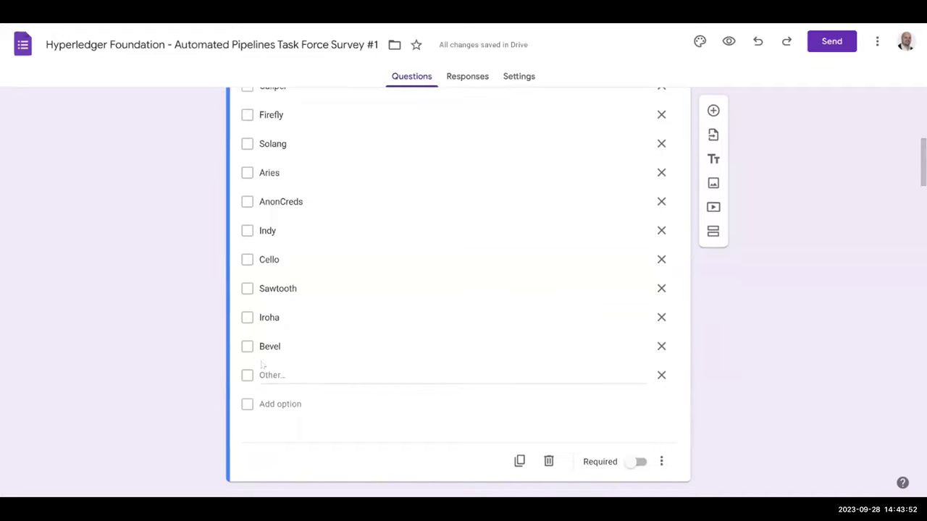
pyautogui.click(259, 404)
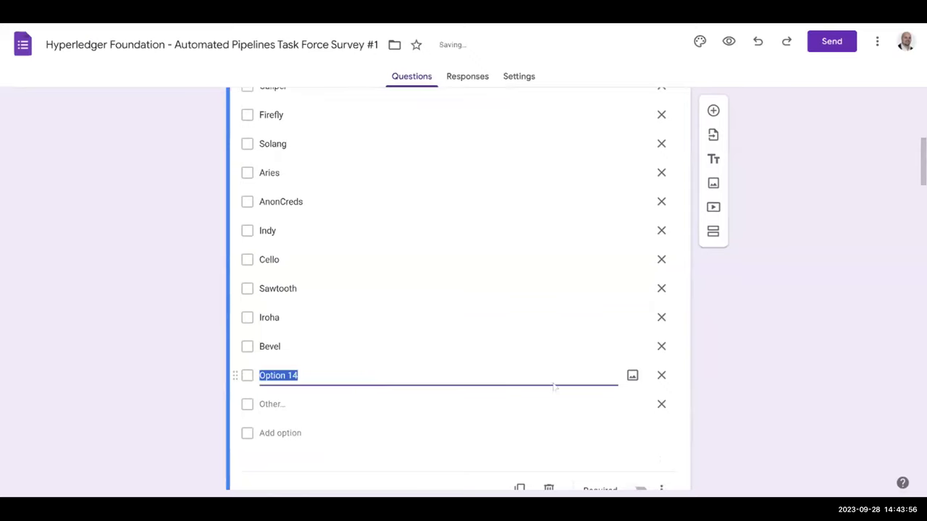
pyautogui.click(661, 375)
# - Move "Besu" and "Bevel" above "Cacti", "Caliper" above "Fabric", and "Aries" to the start of the project options
pyautogui.scroll(2, 163, 348)
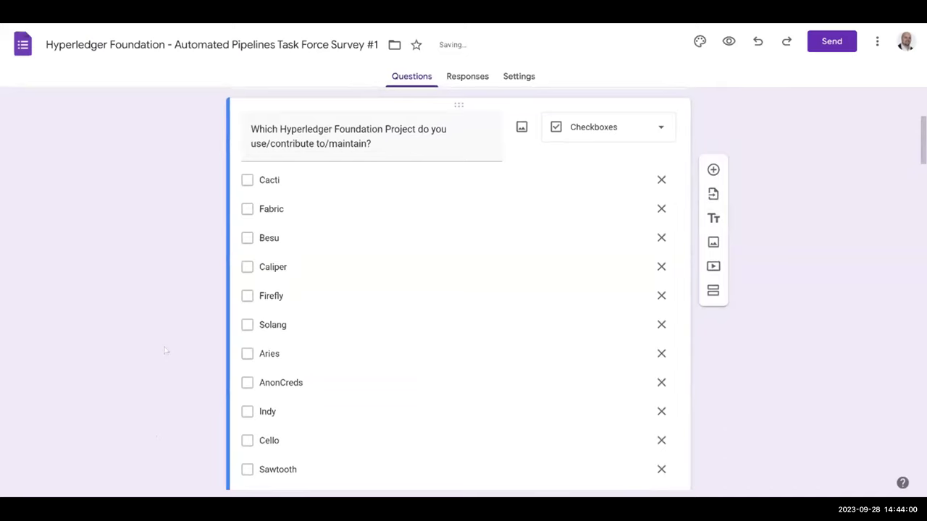
pyautogui.scroll(-1, 166, 350)
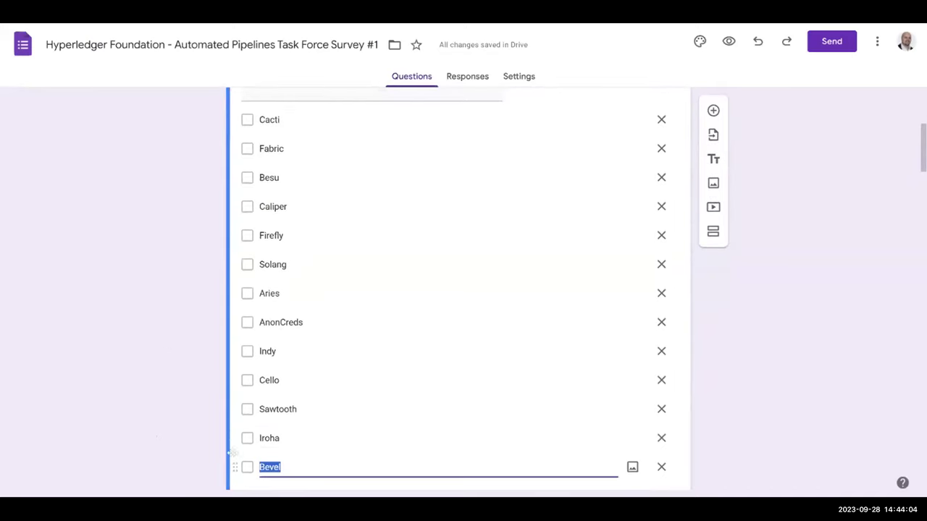
pyautogui.moveTo(237, 180); pyautogui.dragTo(238, 118)
pyautogui.moveTo(236, 467); pyautogui.dragTo(236, 147)
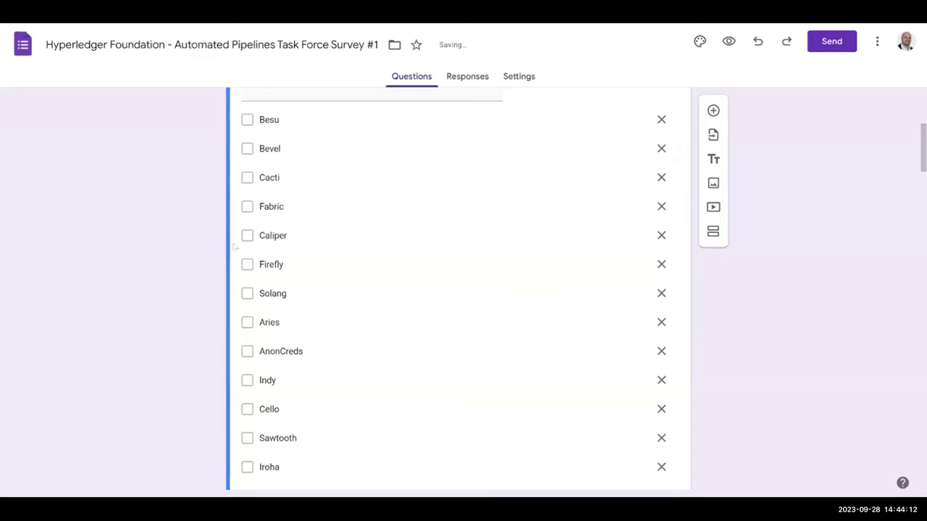
pyautogui.moveTo(235, 235); pyautogui.dragTo(234, 207)
pyautogui.moveTo(236, 322); pyautogui.dragTo(235, 119)
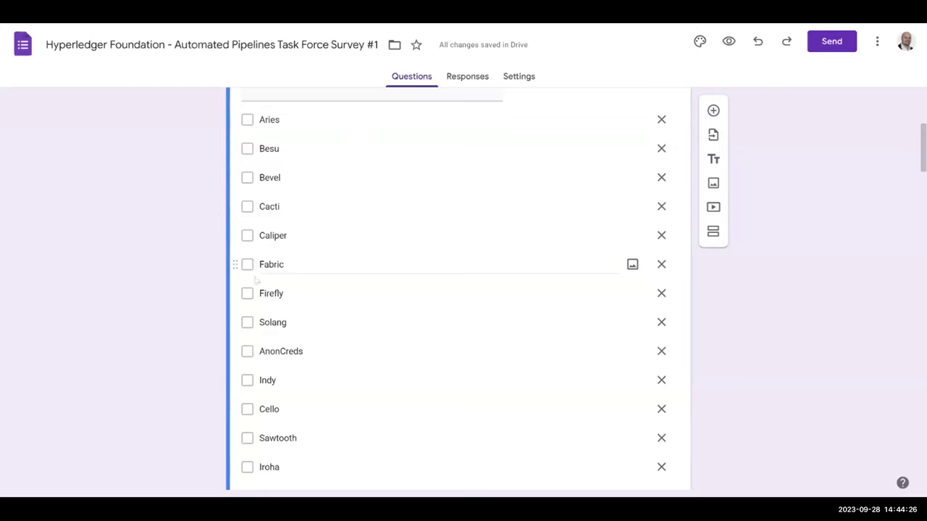
# - Move the "AnonCreds" option to the start of the list, above "Aries"
pyautogui.scroll(-2, 256, 284)
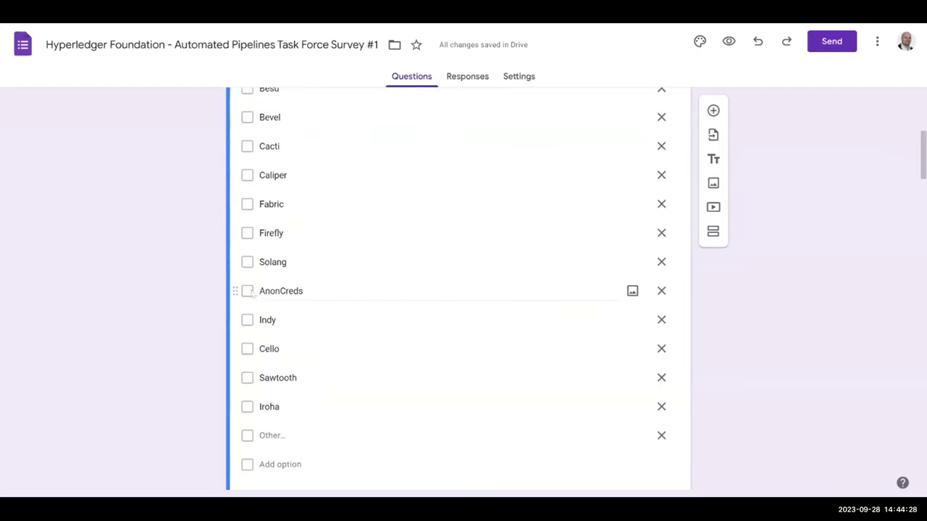
pyautogui.scroll(-2, 253, 295)
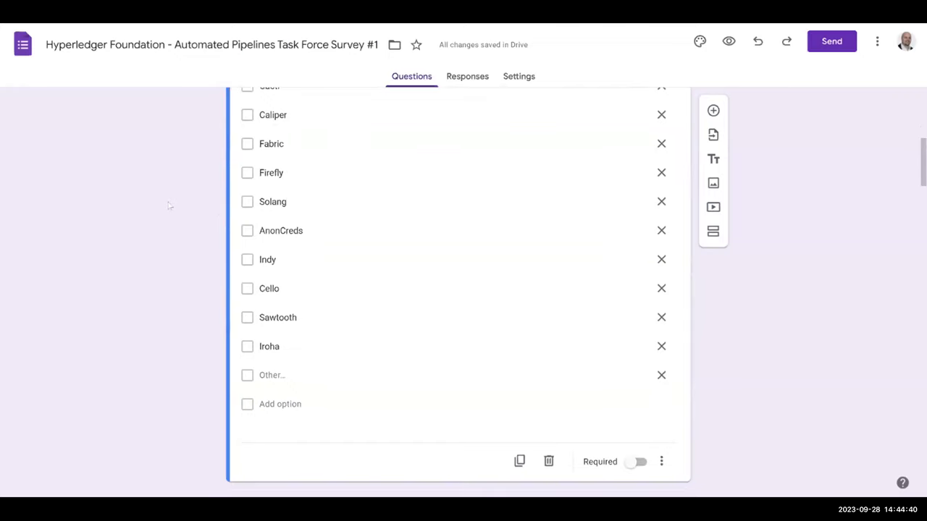
pyautogui.scroll(1, 200, 196)
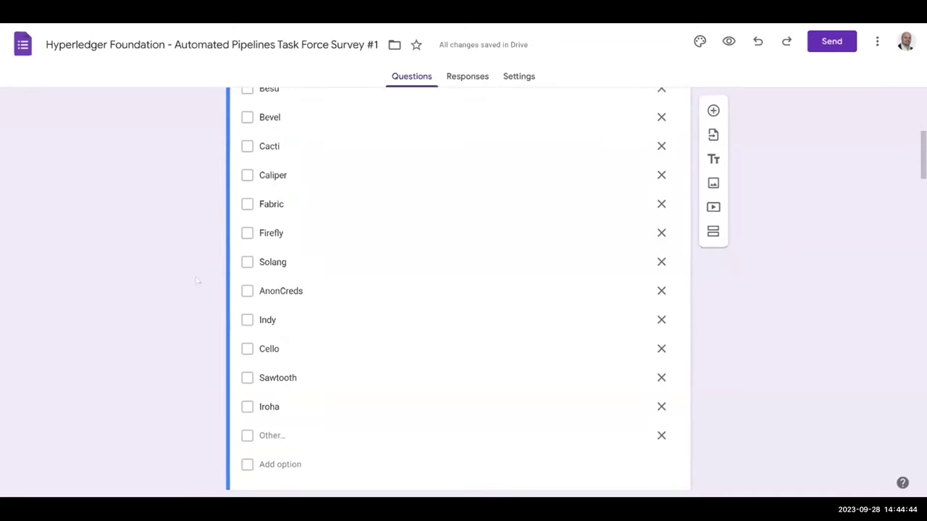
pyautogui.scroll(2, 194, 283)
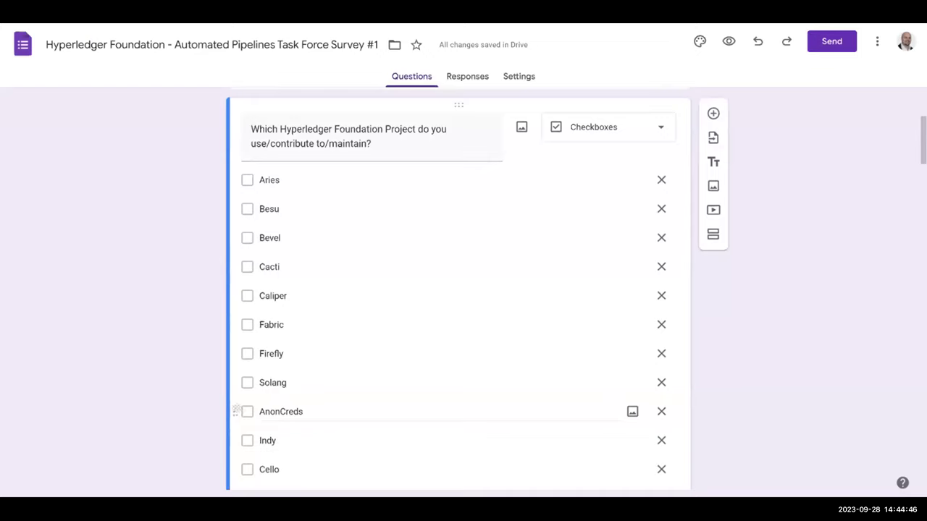
pyautogui.moveTo(235, 412); pyautogui.dragTo(217, 182)
# - Finish the alphabetical order by moving "Iroha" below "Firefly", "Cello" below "Caliper", "Indy" above "Iroha" and "Sawtooth" above "Solang"
pyautogui.scroll(-3, 285, 273)
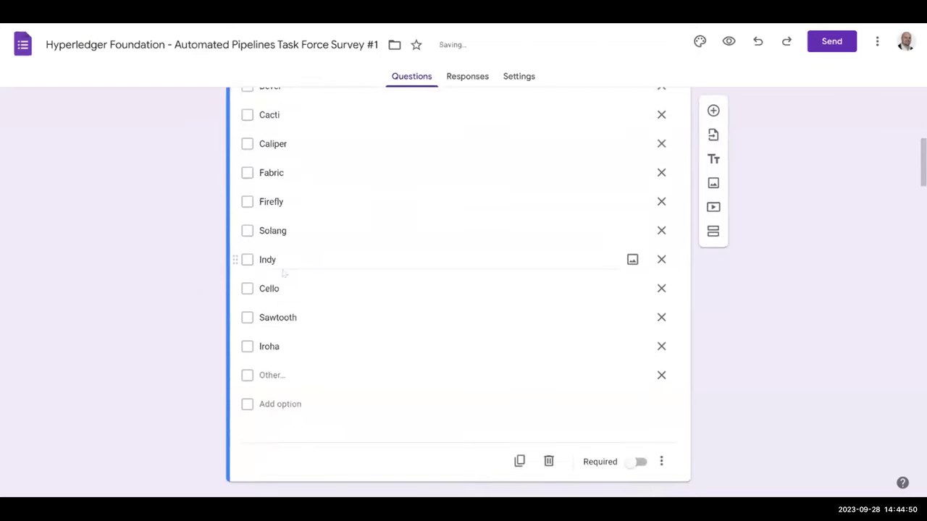
pyautogui.scroll(1, 243, 317)
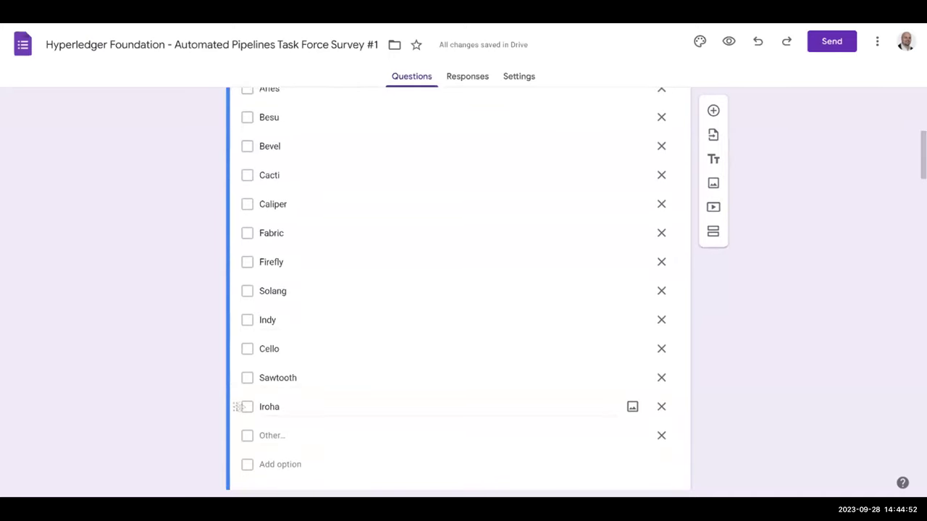
pyautogui.moveTo(238, 407); pyautogui.dragTo(242, 293)
pyautogui.moveTo(235, 377); pyautogui.dragTo(239, 234)
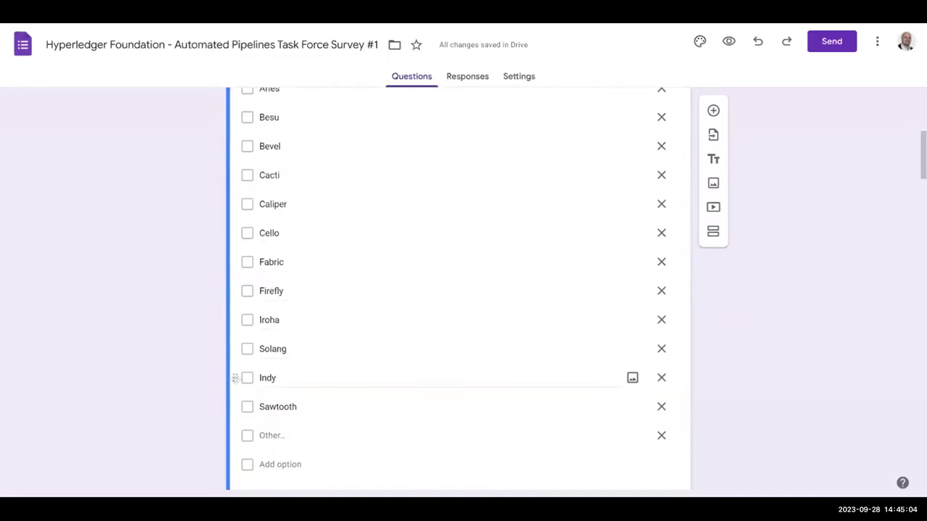
pyautogui.moveTo(235, 378); pyautogui.dragTo(240, 321)
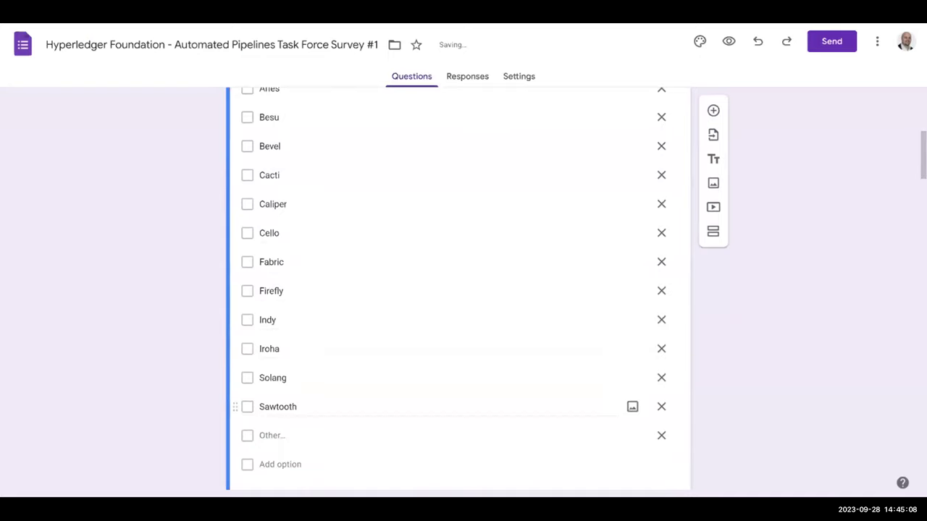
pyautogui.moveTo(237, 405); pyautogui.dragTo(240, 375)
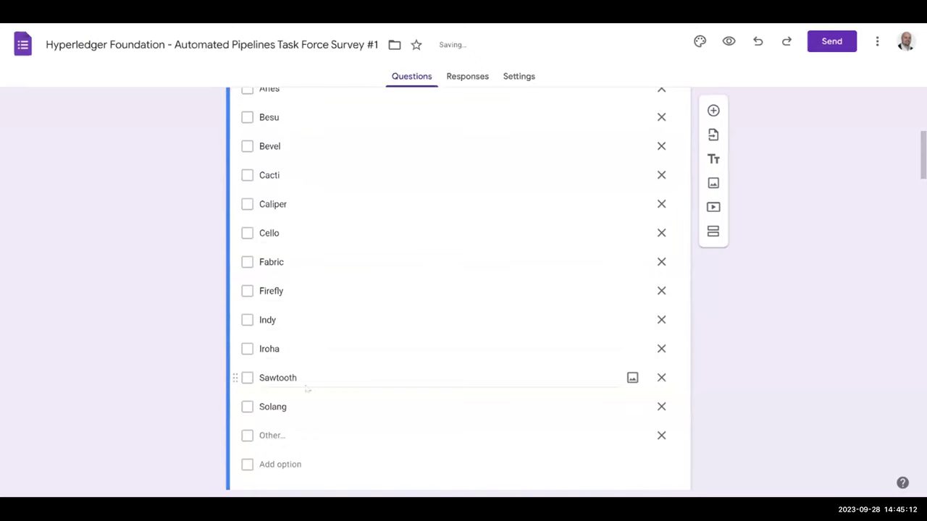
# - Make the question about which Hyperledger Foundation Project people use, contribute to or maintain required
pyautogui.scroll(1, 335, 372)
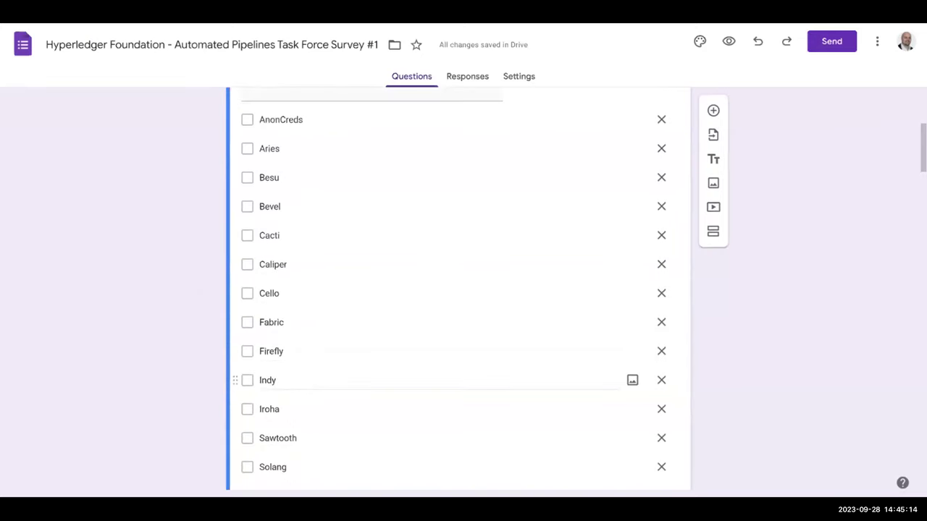
pyautogui.scroll(-1, 336, 371)
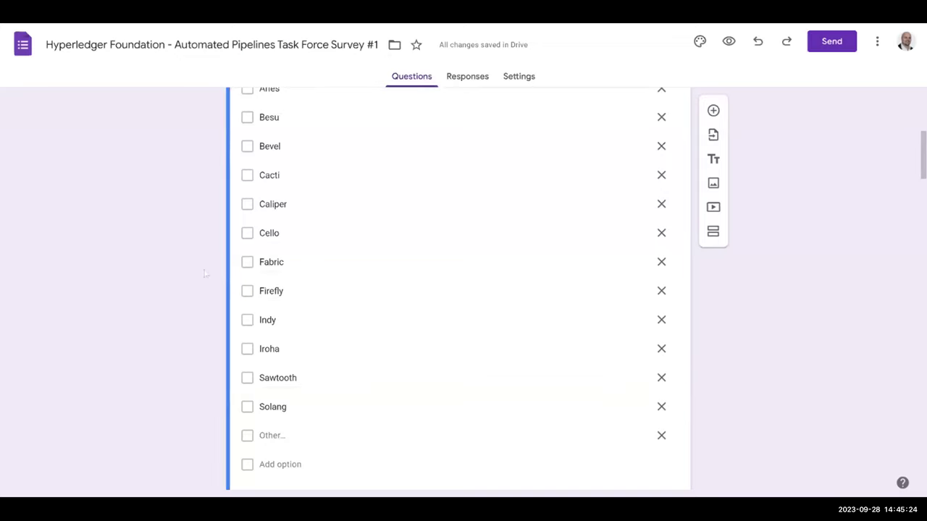
pyautogui.scroll(-1, 198, 270)
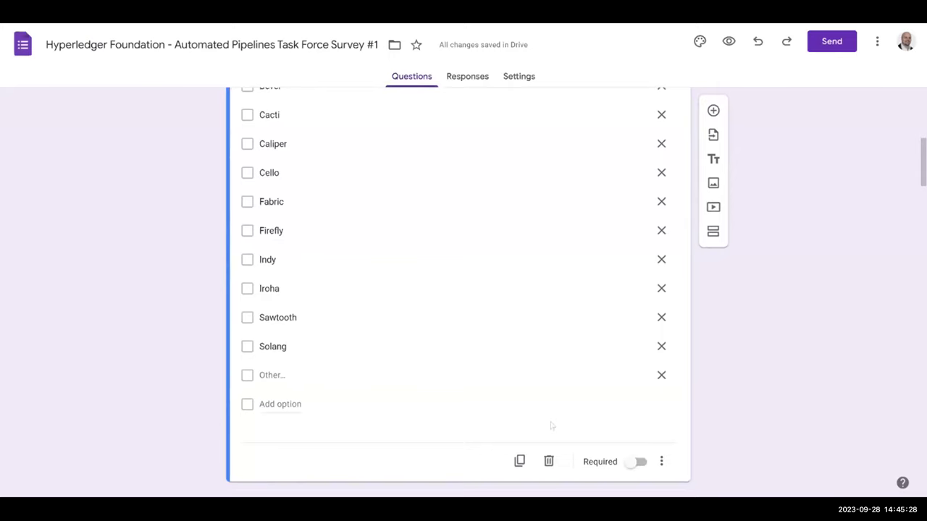
pyautogui.click(638, 462)
# - Review the Hyperledger project question's wording and its checkbox options, along with the continuous integration question that follows
pyautogui.scroll(3, 108, 318)
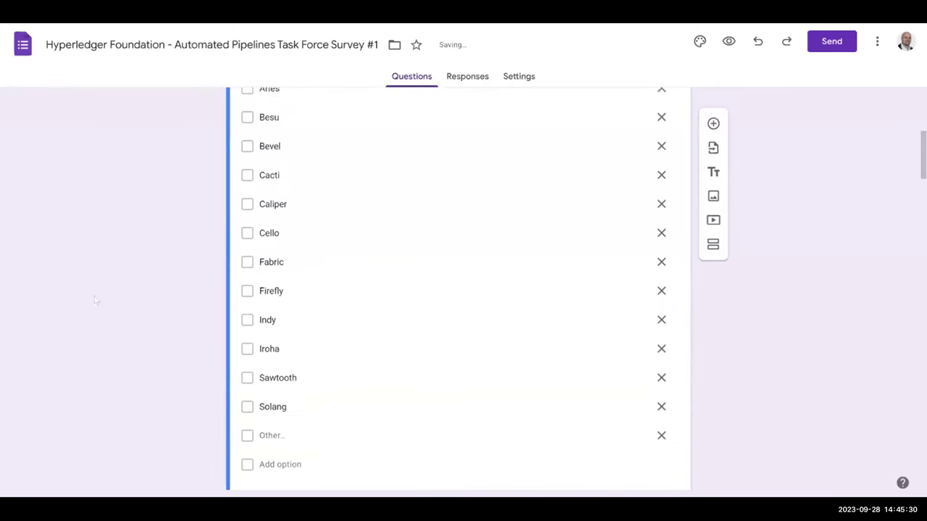
pyautogui.scroll(1, 96, 300)
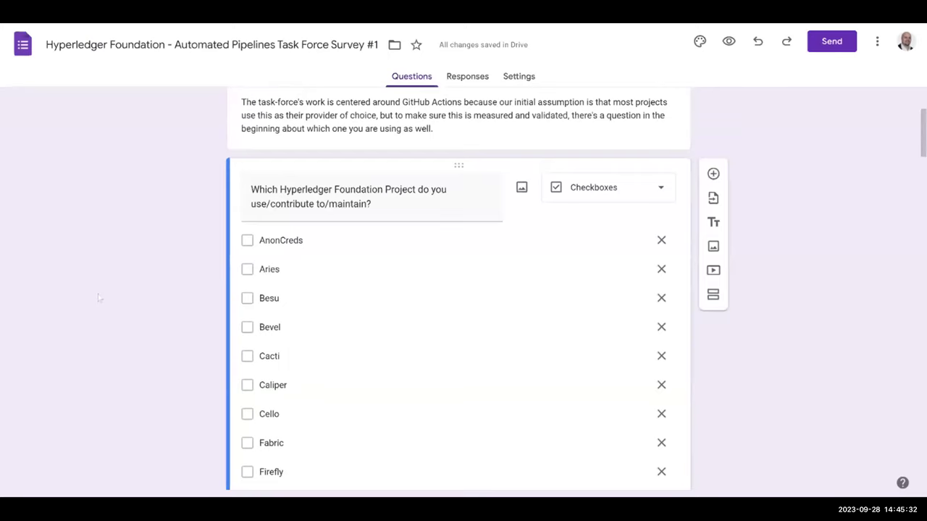
pyautogui.scroll(-7, 201, 286)
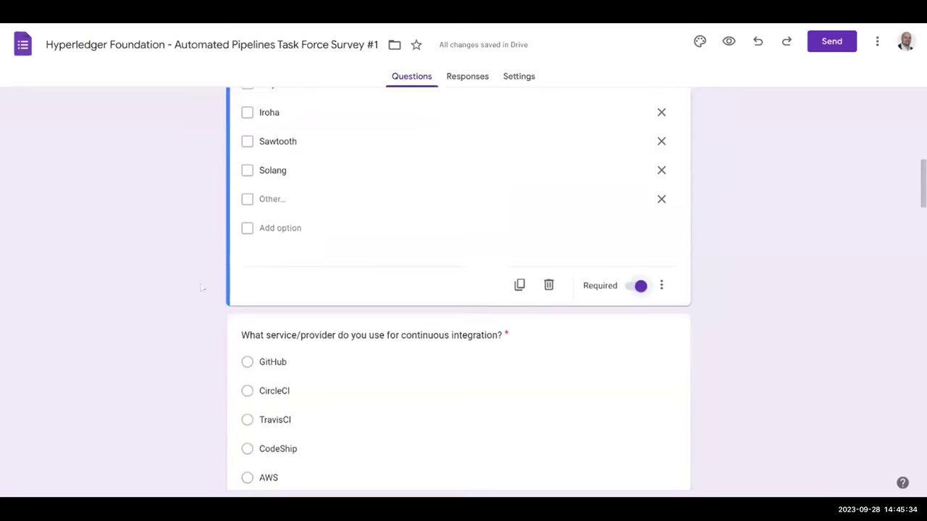
pyautogui.scroll(4, 201, 282)
pyautogui.scroll(3, 204, 284)
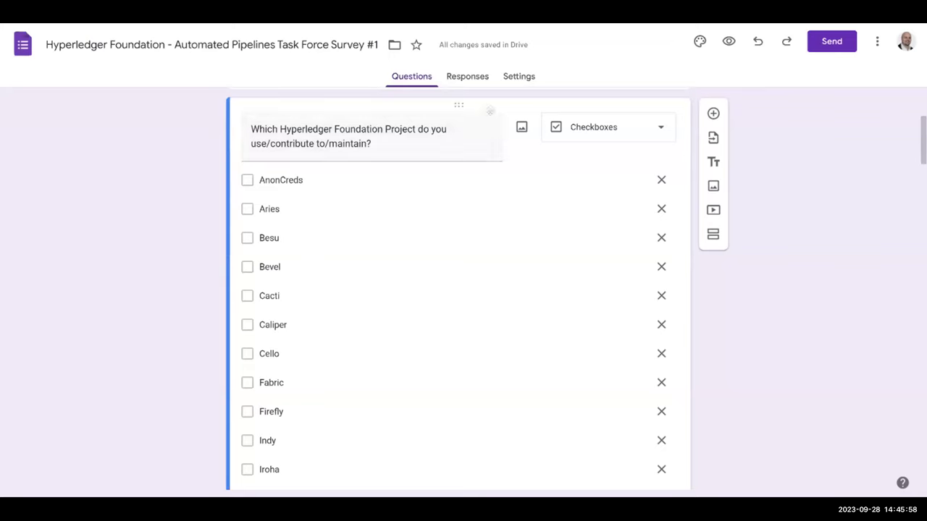
pyautogui.scroll(-3, 454, 104)
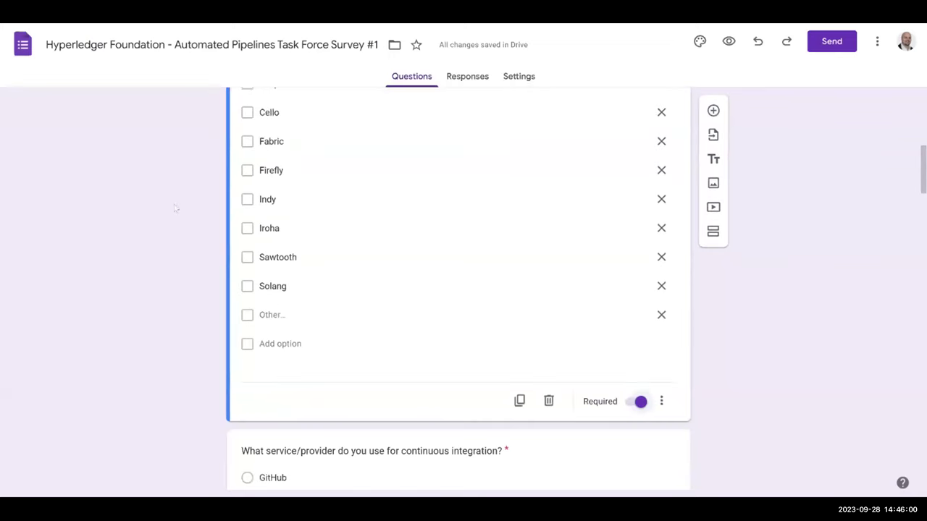
pyautogui.scroll(3, 175, 210)
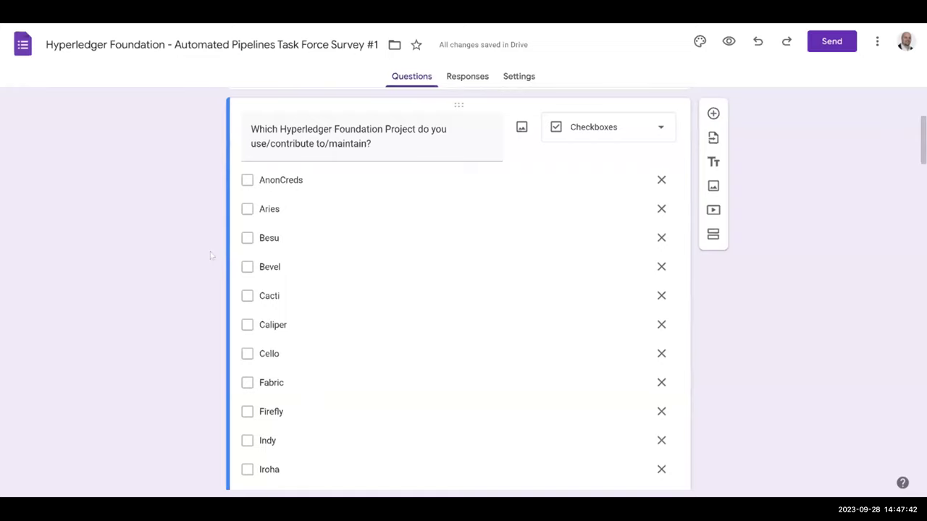
pyautogui.scroll(-2, 188, 255)
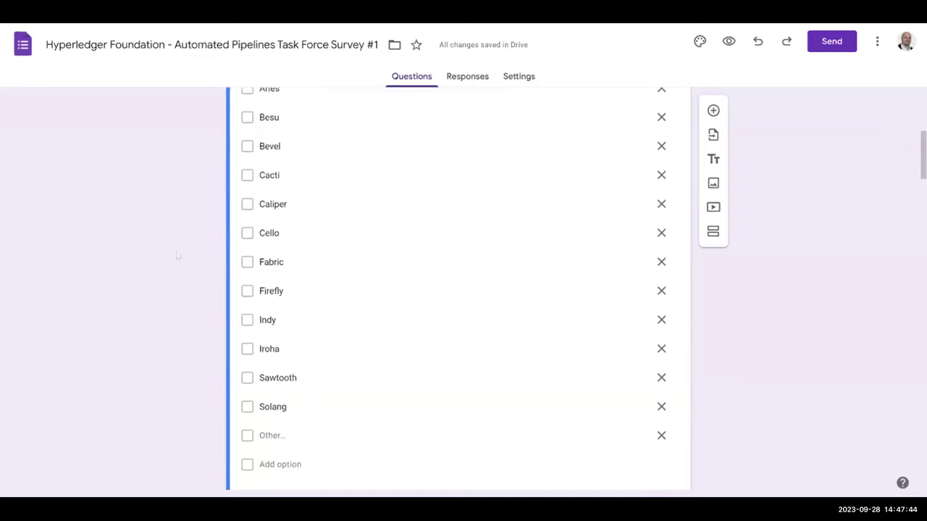
pyautogui.scroll(-1, 178, 255)
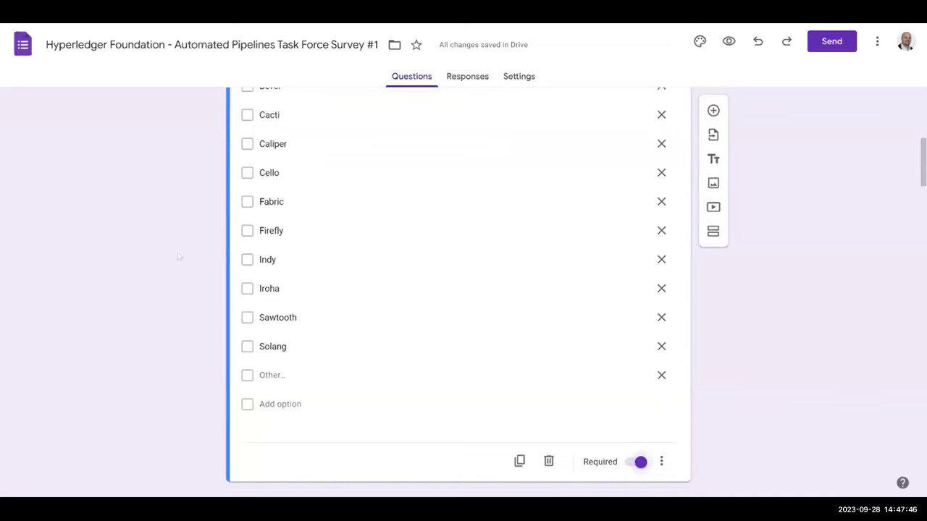
pyautogui.scroll(-3, 182, 258)
pyautogui.scroll(2, 186, 261)
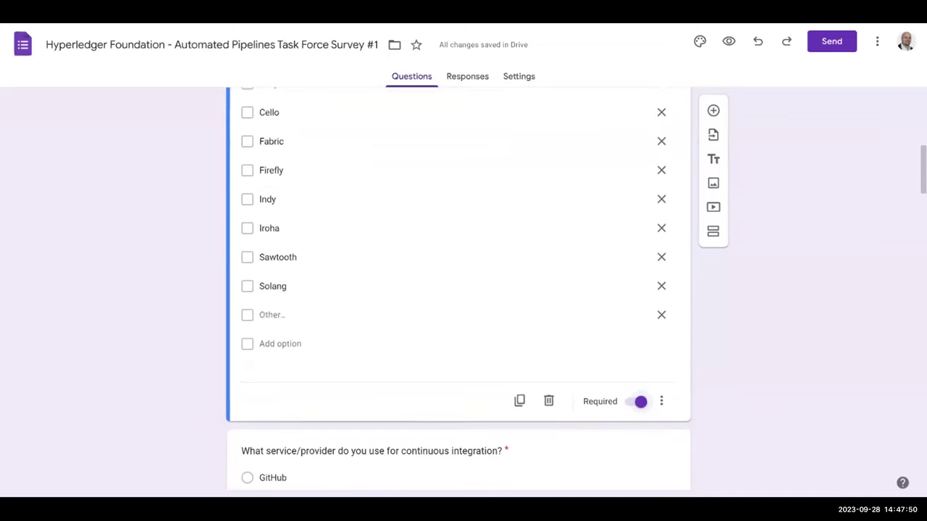
pyautogui.scroll(1, 187, 261)
pyautogui.scroll(-2, 190, 261)
pyautogui.scroll(-3, 190, 262)
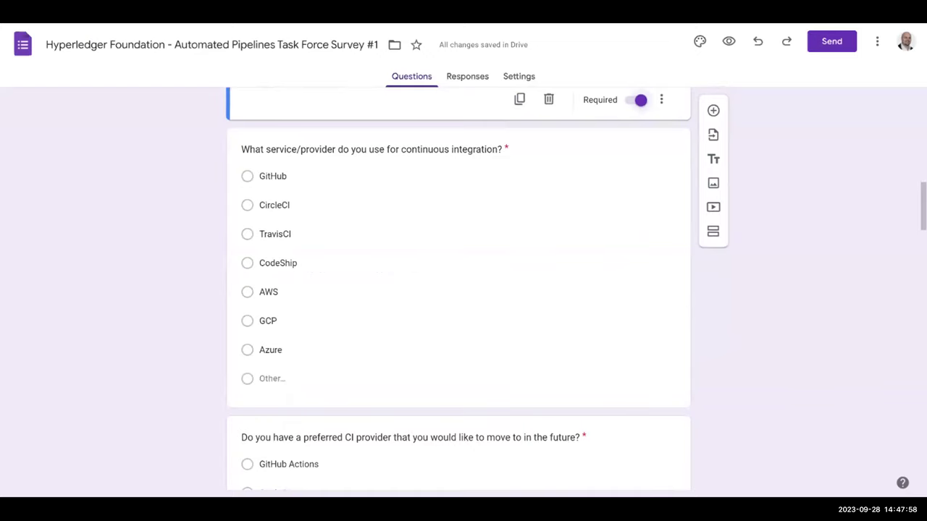
# - Add a question below the preferred CI provider question, beginning "If you answered yes to the question above and would like to expand"
pyautogui.scroll(-5, 189, 263)
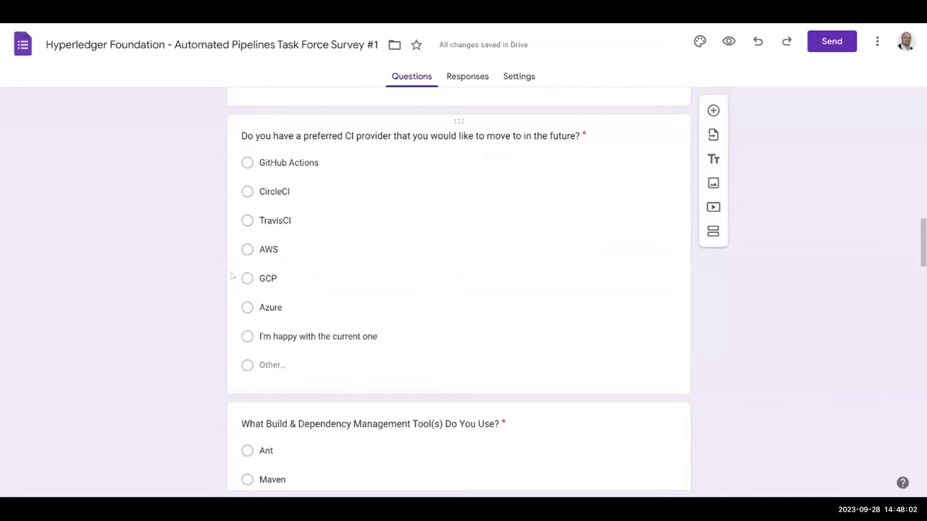
pyautogui.click(669, 156)
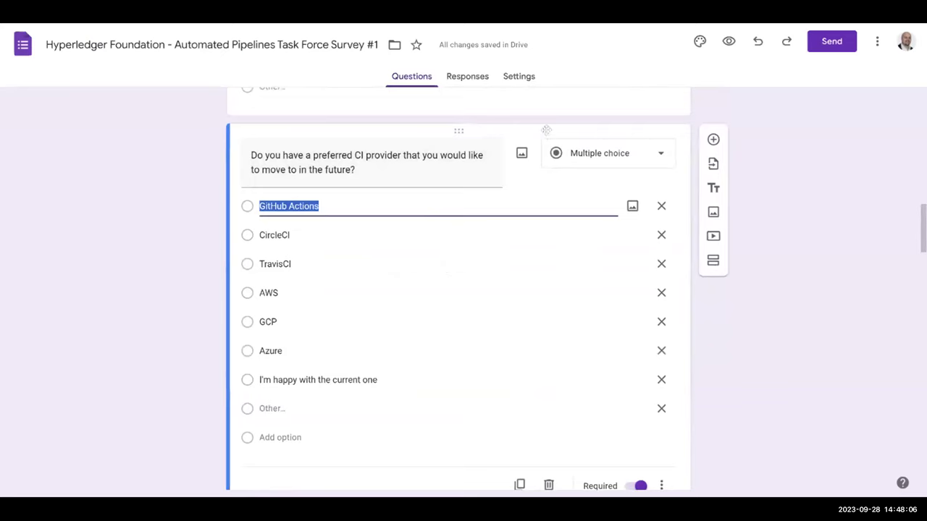
pyautogui.click(714, 140)
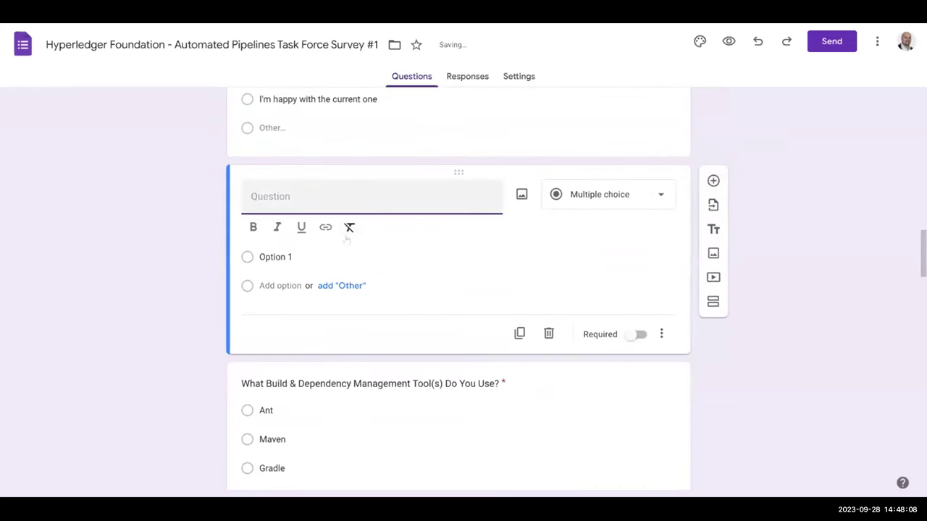
pyautogui.write('If you ans')
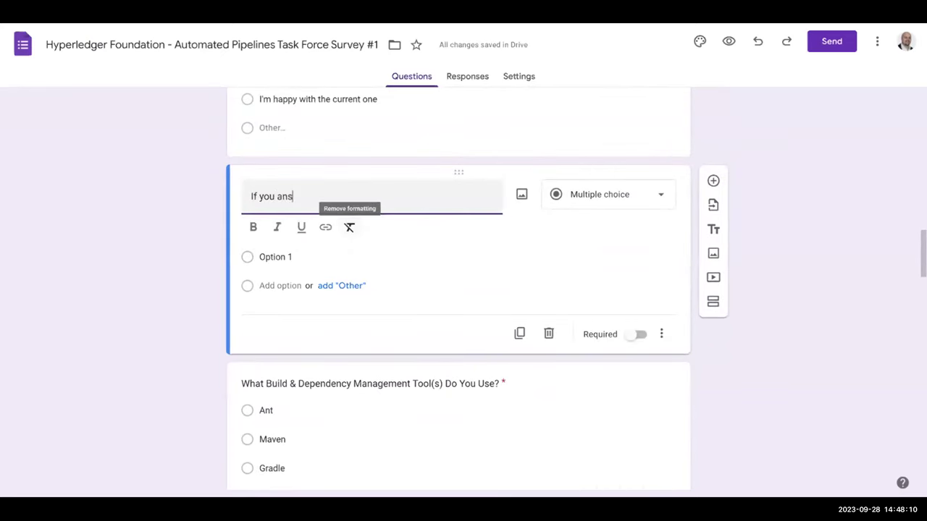
pyautogui.write('wered yes tothe q')
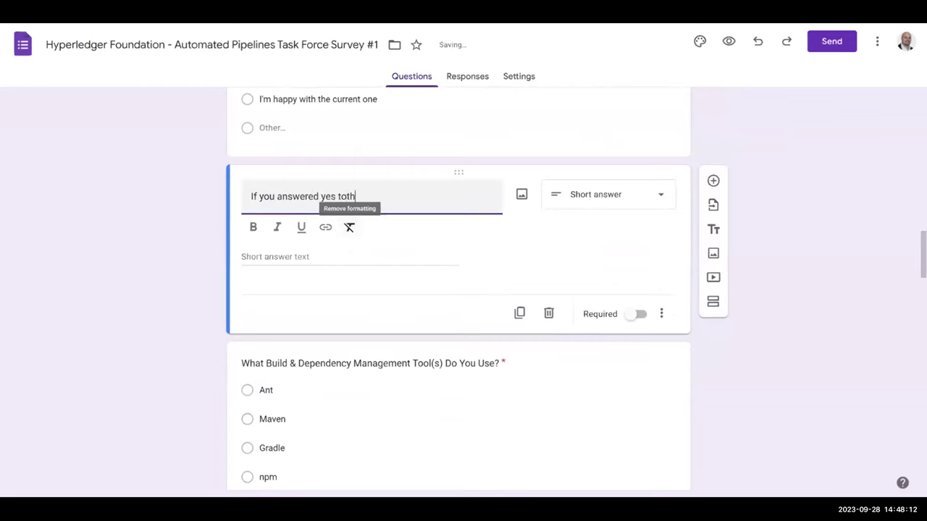
pyautogui.press('BackSpace')
pyautogui.press('BackSpace')
pyautogui.press('BackSpace')
pyautogui.press('BackSpace')
pyautogui.press('BackSpace')
pyautogui.write('the question abo')
pyautogui.write('ve,')
pyautogui.press('BackSpace')
pyautogui.write('and wou')
pyautogui.write('dl d')
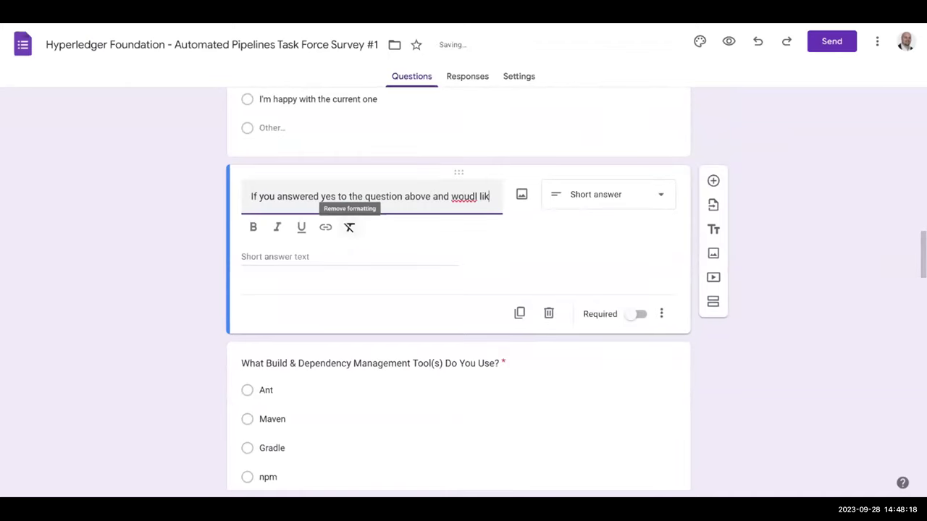
pyautogui.press('BackSpace')
pyautogui.press('BackSpace')
pyautogui.press('BackSpace')
pyautogui.press('BackSpace')
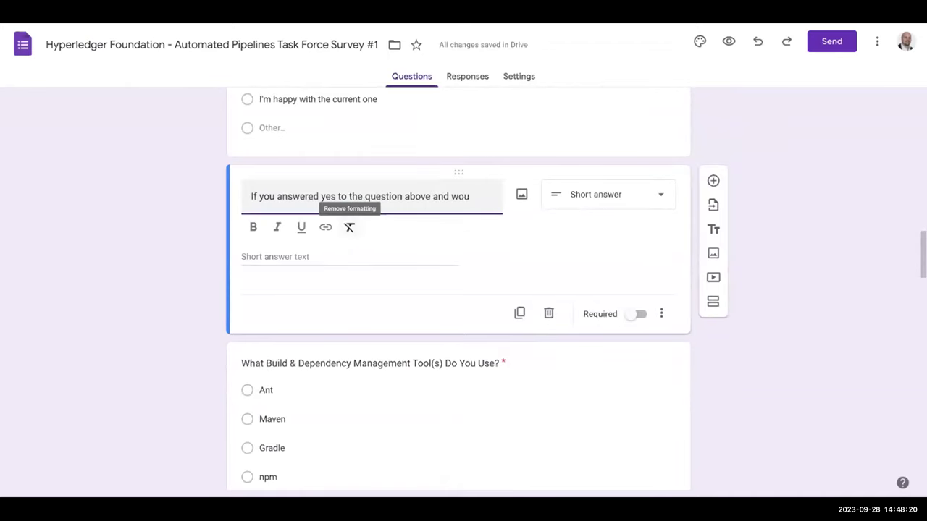
pyautogui.write('ld like to expand o')
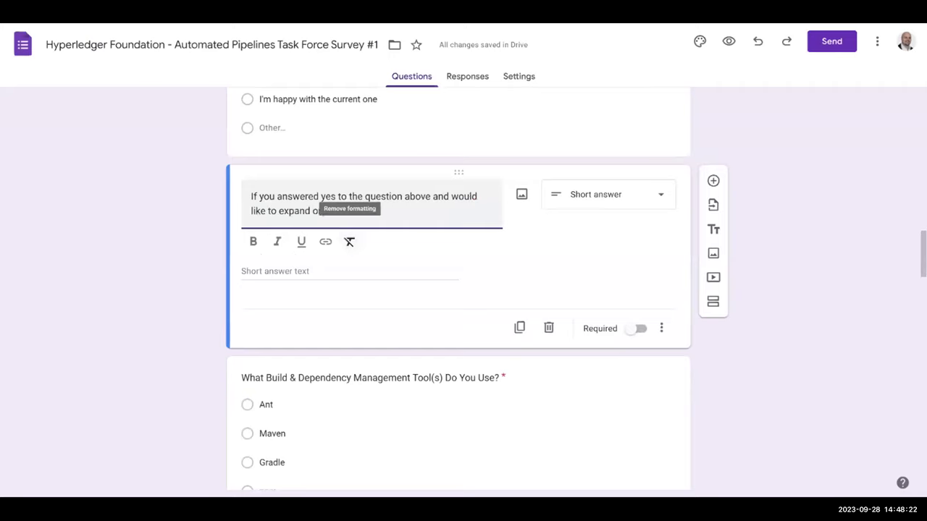
# - Complete the question text with "on your reasoning (for which we would be very grateful) then please do so here:"
pyautogui.write('ng (whic')
pyautogui.press('BackSpace')
pyautogui.press('BackSpace')
pyautogui.press('BackSpace')
pyautogui.press('BackSpace')
pyautogui.write('for which we would be very gr')
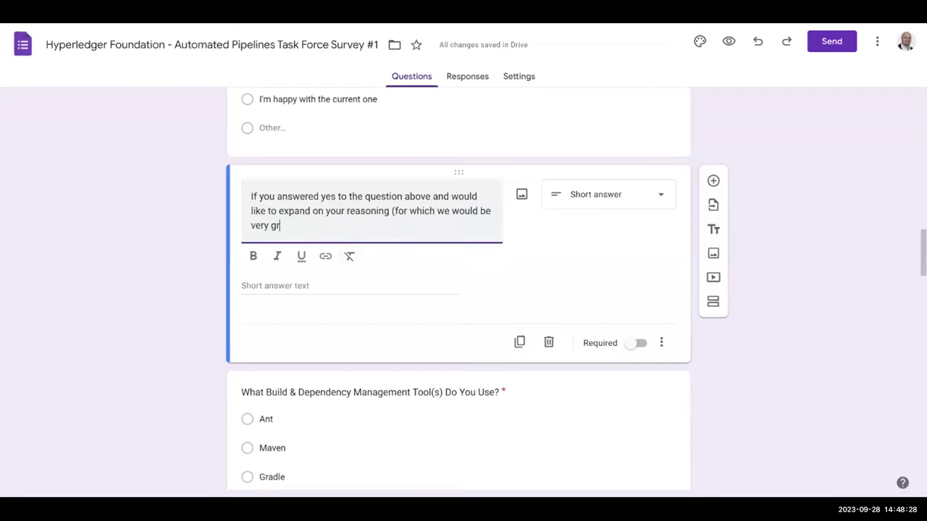
pyautogui.write('ateful) then please do so here:')
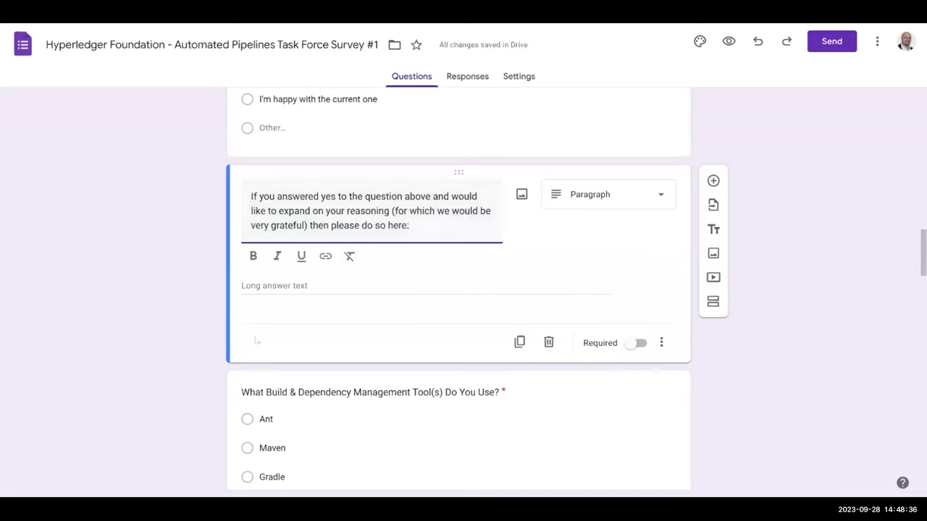
pyautogui.click(147, 338)
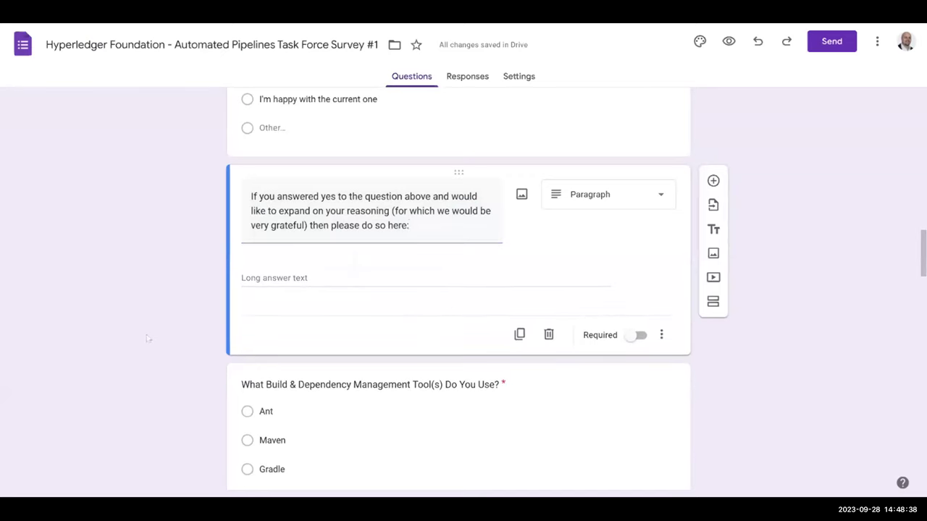
# - Duplicate the "expand on your reasoning" question and move the copy directly below the preferred package registry question
pyautogui.tripleClick(362, 211)
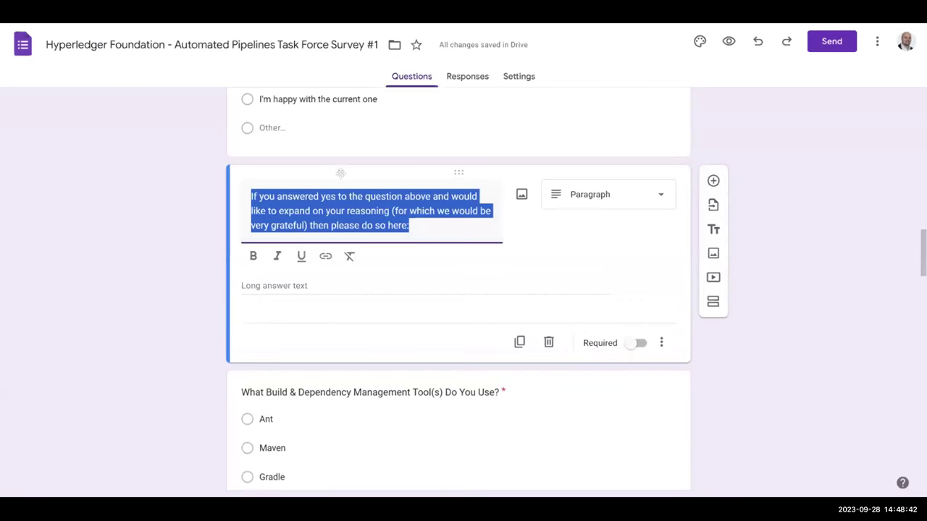
pyautogui.click(521, 342)
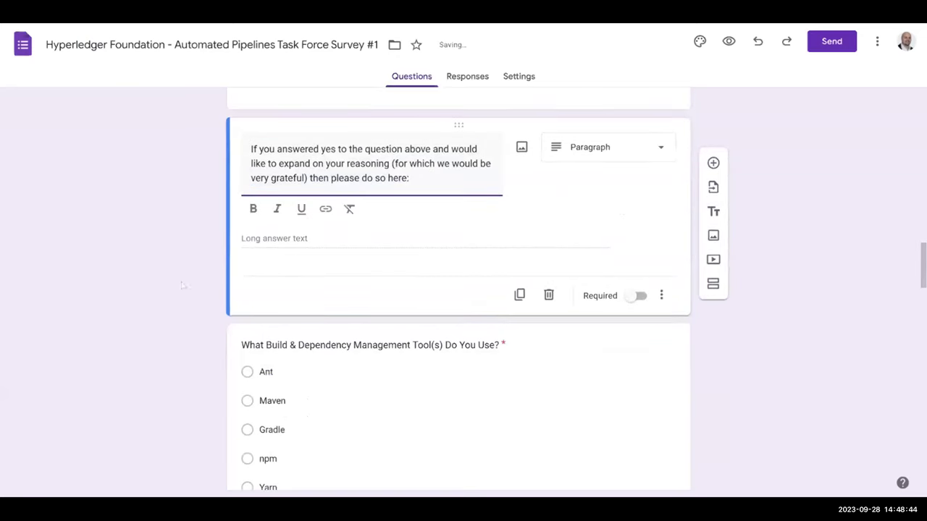
pyautogui.moveTo(454, 127); pyautogui.dragTo(467, 345)
pyautogui.moveTo(460, 291); pyautogui.dragTo(430, 326)
pyautogui.moveTo(426, 367); pyautogui.dragTo(418, 391)
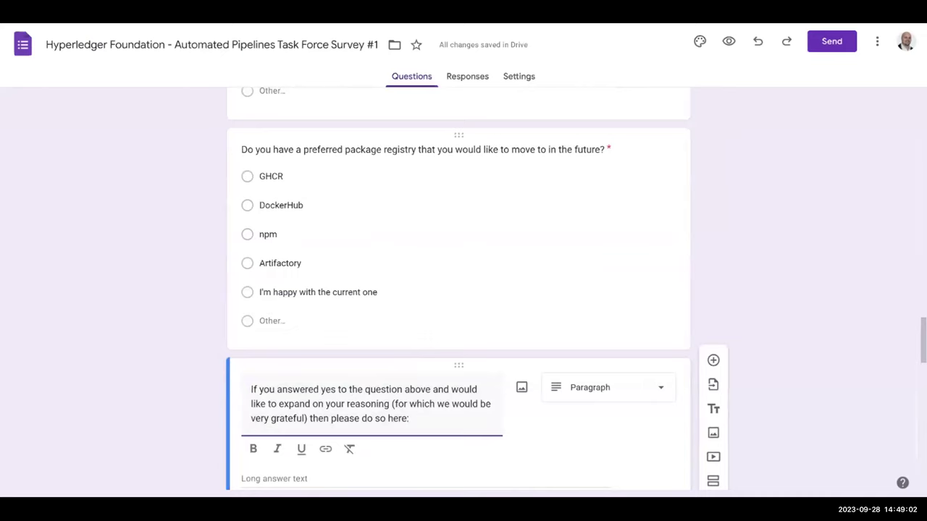
# - Review the questions after the package registry follow-up, covering build dependency caching and how often the CI code is touched
pyautogui.scroll(-5, 333, 297)
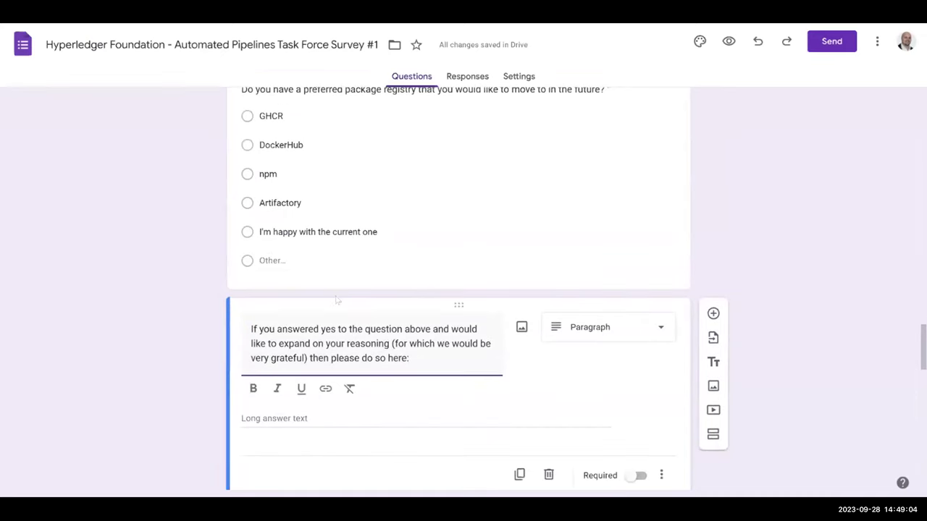
pyautogui.scroll(-1, 458, 287)
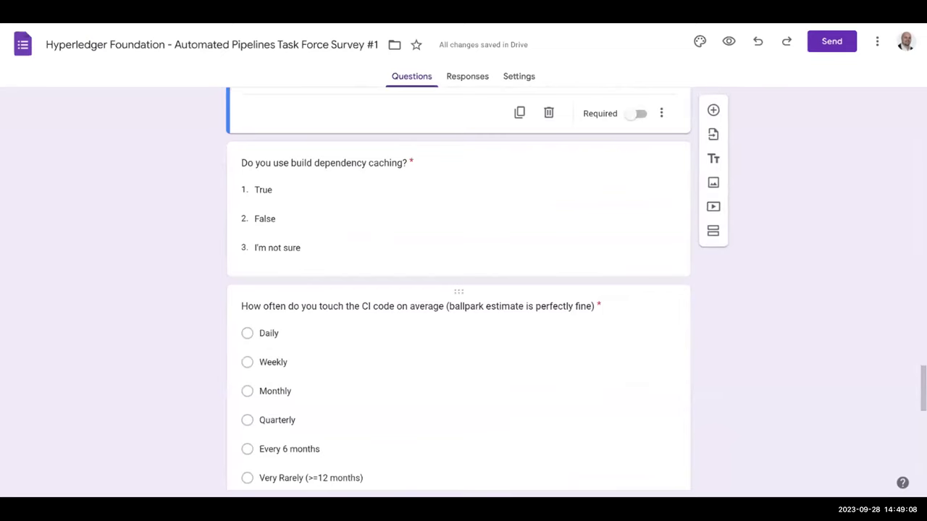
pyautogui.scroll(2, 340, 286)
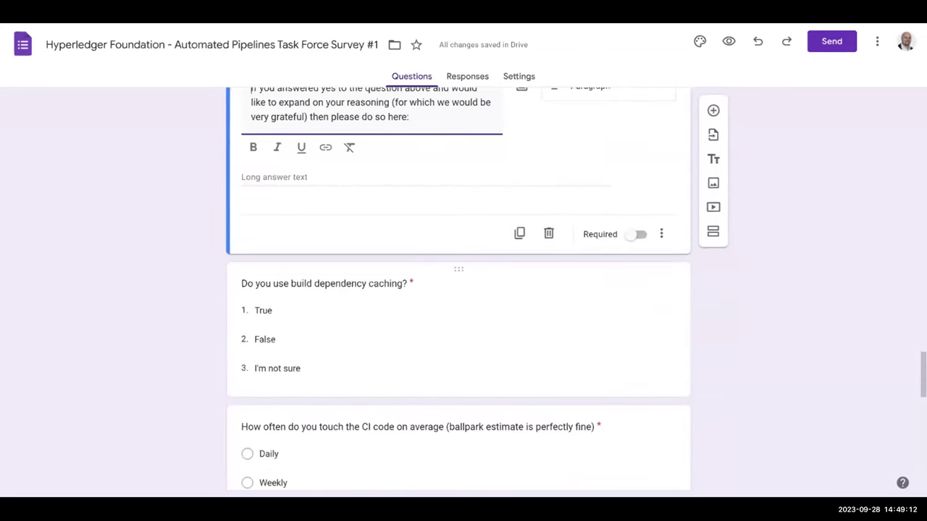
pyautogui.scroll(2, 340, 286)
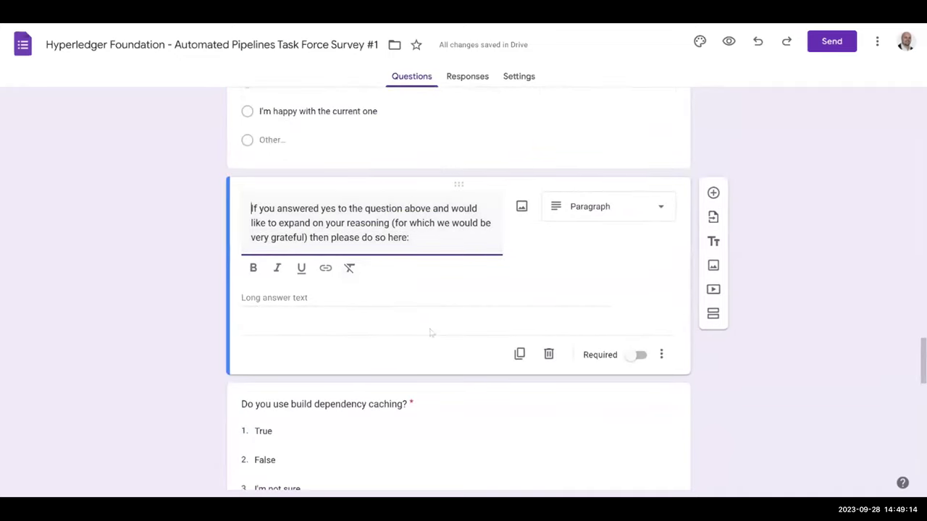
pyautogui.scroll(-6, 432, 333)
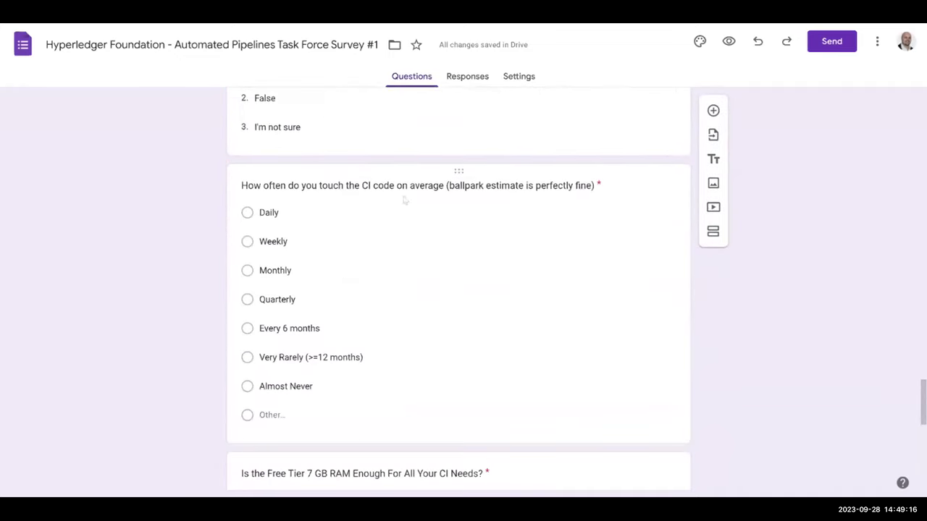
pyautogui.scroll(-1, 346, 203)
pyautogui.scroll(-2, 348, 206)
pyautogui.scroll(1, 349, 204)
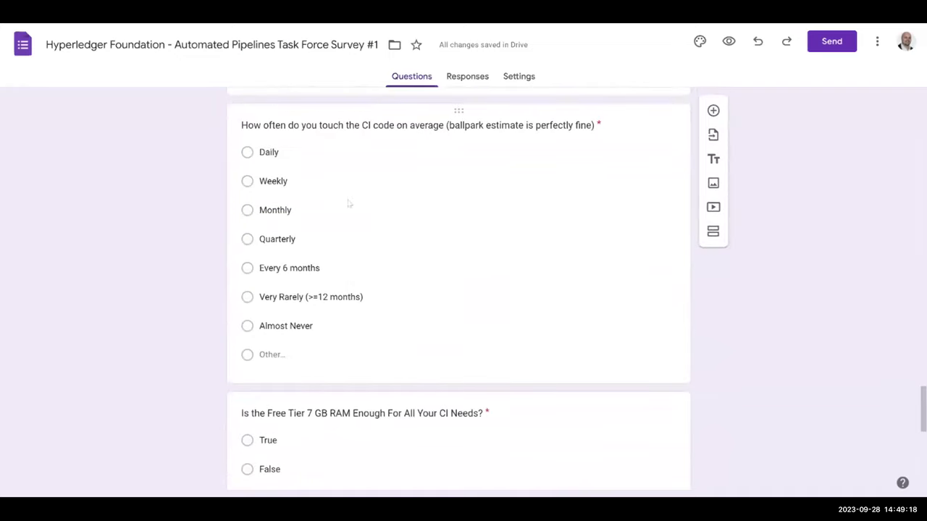
# - Add a new question below the CI code frequency question and move it to the very end of the survey
pyautogui.click(321, 114)
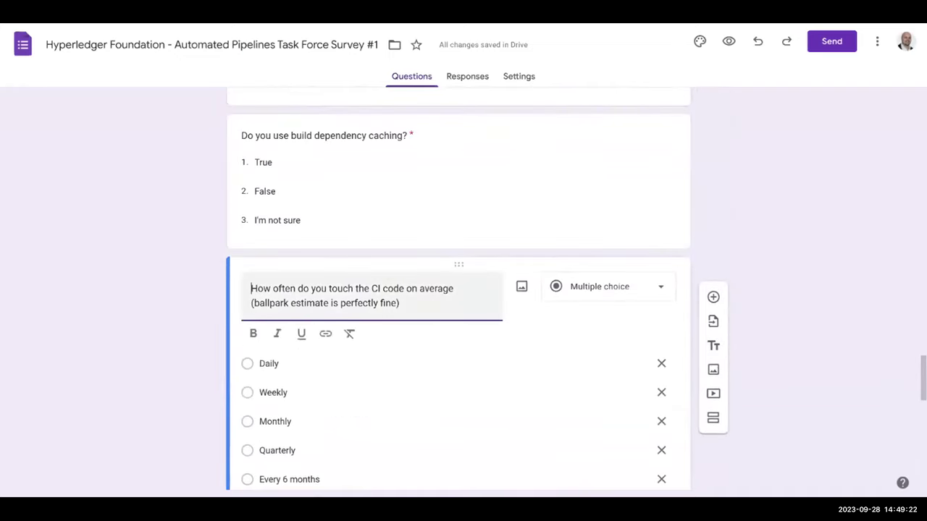
pyautogui.scroll(-1, 713, 235)
pyautogui.click(714, 235)
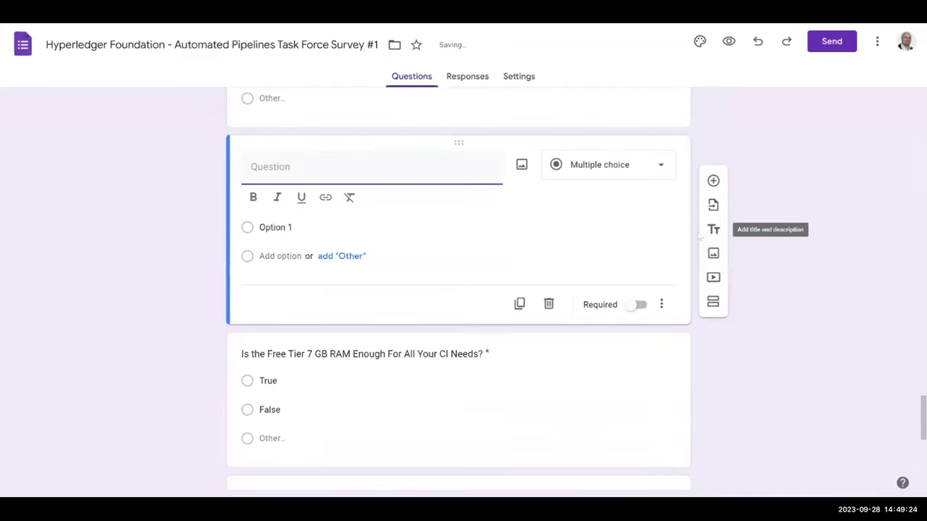
pyautogui.scroll(1, 700, 236)
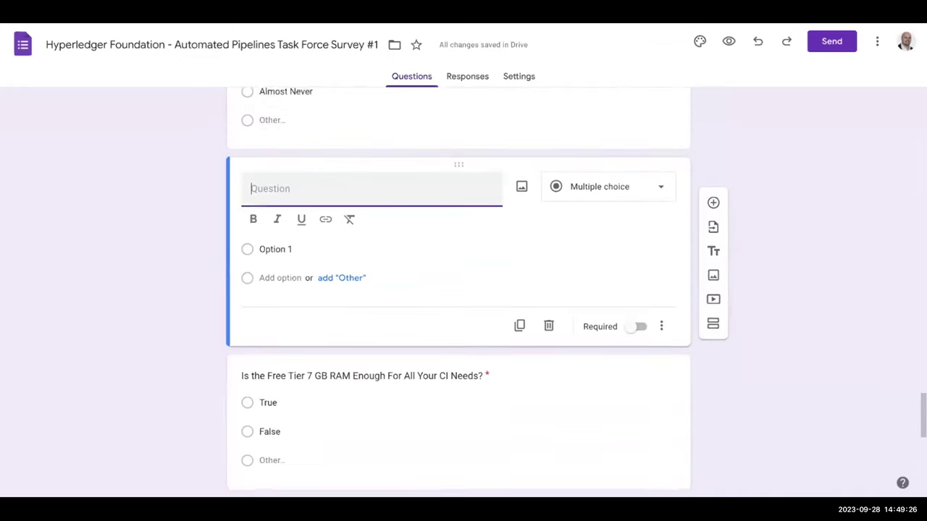
pyautogui.scroll(3, 412, 182)
pyautogui.scroll(-2, 412, 182)
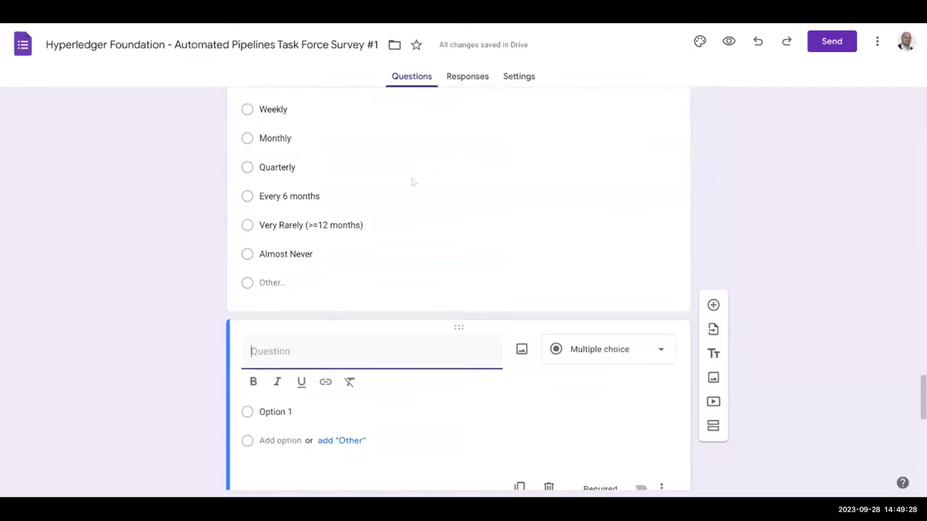
pyautogui.scroll(-1, 414, 184)
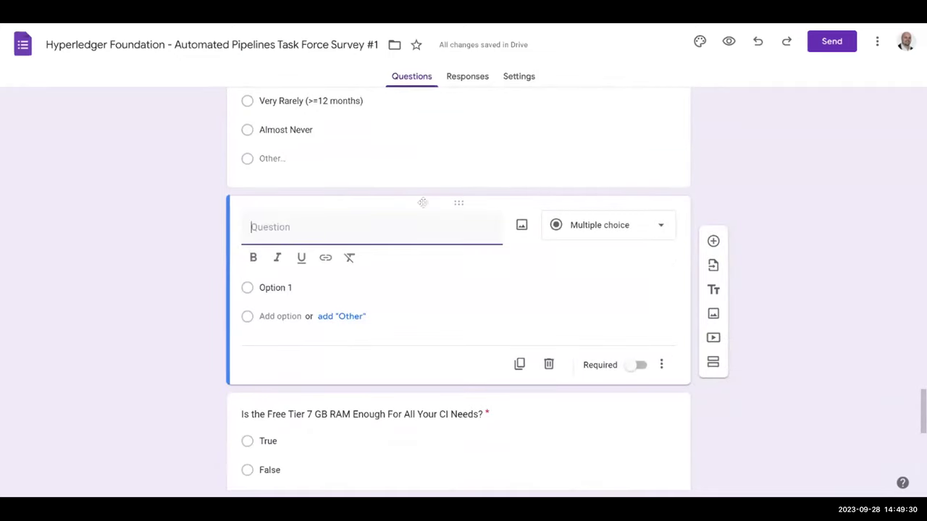
pyautogui.moveTo(423, 205); pyautogui.dragTo(464, 383)
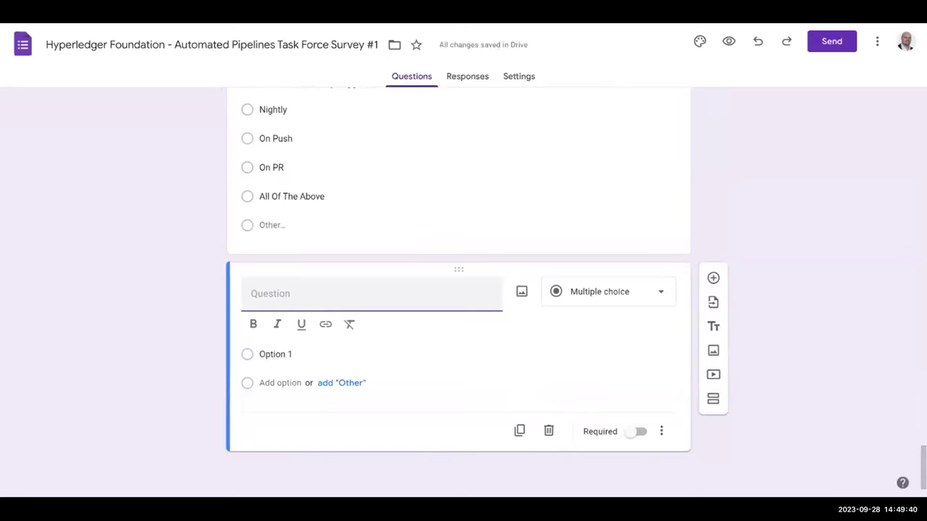
# - Word the final question as "Any other thoughts? This WILL be read!" with a paragraph answer
pyautogui.write('Any other thoughts?')
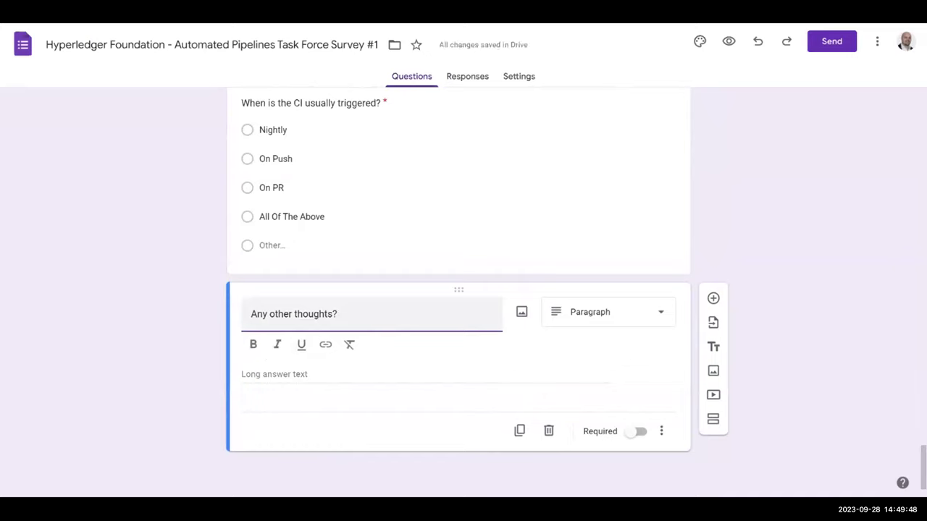
pyautogui.write(' This')
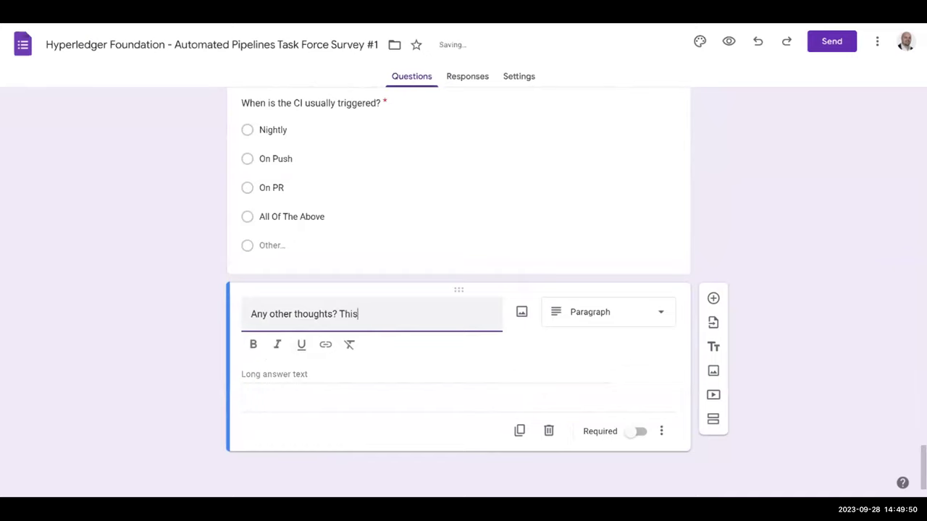
pyautogui.write(' WILL be read!')
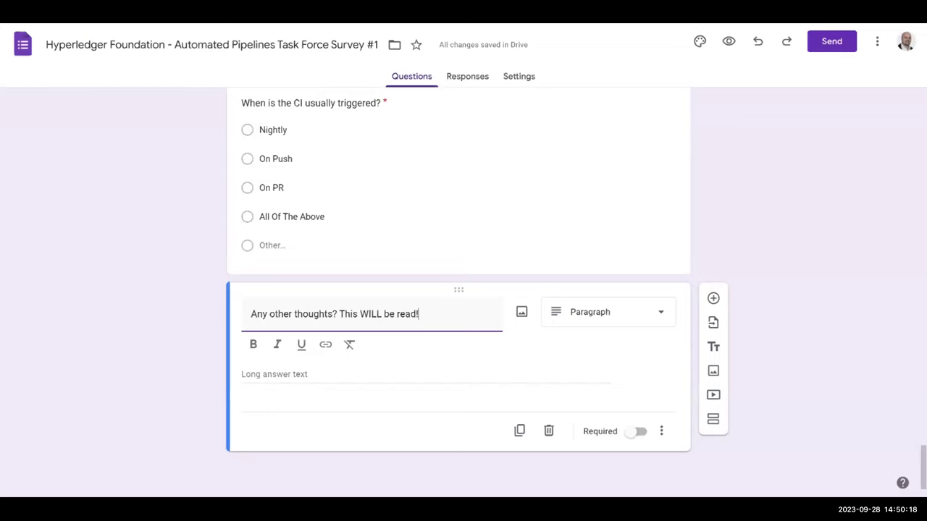
pyautogui.click(221, 299)
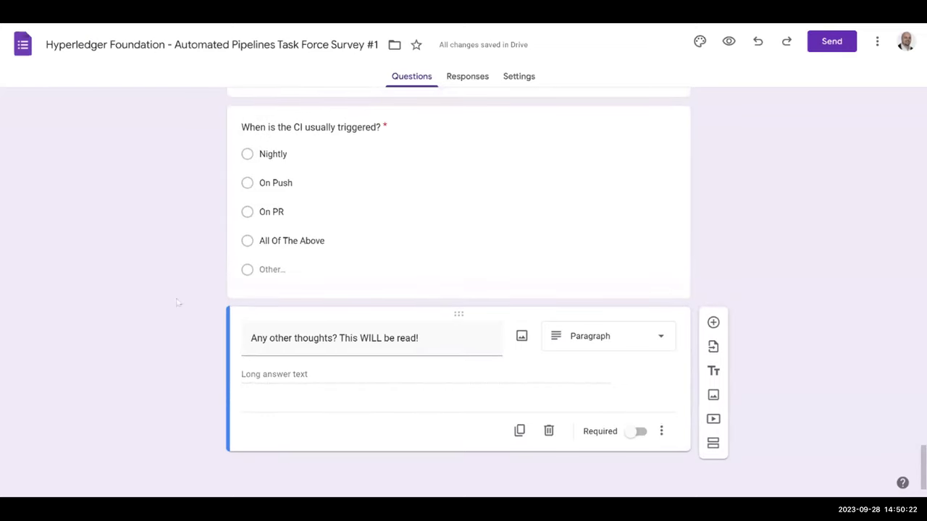